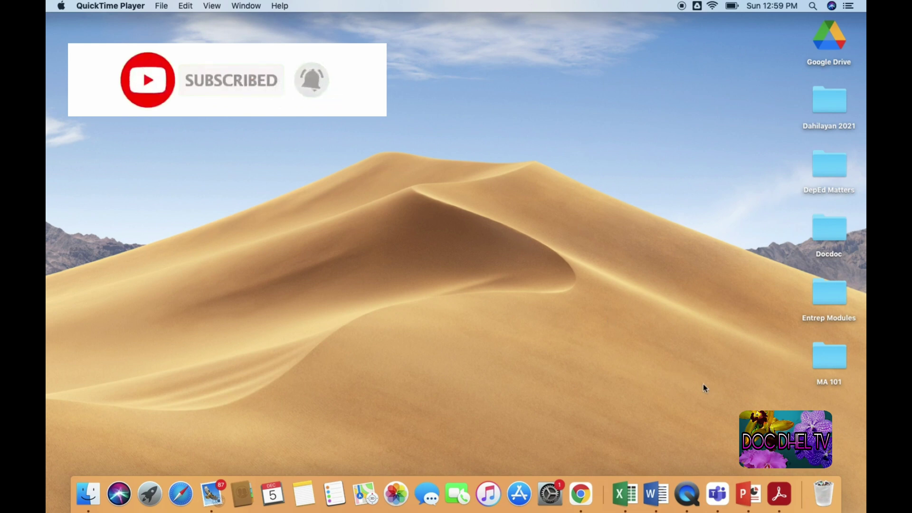
# - Switch to Microsoft Word, create a blank document and make its window full screen
pyautogui.click(656, 495)
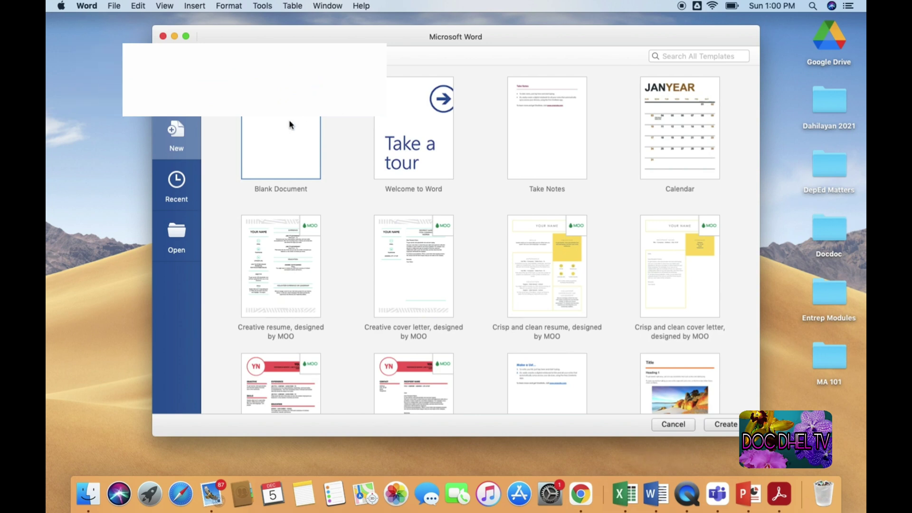
pyautogui.click(725, 425)
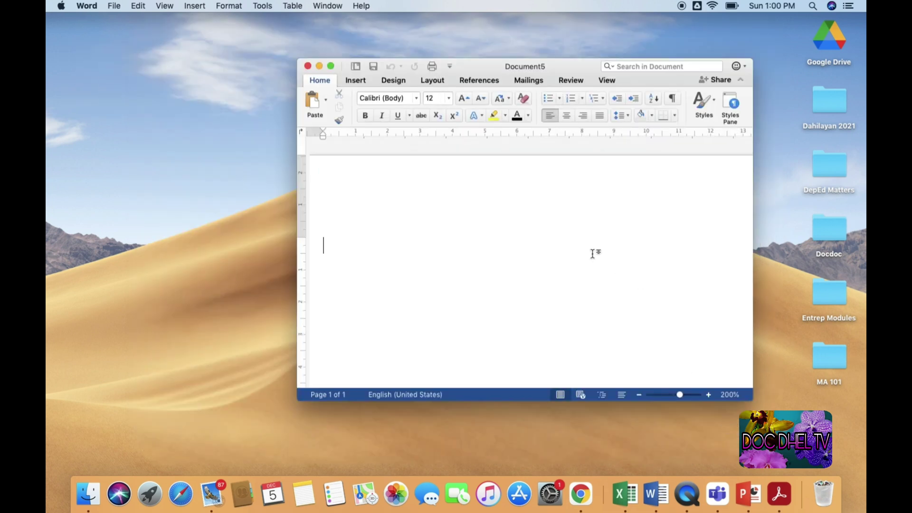
pyautogui.click(331, 67)
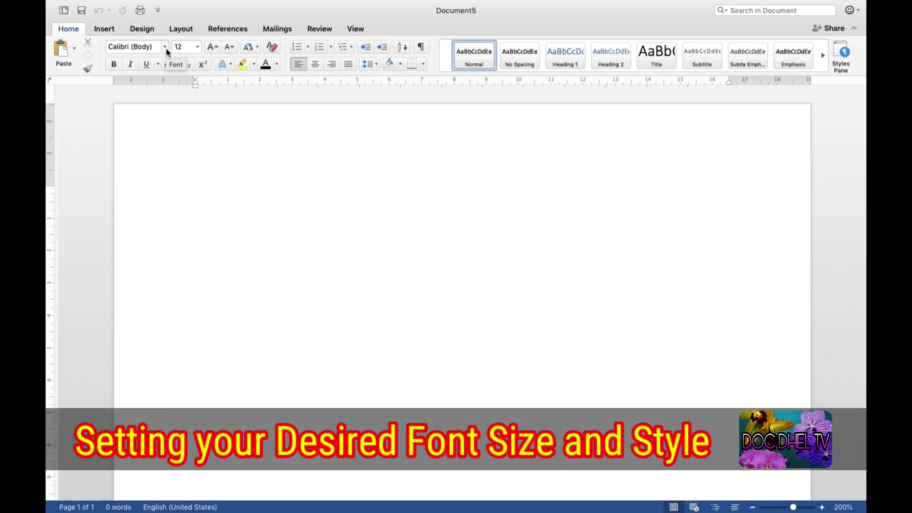
# - Set the document's text font to Arial
pyautogui.click(165, 47)
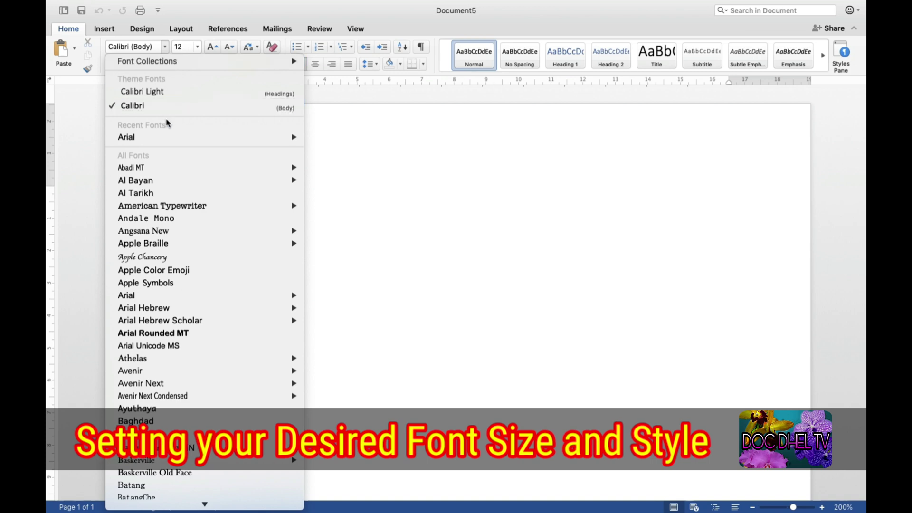
pyautogui.moveTo(164, 138)
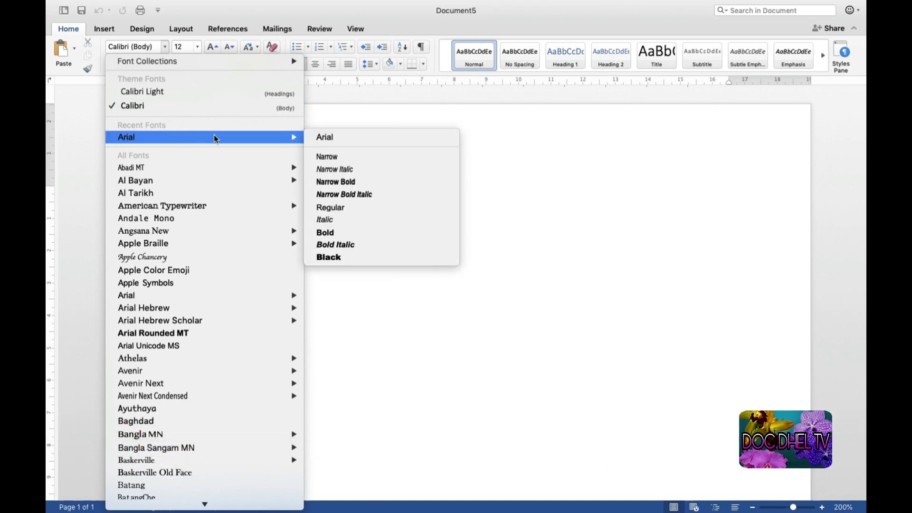
pyautogui.click(335, 136)
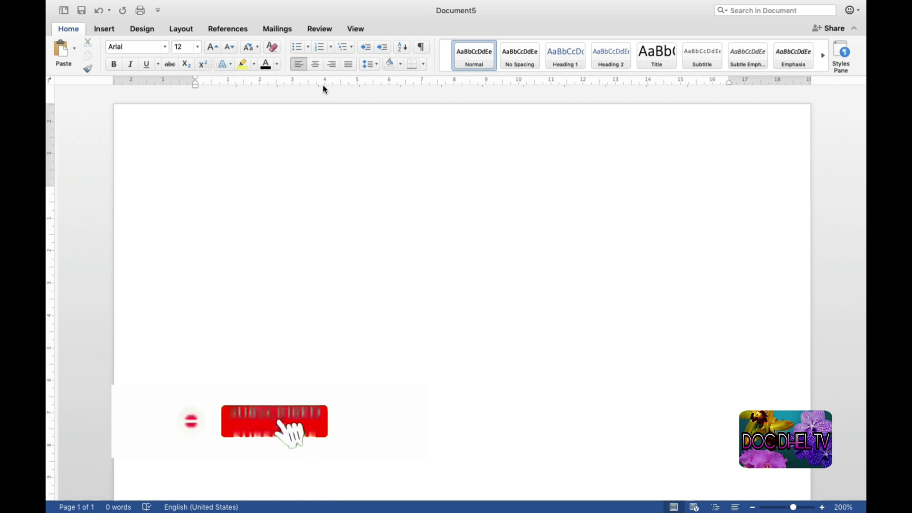
# - Enter the centered title "TABLE OF CONTENTS" on the first line
pyautogui.click(316, 65)
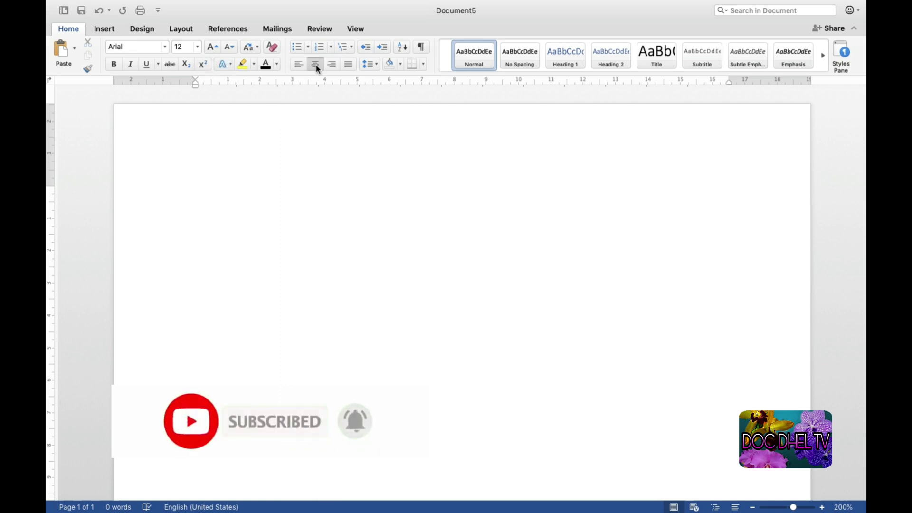
pyautogui.write('T')
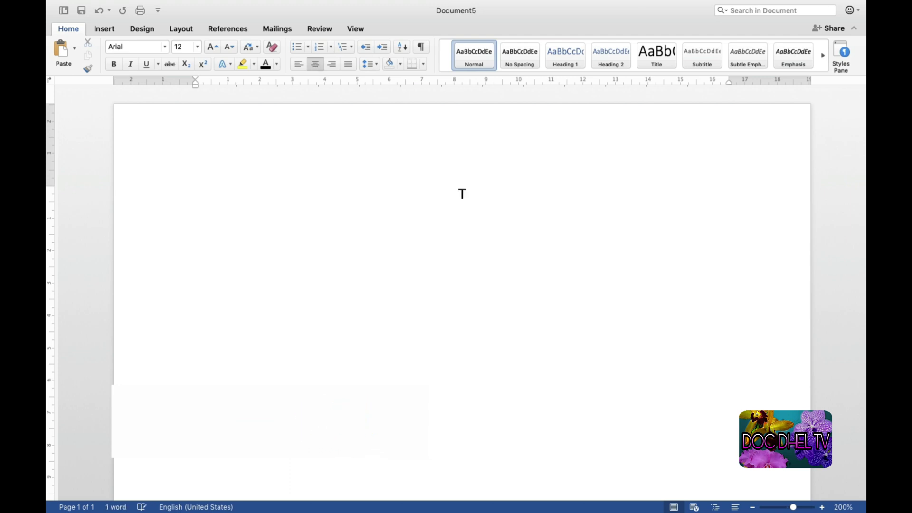
pyautogui.write('ABL')
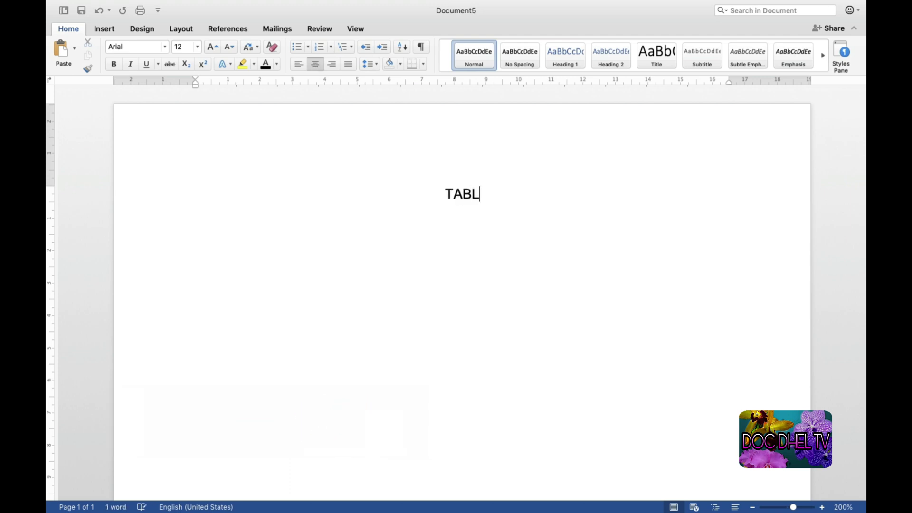
pyautogui.write('E OF C')
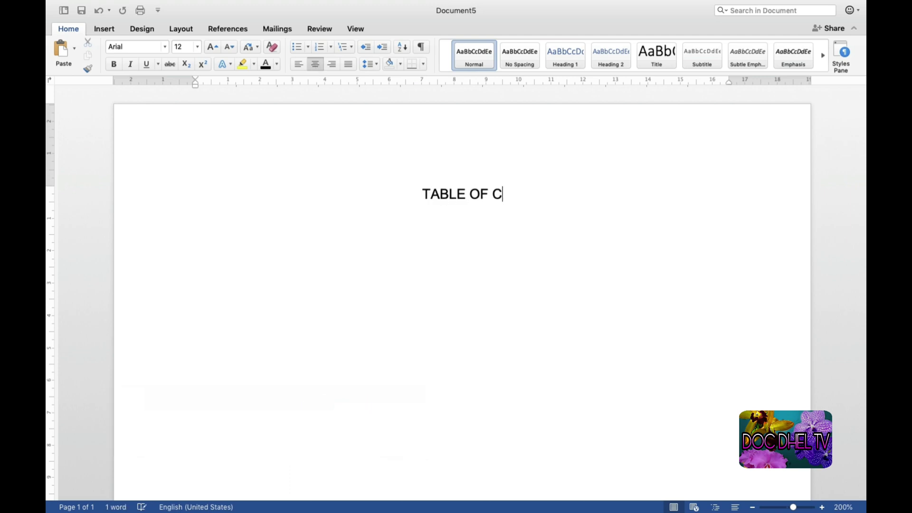
pyautogui.write('ONTENTS')
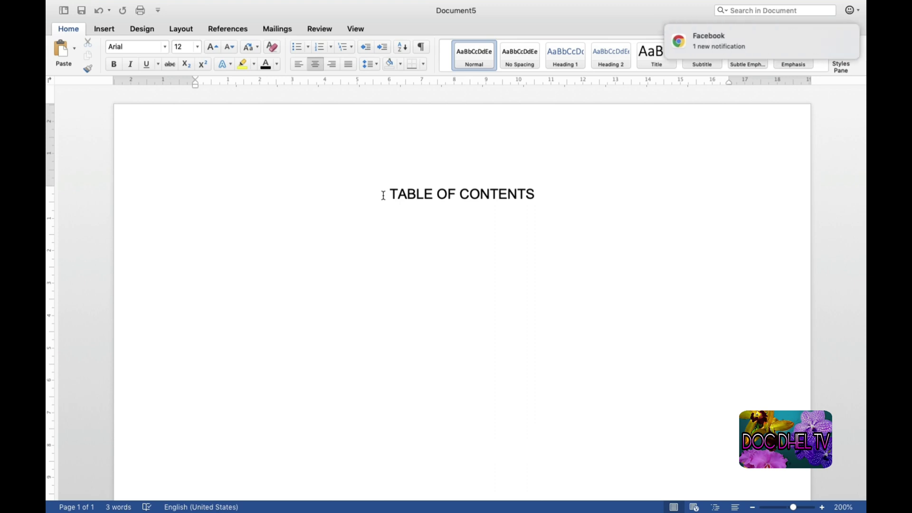
# - Make the "TABLE OF CONTENTS" title bold and start a left-aligned line below it
pyautogui.moveTo(383, 196); pyautogui.dragTo(531, 196)
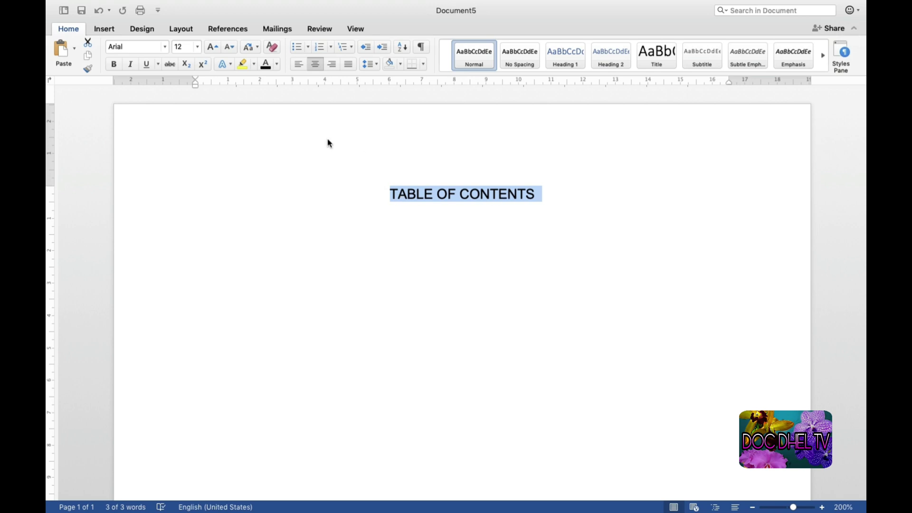
pyautogui.click(114, 65)
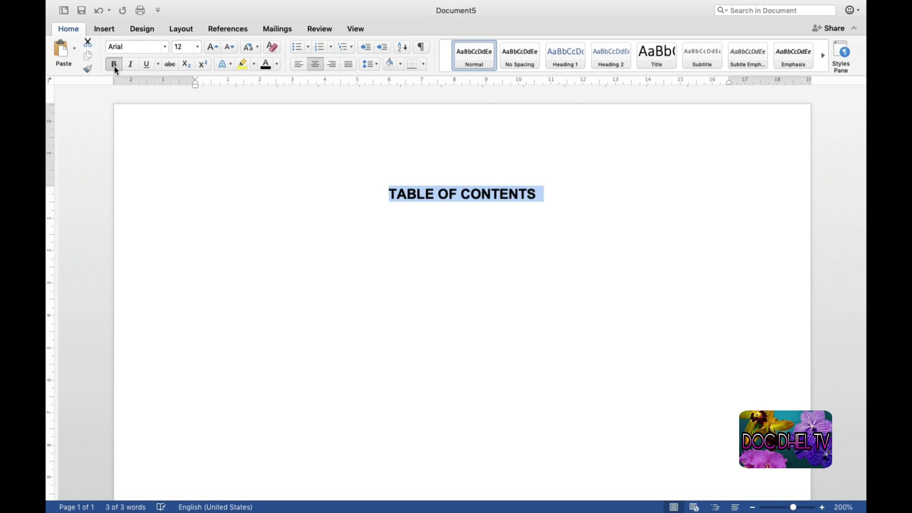
pyautogui.click(539, 198)
pyautogui.press('Return')
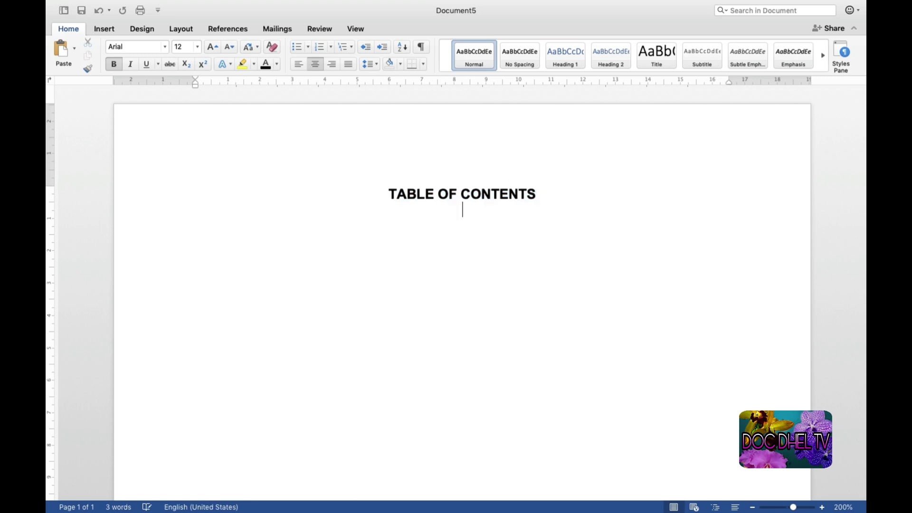
pyautogui.press('super+l')
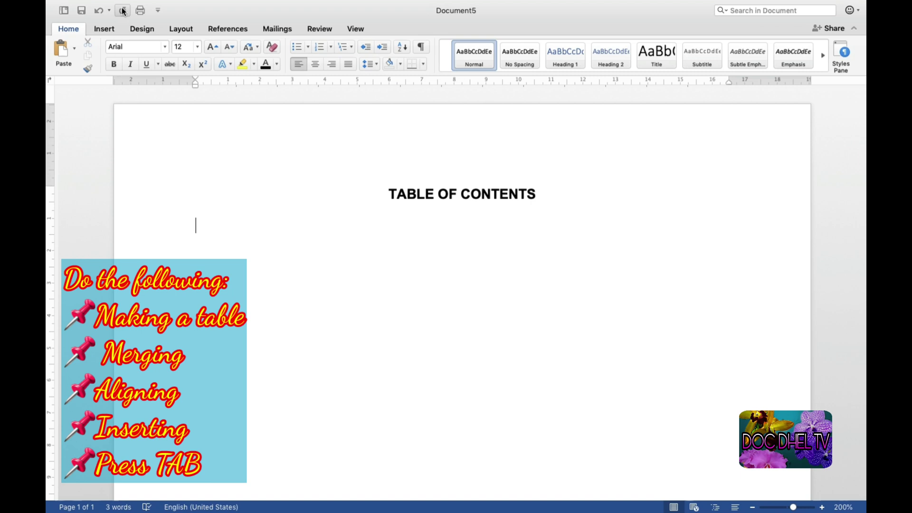
# - Insert a table with 4 columns and 8 rows below the title
pyautogui.click(105, 29)
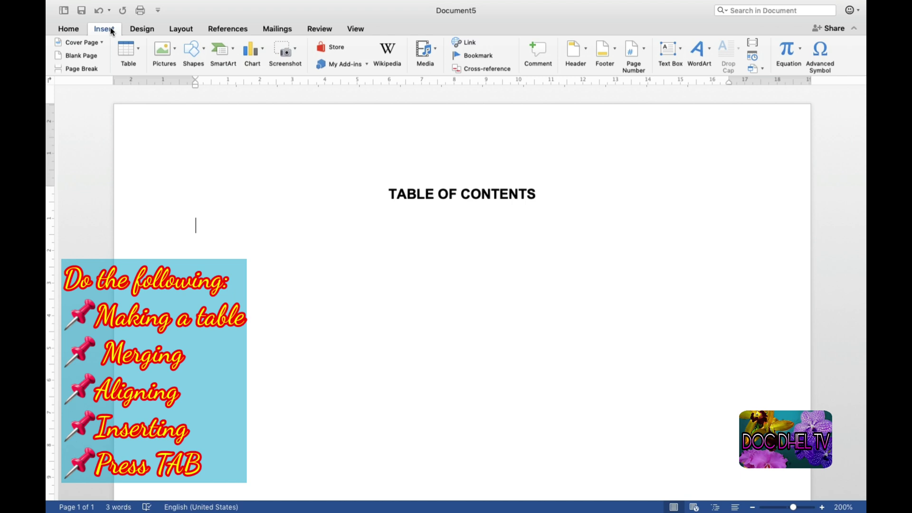
pyautogui.click(138, 53)
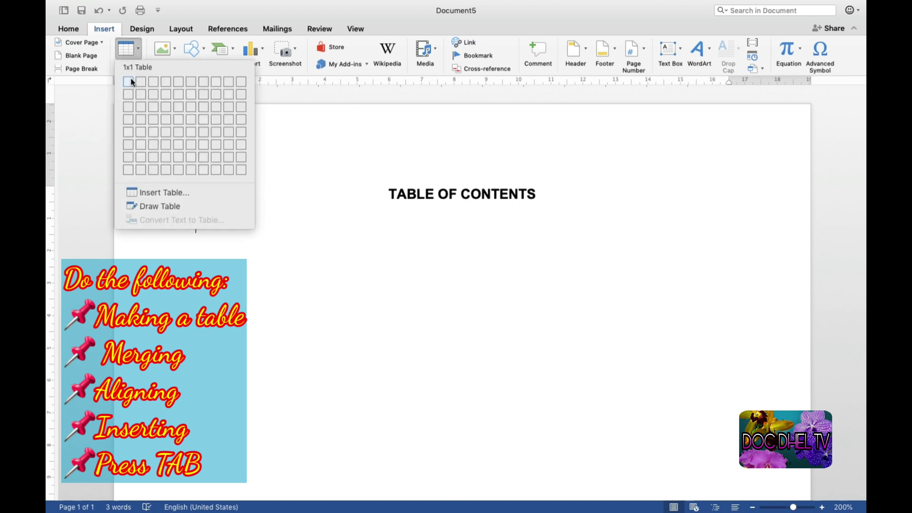
pyautogui.click(167, 168)
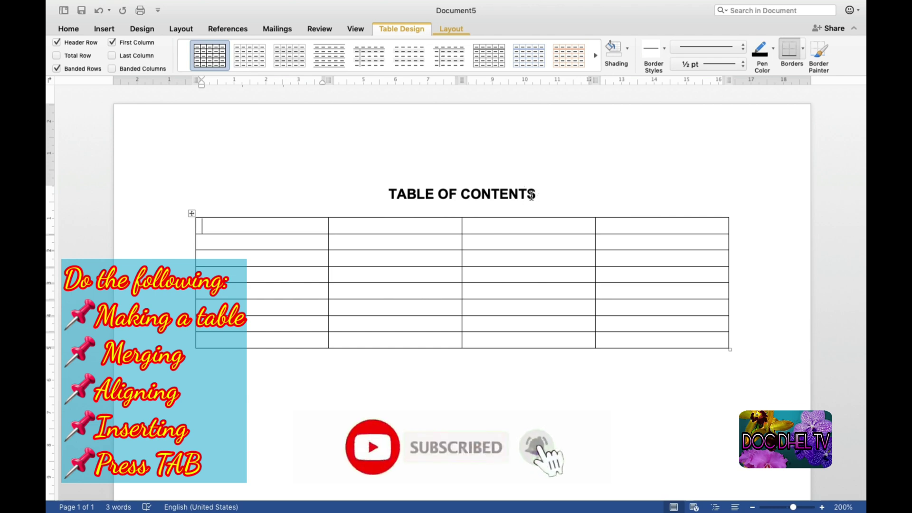
# - Merge the first three cells of the table's top row
pyautogui.click(294, 227)
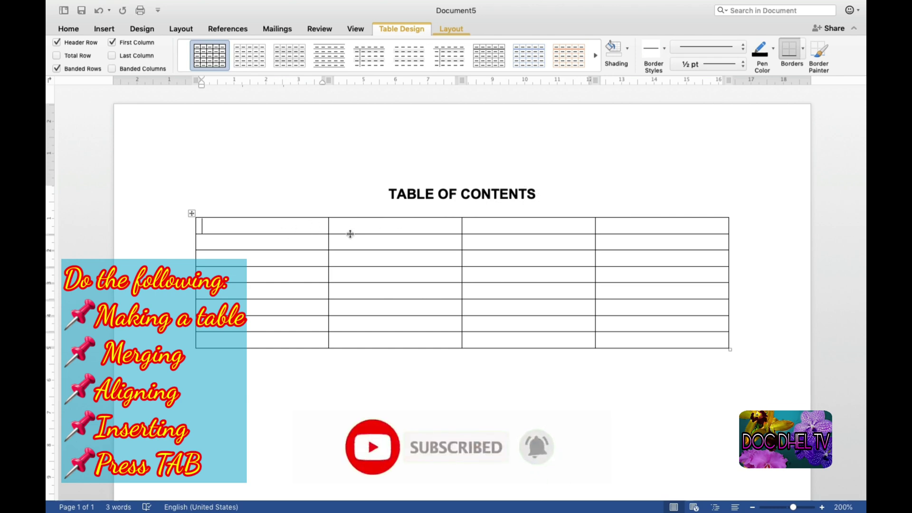
pyautogui.moveTo(292, 230); pyautogui.dragTo(534, 228)
pyautogui.rightClick(531, 228)
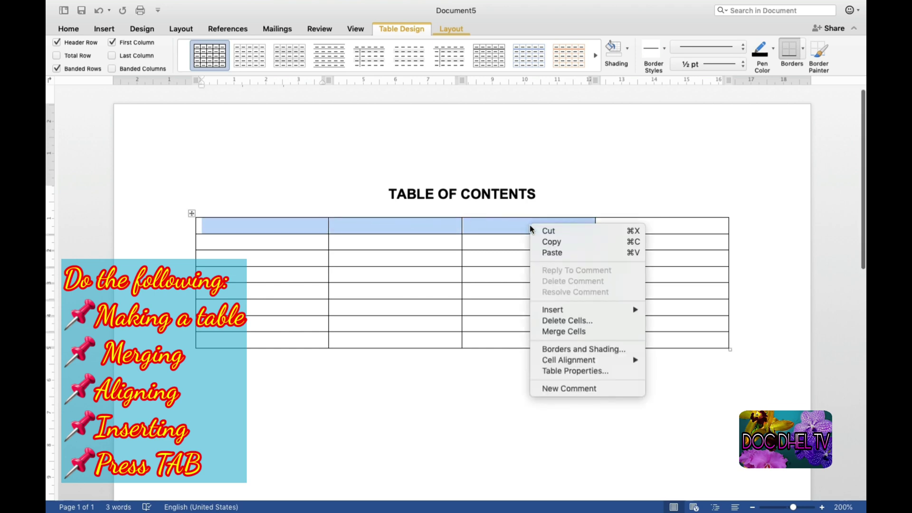
pyautogui.click(562, 333)
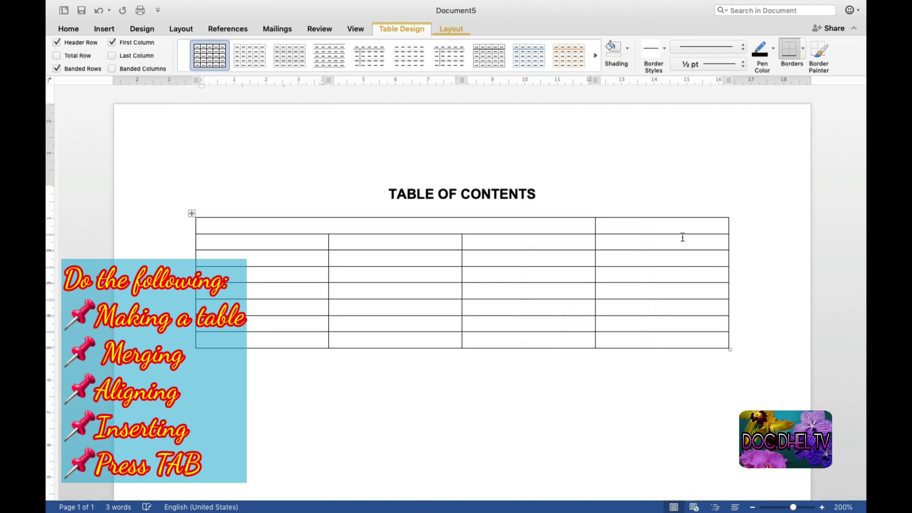
# - Enter the centered heading "Page" in the last cell of the top row
pyautogui.click(684, 225)
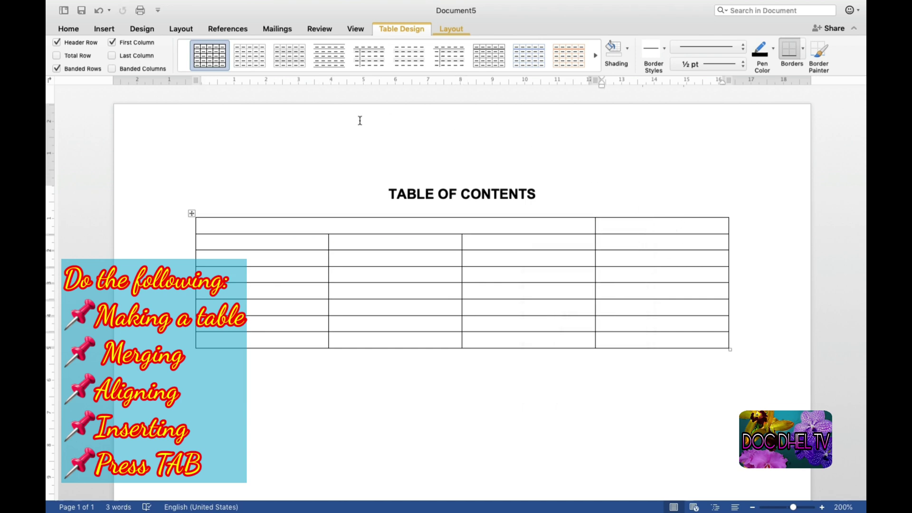
pyautogui.click(69, 30)
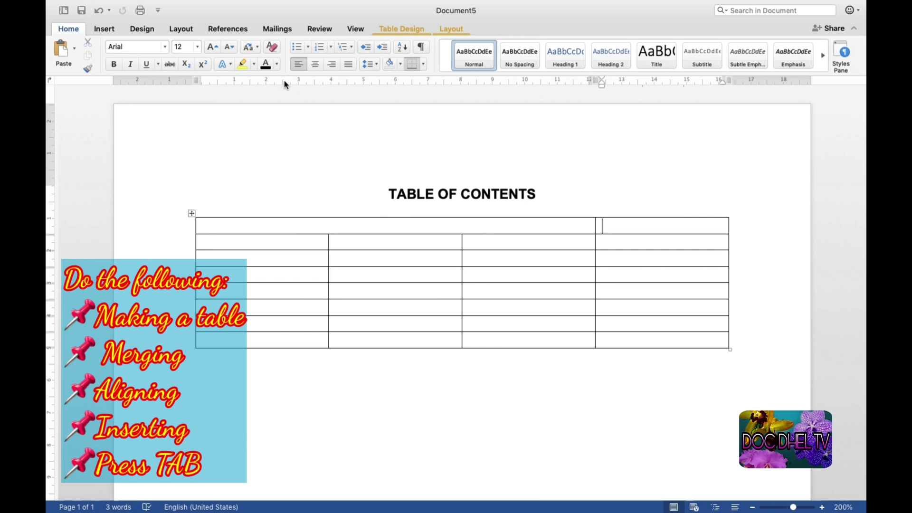
pyautogui.click(316, 64)
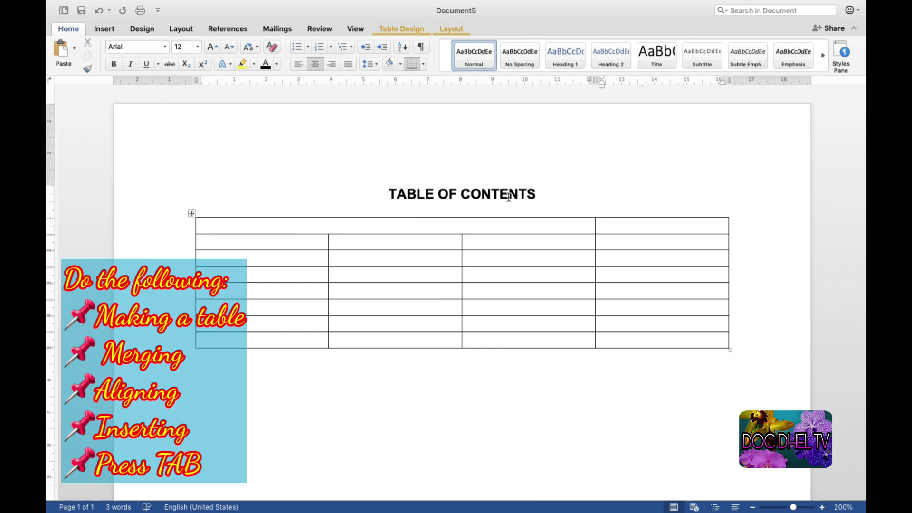
pyautogui.write('Page')
# - Merge the first three cells of the third row and enter "Title Page" in the merged cell
pyautogui.moveTo(296, 257); pyautogui.dragTo(497, 259)
pyautogui.rightClick(498, 262)
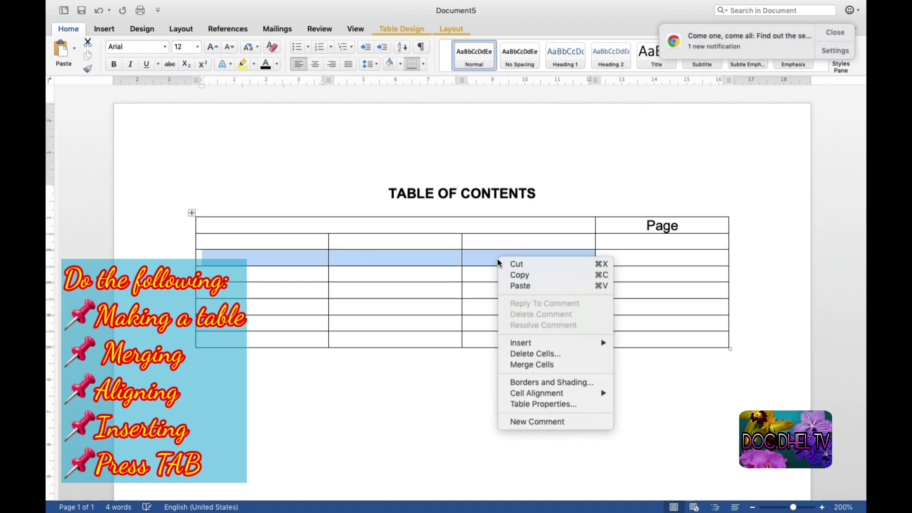
pyautogui.click(527, 364)
pyautogui.click(237, 258)
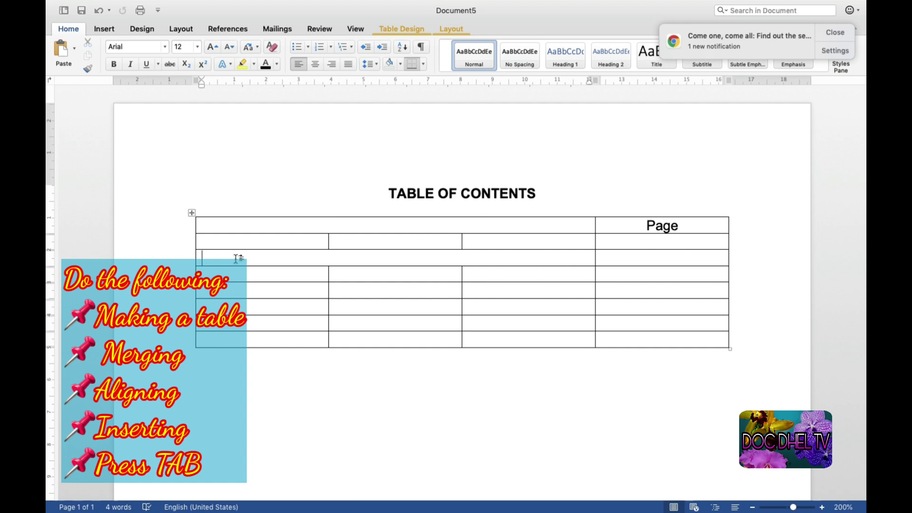
pyautogui.write('Title Page')
# - Merge the first three cells of the row below "Title Page" and enter "Acknowledgment" there
pyautogui.moveTo(233, 278); pyautogui.dragTo(484, 276)
pyautogui.rightClick(485, 281)
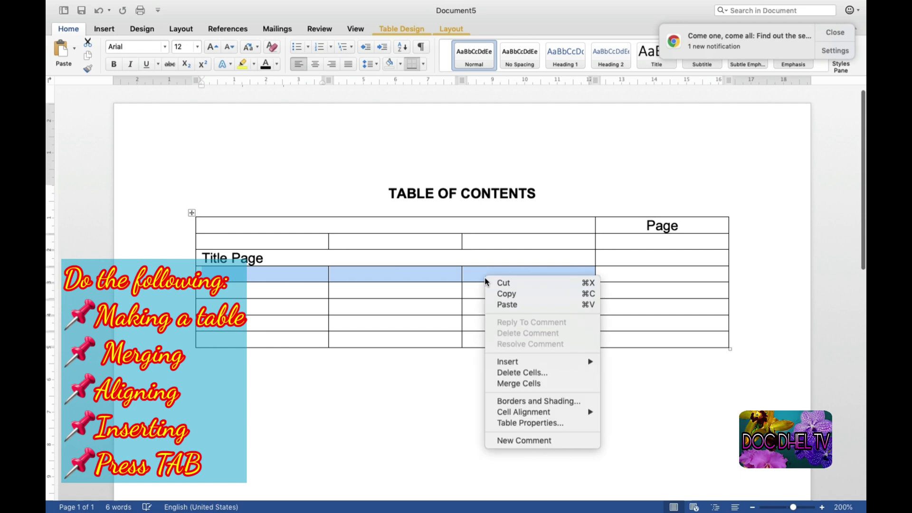
pyautogui.click(516, 384)
pyautogui.click(238, 273)
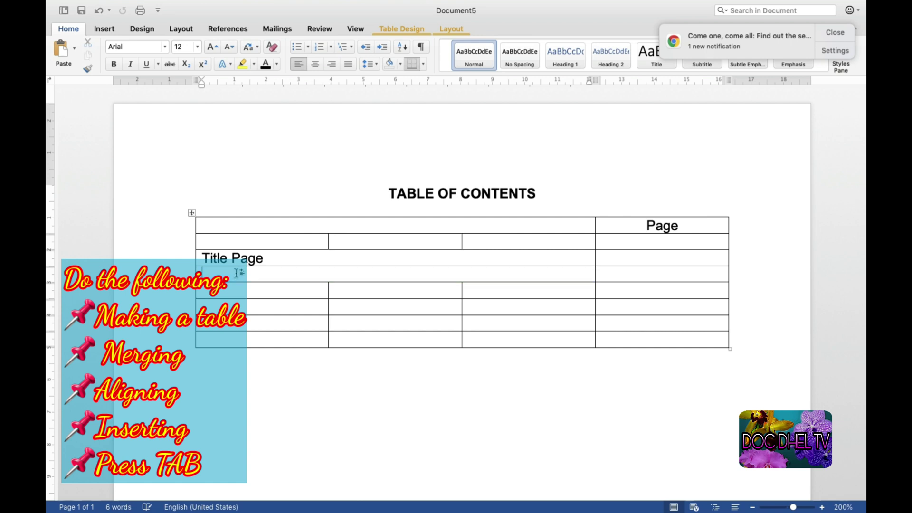
pyautogui.write('Acknowledg')
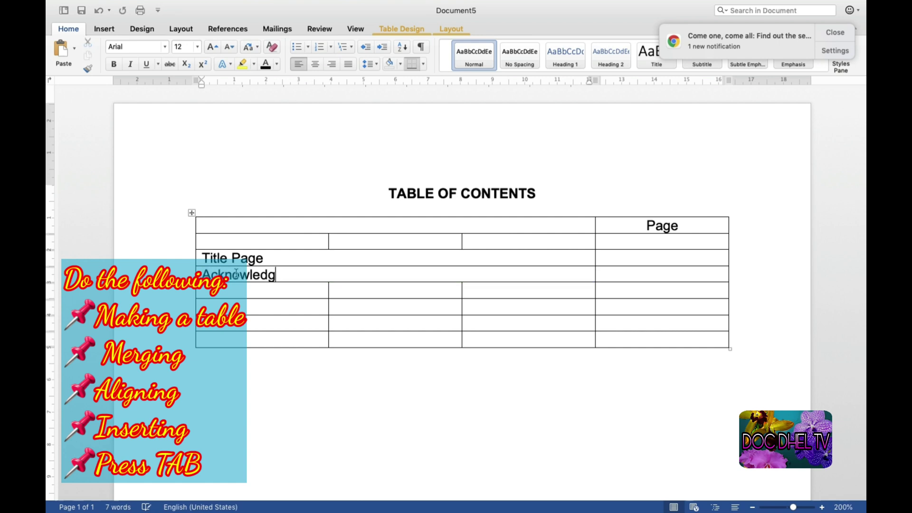
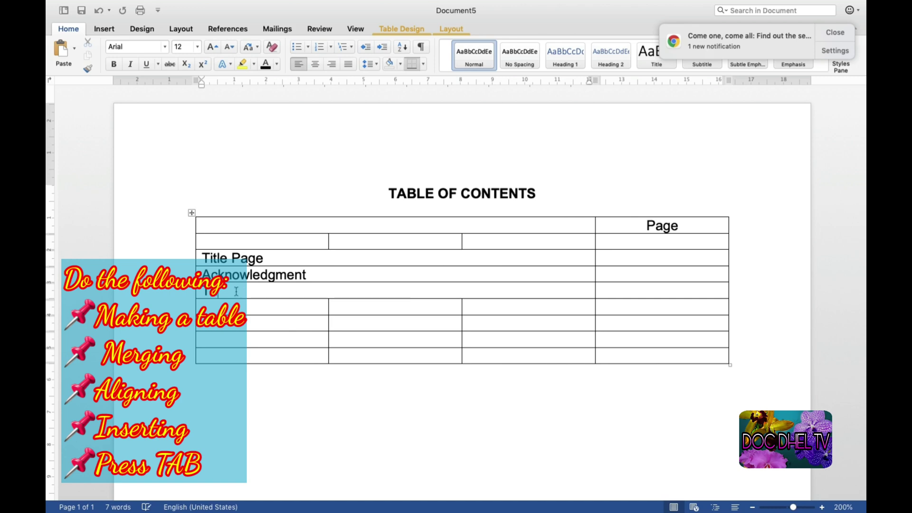
# - Enter "Table of Contents" in the row below "Acknowledgment" and insert a new row beneath it
pyautogui.write('le of')
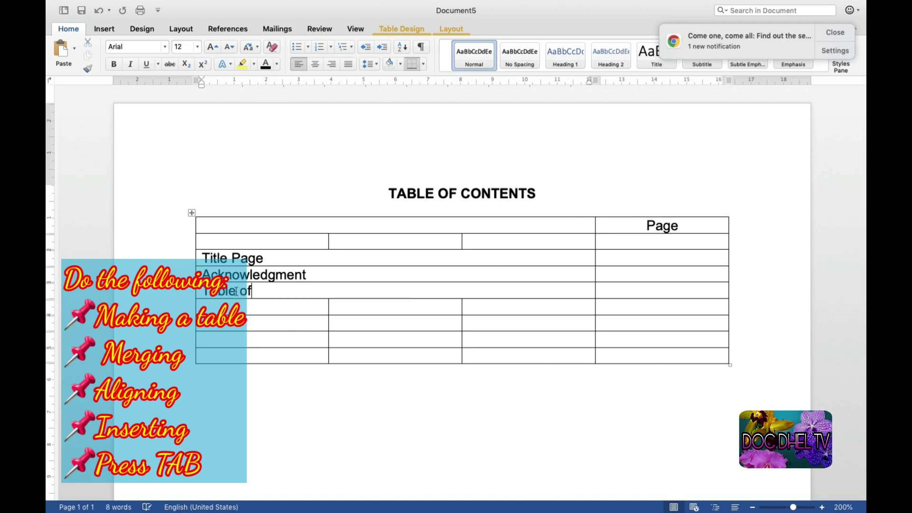
pyautogui.write(' Contents')
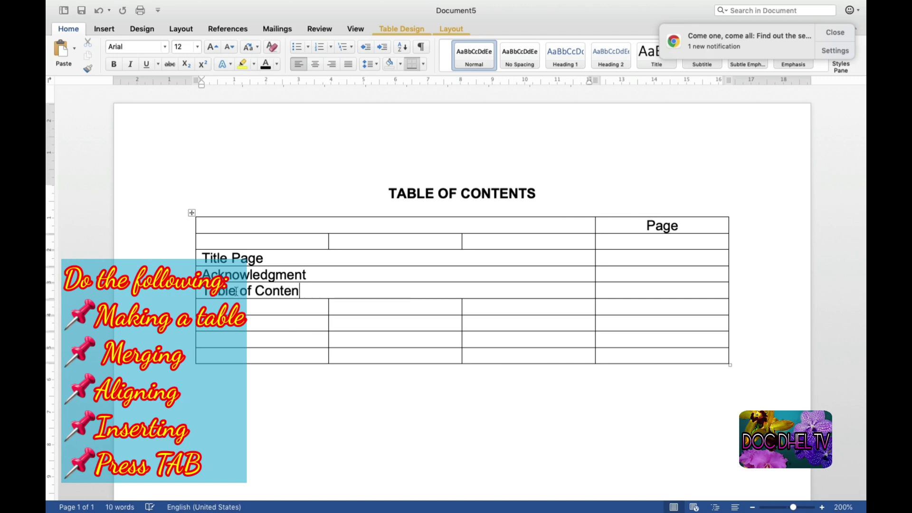
pyautogui.rightClick(318, 291)
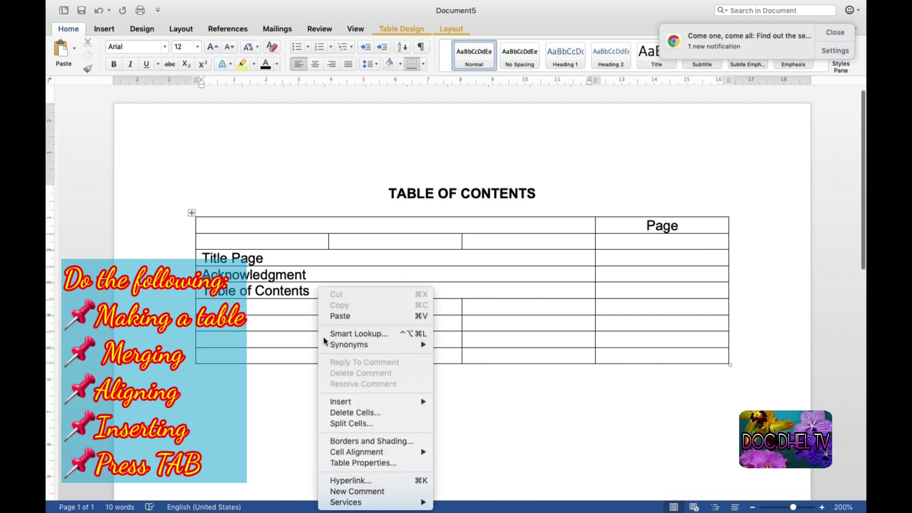
pyautogui.moveTo(347, 401)
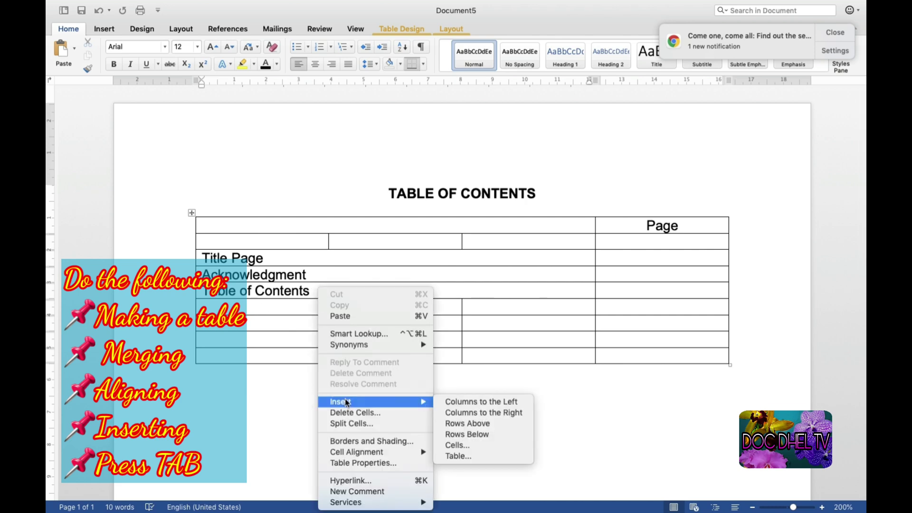
pyautogui.click(468, 434)
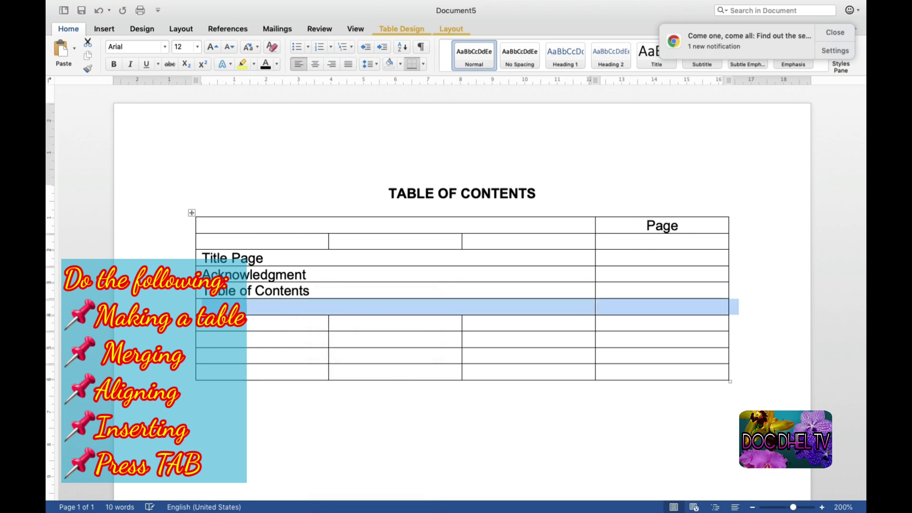
# - Enter "List of Tables" in the empty merged cell below "Table of Contents"
pyautogui.click(207, 306)
pyautogui.write('Lis')
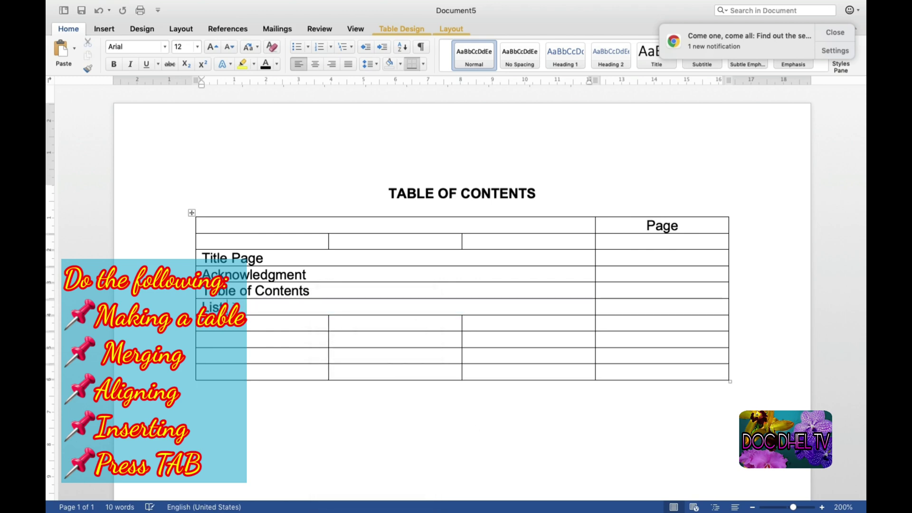
pyautogui.write('t of Tables')
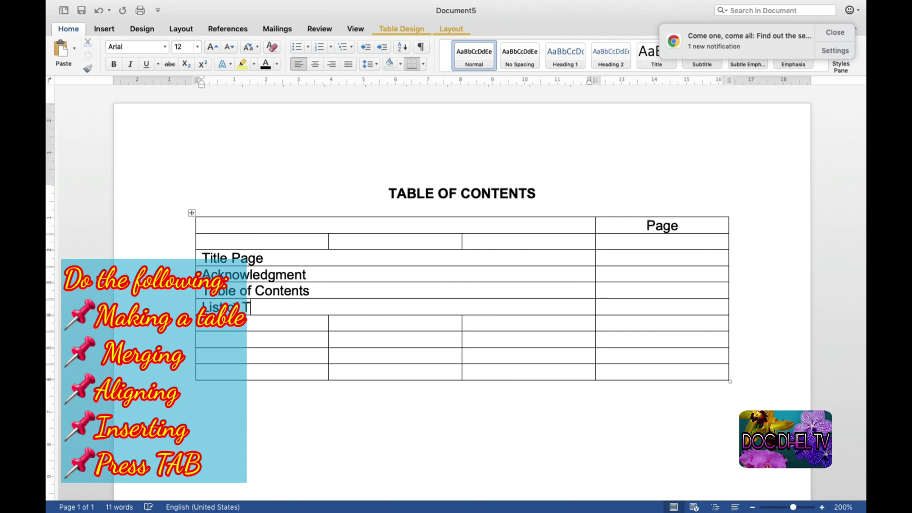
# - Insert a new row below "List of Tables" and enter "List of Figure" in its merged cell
pyautogui.rightClick(319, 307)
pyautogui.moveTo(348, 403)
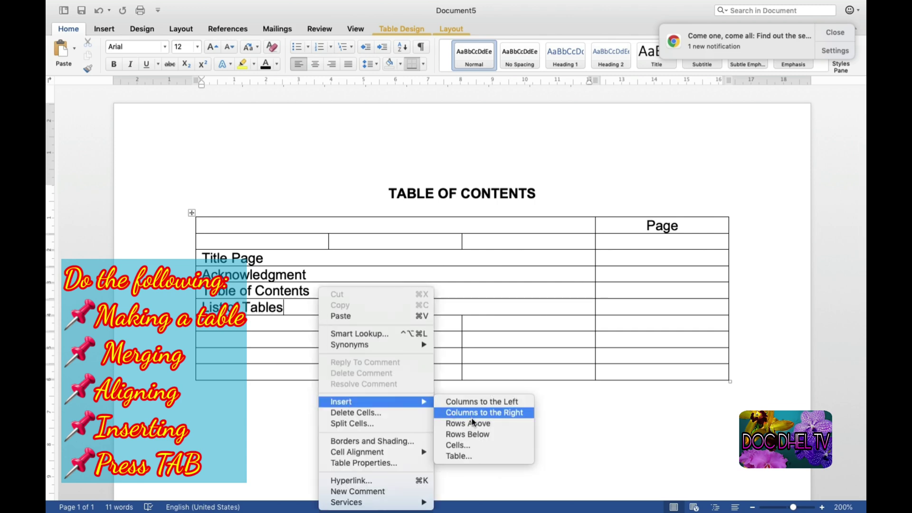
pyautogui.click(470, 434)
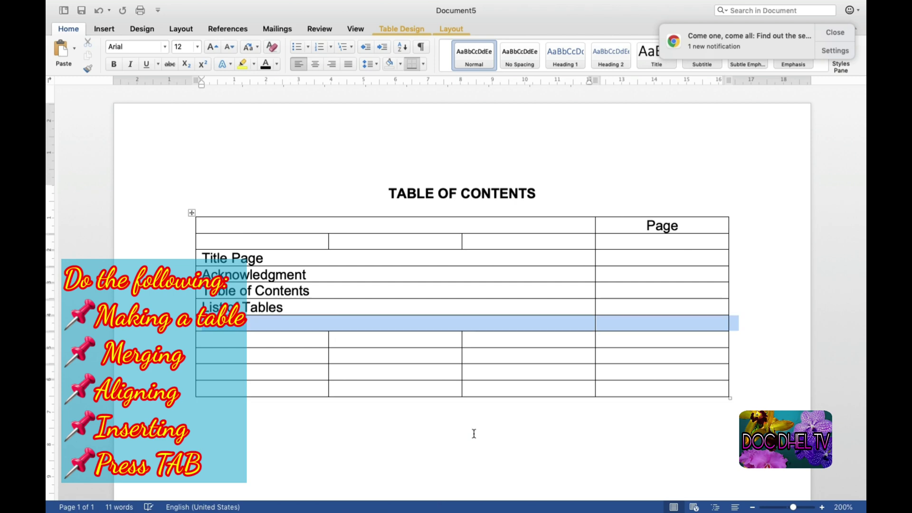
pyautogui.click(219, 328)
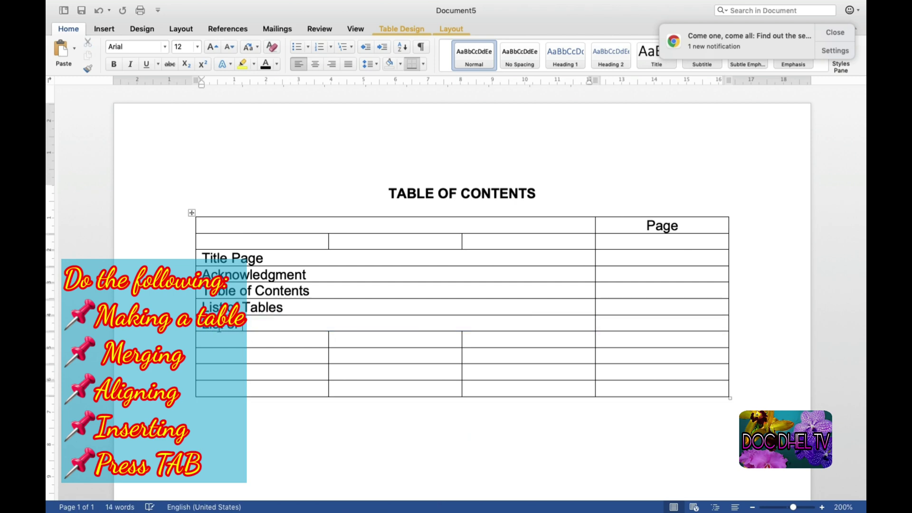
pyautogui.write('List of Figure')
# - Append 15 blank four-column rows to the end of the table
pyautogui.scroll(-2, 219, 329)
pyautogui.scroll(-5, 219, 328)
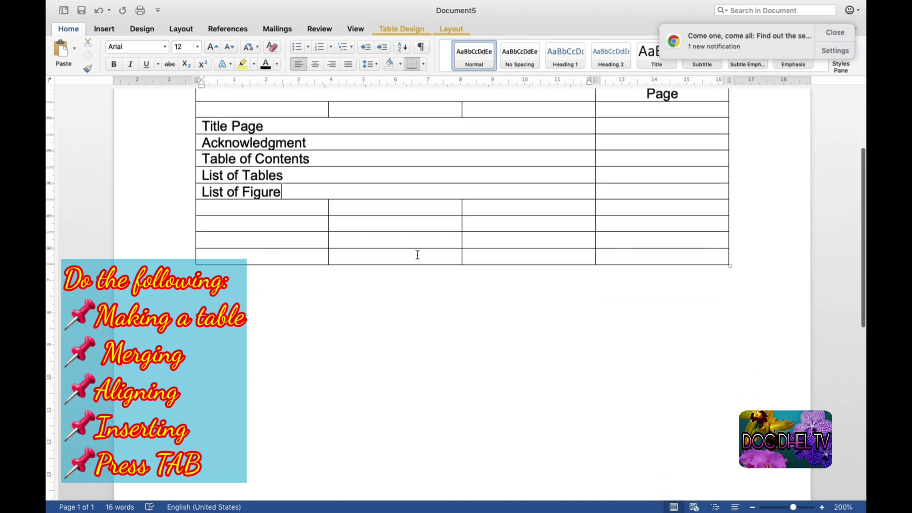
pyautogui.click(716, 258)
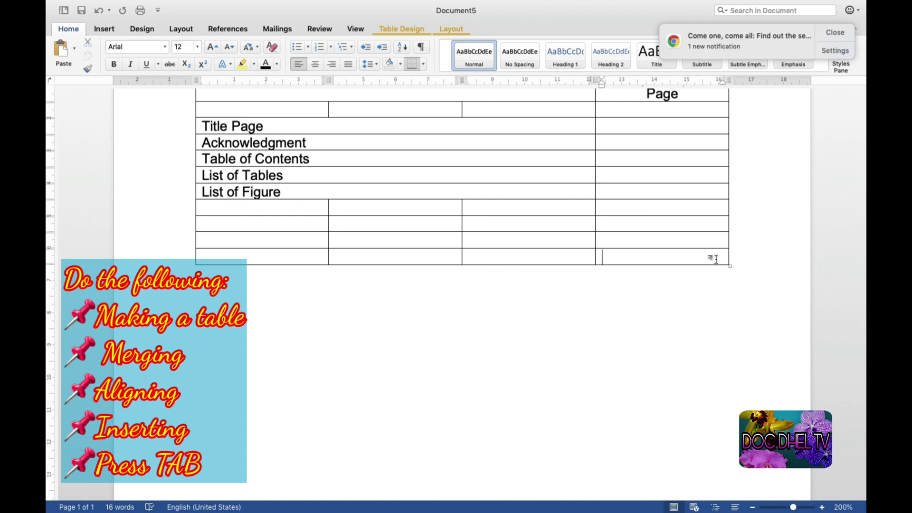
pyautogui.press('Tab')
pyautogui.press('Tab')
pyautogui.press('Tab')
pyautogui.press('Tab')
pyautogui.press('Tab')
pyautogui.press('Tab')
pyautogui.press('Tab')
pyautogui.press('Tab')
pyautogui.press('Tab')
pyautogui.press('Tab')
pyautogui.press('Tab')
pyautogui.press('Tab')
pyautogui.press('Tab')
pyautogui.press('Tab')
pyautogui.press('Tab')
pyautogui.press('Tab')
pyautogui.press('Tab')
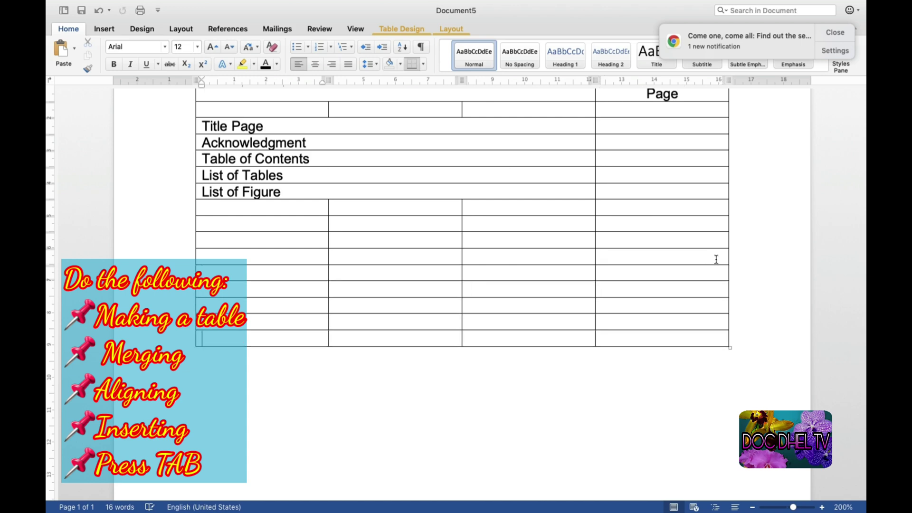
pyautogui.press('Tab')
pyautogui.press('Tab')
pyautogui.press('Tab')
pyautogui.press('Tab')
pyautogui.press('Tab')
pyautogui.press('Tab')
pyautogui.press('Tab')
pyautogui.press('Tab')
pyautogui.press('Tab')
pyautogui.press('Tab')
pyautogui.press('Tab')
pyautogui.press('Tab')
pyautogui.press('Tab')
pyautogui.press('Tab')
pyautogui.press('Tab')
pyautogui.press('Tab')
pyautogui.press('Tab')
pyautogui.press('Tab')
pyautogui.press('Tab')
pyautogui.press('Tab')
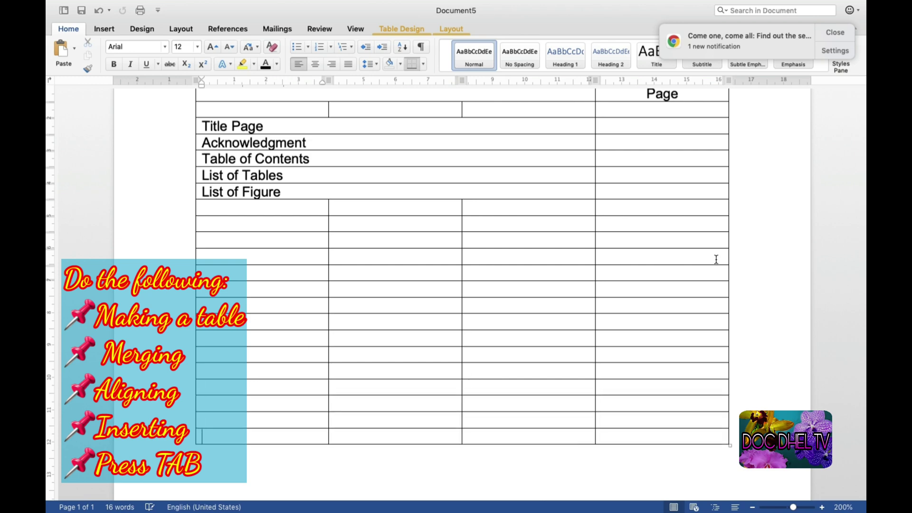
pyautogui.press('Tab')
pyautogui.press('Tab')
pyautogui.press('Tab')
pyautogui.press('Tab')
pyautogui.press('Tab')
pyautogui.press('Tab')
pyautogui.press('Tab')
pyautogui.press('Tab')
pyautogui.press('Tab')
pyautogui.press('Tab')
pyautogui.press('Tab')
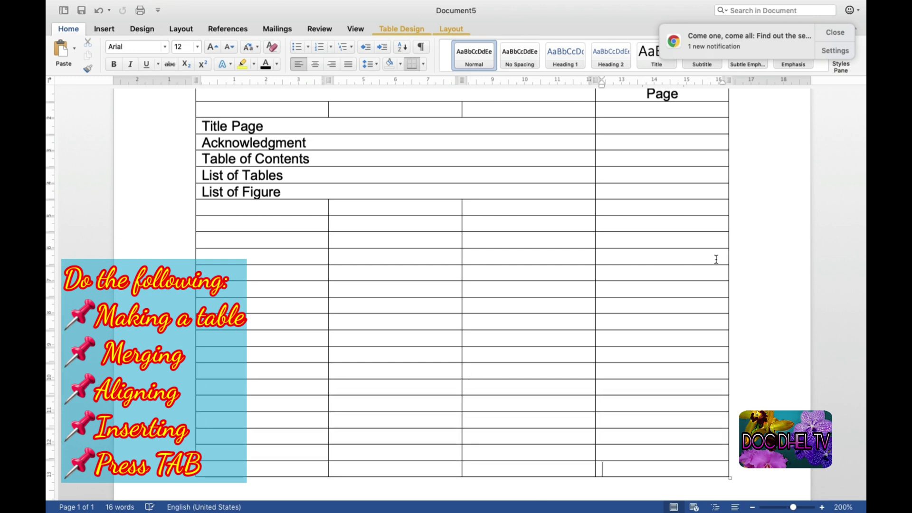
pyautogui.press('Tab')
pyautogui.press('Tab')
pyautogui.press('Tab')
pyautogui.press('Tab')
pyautogui.press('Tab')
pyautogui.press('Tab')
pyautogui.press('Tab')
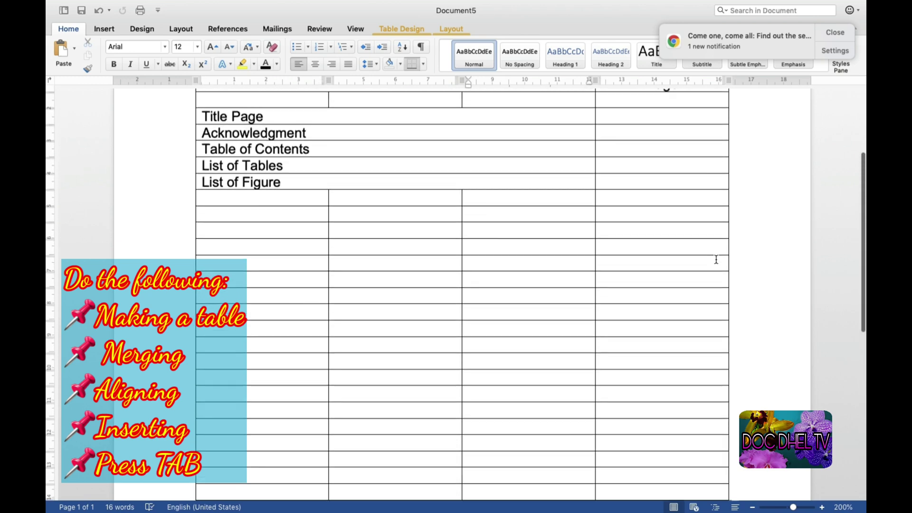
# - Enter "Chapter 1" in the first column of the second blank row below "List of Figure"
pyautogui.scroll(2, 715, 259)
pyautogui.scroll(-5, 647, 238)
pyautogui.scroll(1, 408, 170)
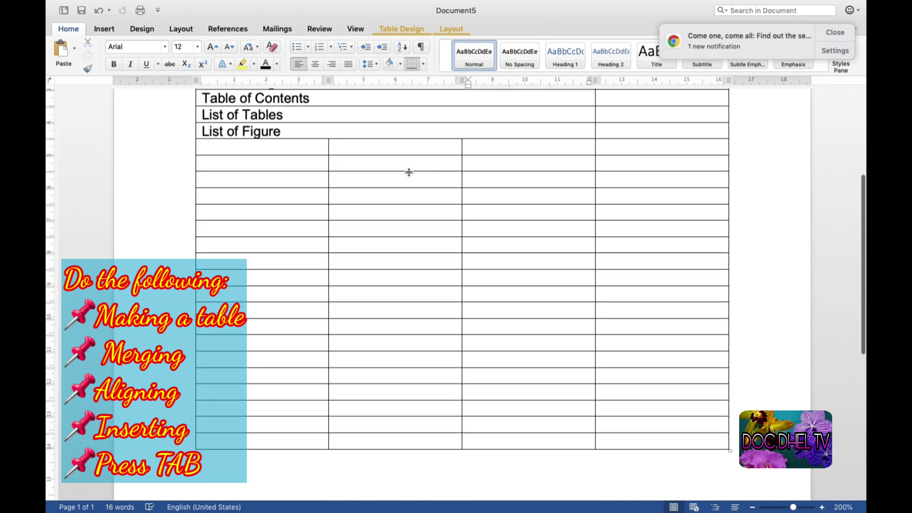
pyautogui.scroll(1, 408, 172)
pyautogui.click(228, 186)
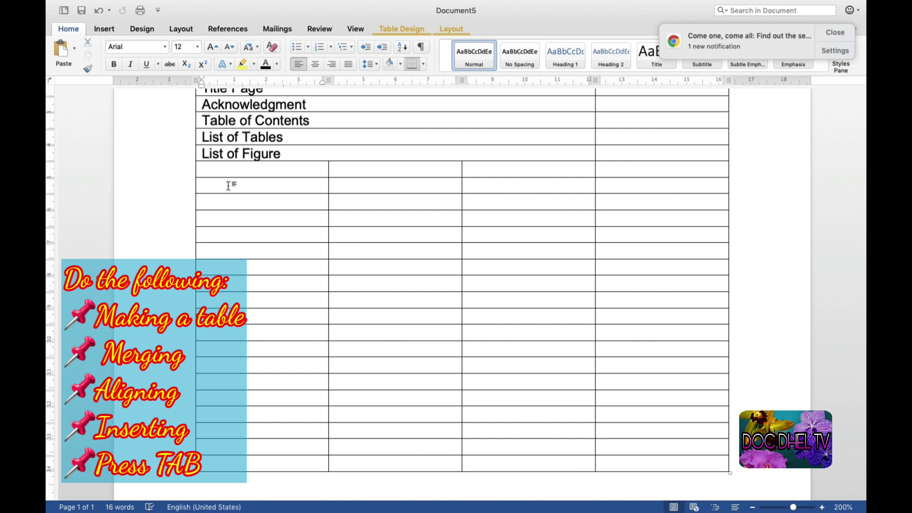
pyautogui.write('Ch')
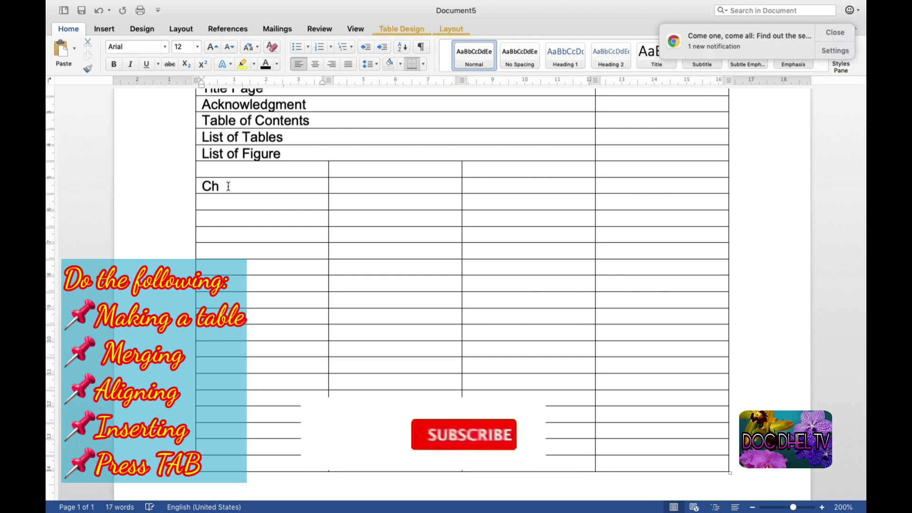
pyautogui.write('pater')
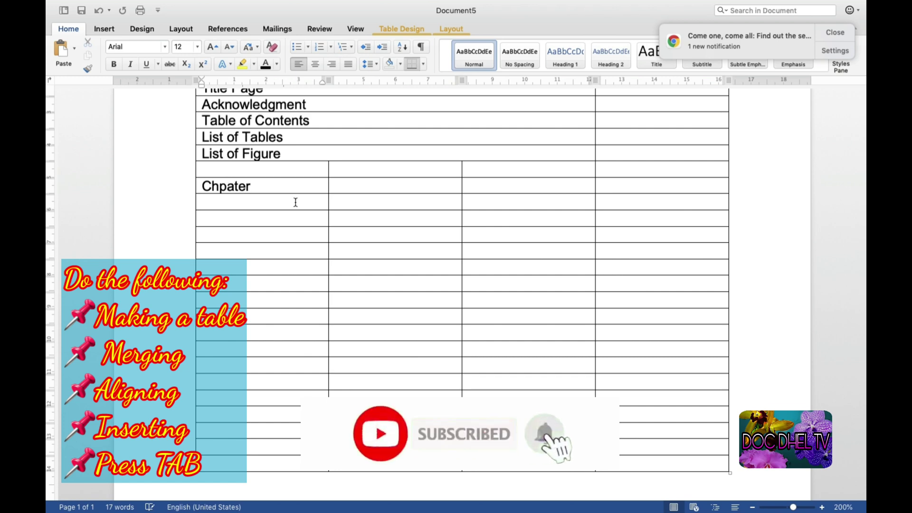
pyautogui.press('BackSpace')
pyautogui.press('BackSpace')
pyautogui.press('BackSpace')
pyautogui.press('BackSpace')
pyautogui.press('BackSpace')
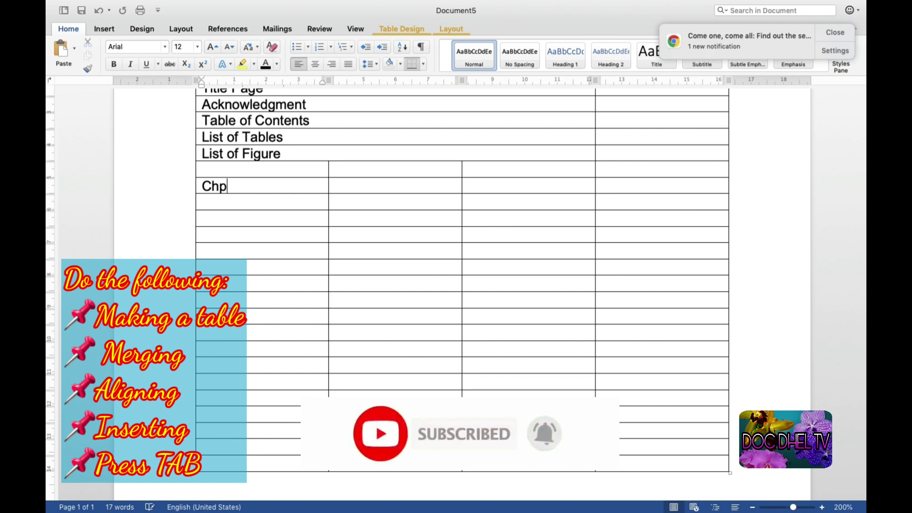
pyautogui.write('apter')
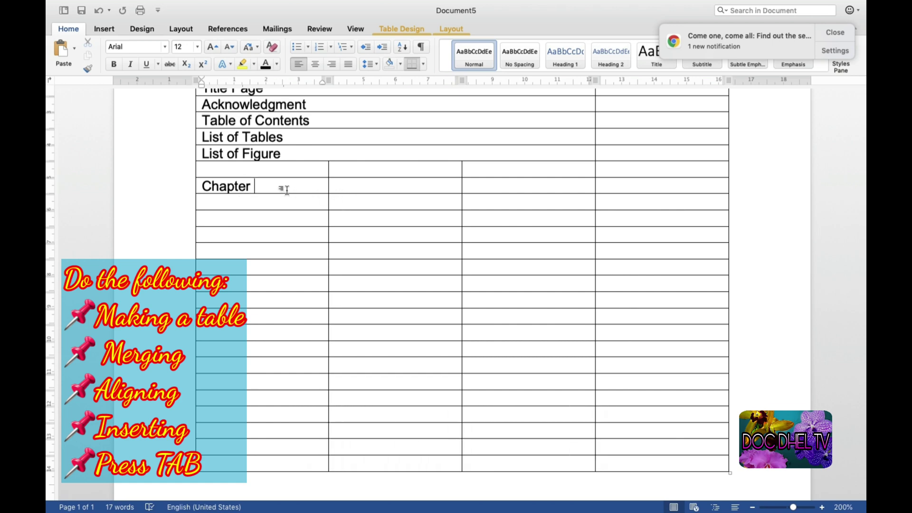
pyautogui.write(' 1')
# - Merge the second and third cells of the "Chapter 1" row and place the cursor in the merged cell
pyautogui.moveTo(352, 185); pyautogui.dragTo(505, 182)
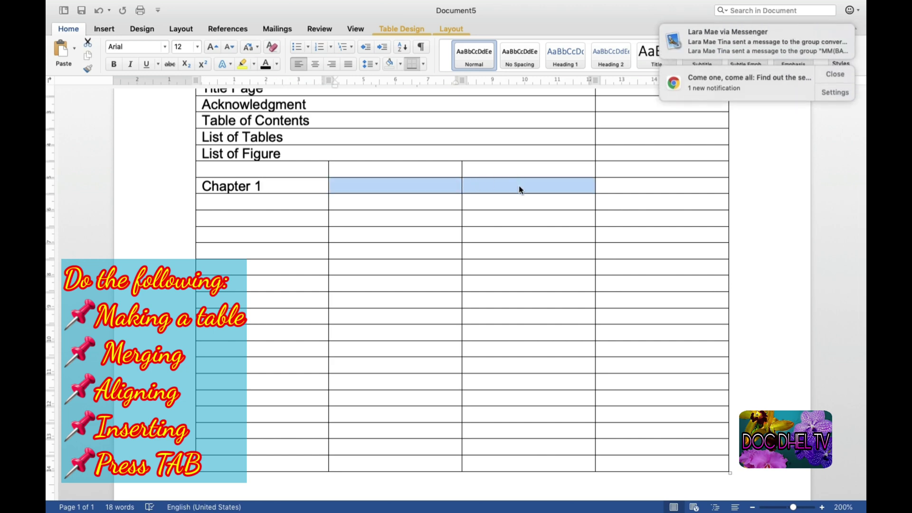
pyautogui.rightClick(519, 185)
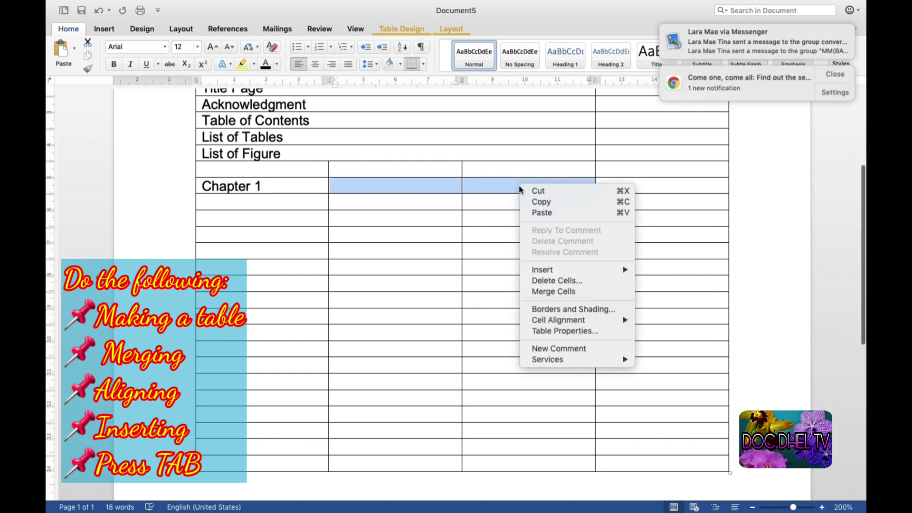
pyautogui.click(553, 292)
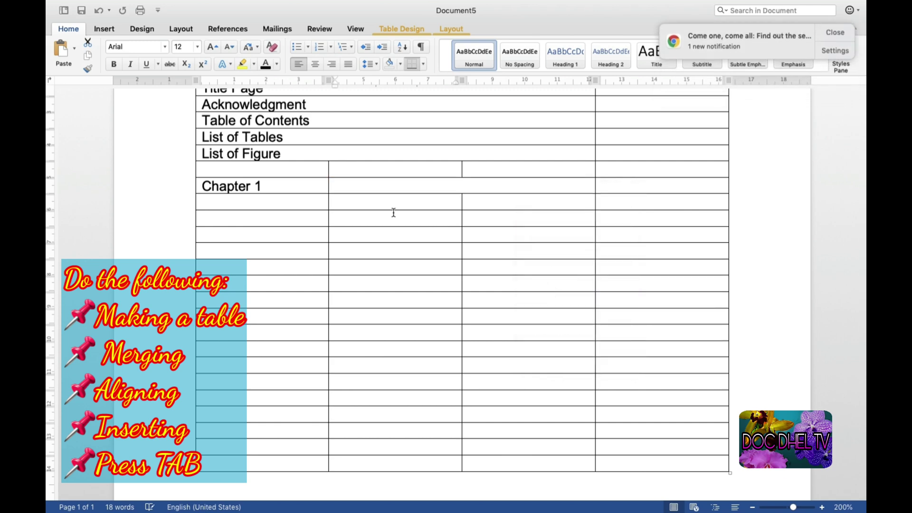
pyautogui.click(343, 187)
pyautogui.write('INTRODUC')
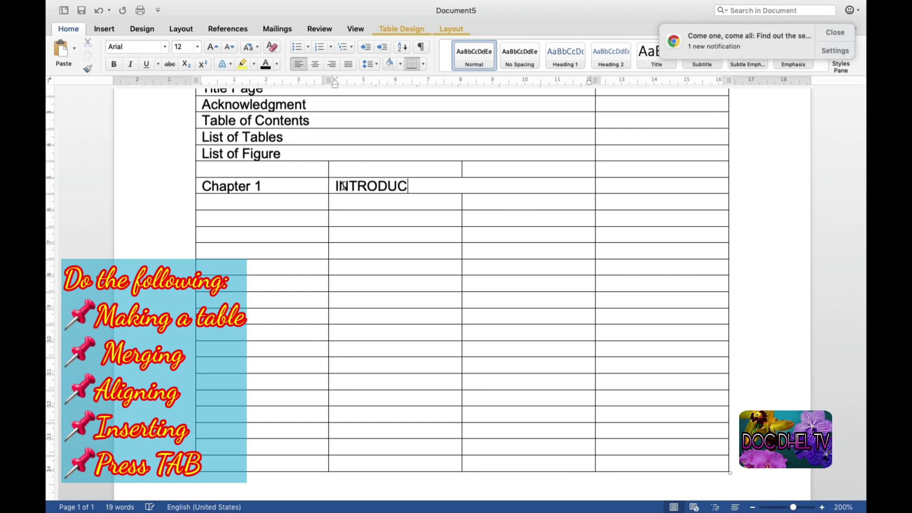
pyautogui.write('TION')
pyautogui.press('BackSpace')
pyautogui.press('BackSpace')
pyautogui.press('BackSpace')
pyautogui.press('BackSpace')
pyautogui.press('BackSpace')
pyautogui.press('BackSpace')
pyautogui.press('BackSpace')
pyautogui.press('BackSpace')
pyautogui.press('BackSpace')
pyautogui.press('BackSpace')
pyautogui.press('BackSpace')
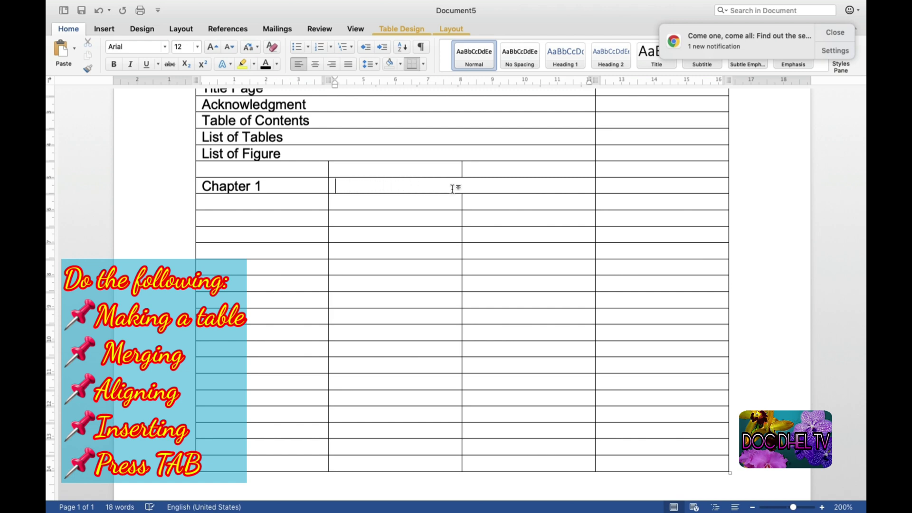
pyautogui.write('THE')
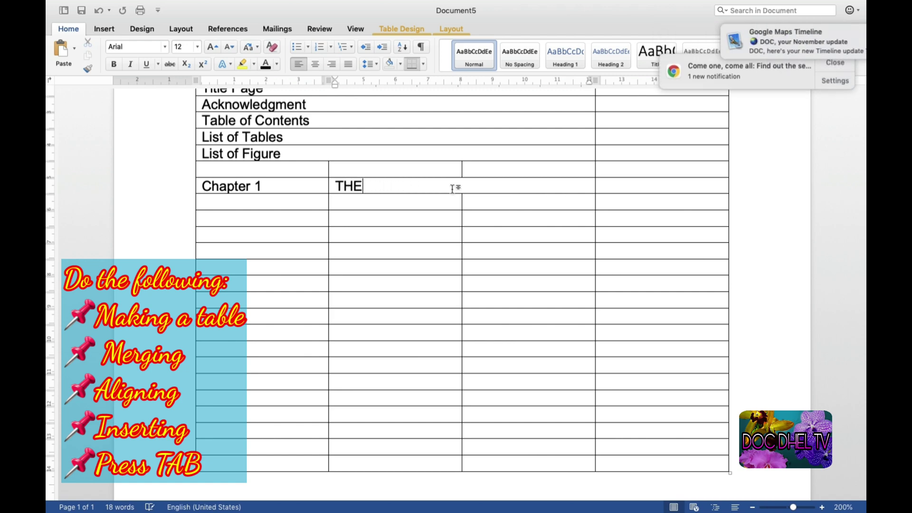
pyautogui.write(' PROBLE')
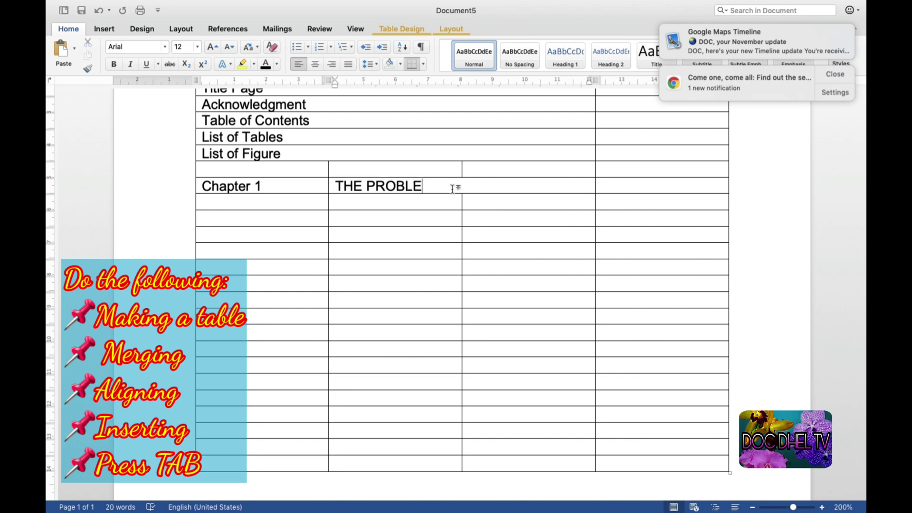
pyautogui.press('BackSpace')
pyautogui.press('BackSpace')
pyautogui.press('BackSpace')
pyautogui.press('BackSpace')
pyautogui.press('BackSpace')
pyautogui.press('BackSpace')
pyautogui.press('BackSpace')
pyautogui.press('BackSpace')
pyautogui.press('BackSpace')
pyautogui.press('BackSpace')
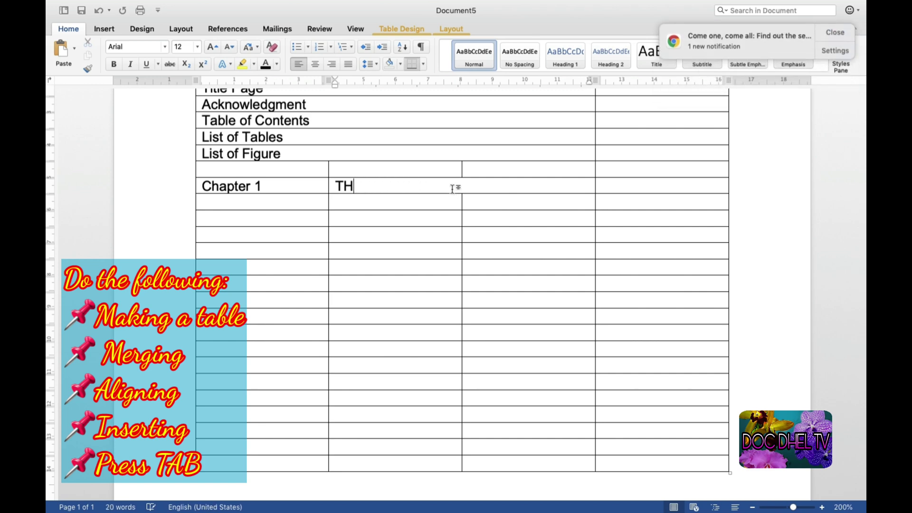
# - Enter "INTRODUCTION" in the merged cell beside "Chapter 1"
pyautogui.write('INTRO')
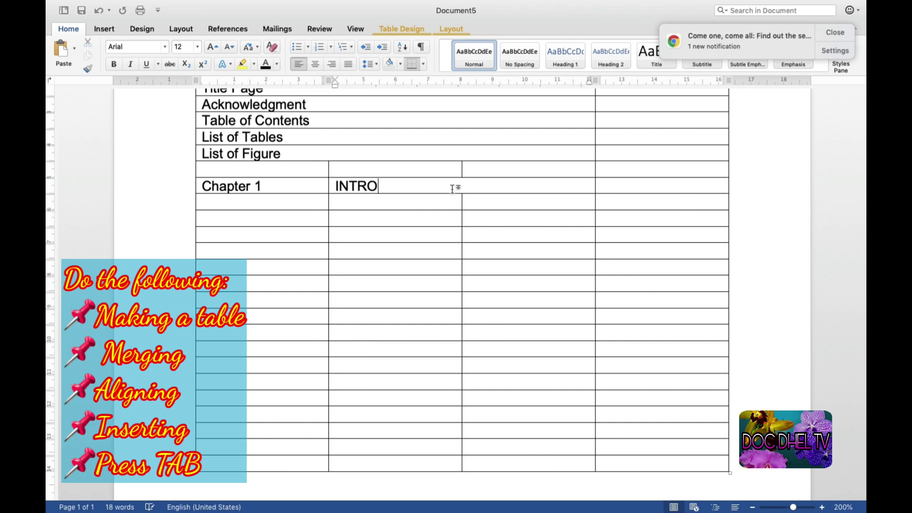
pyautogui.write('DUCTION')
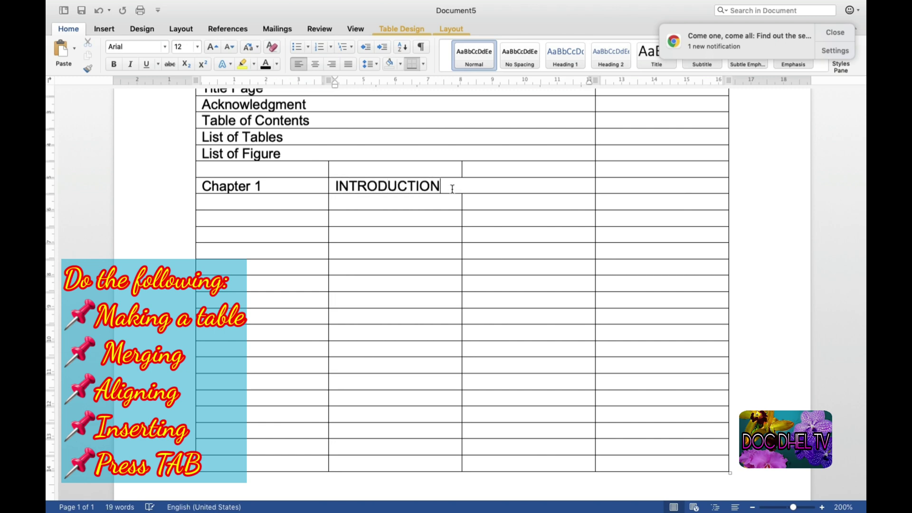
# - Narrow the "Page" column to about 2 cm by moving its inner border outward
pyautogui.scroll(5, 549, 262)
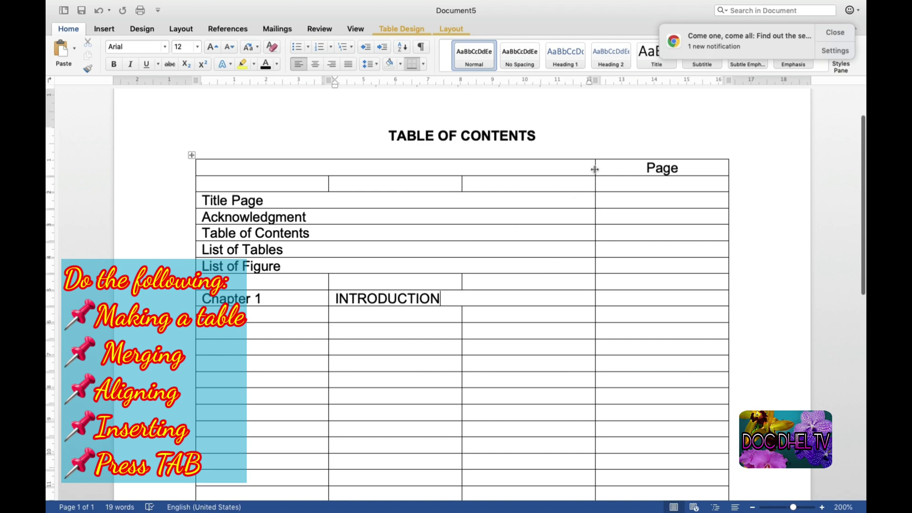
pyautogui.moveTo(595, 170); pyautogui.dragTo(663, 173)
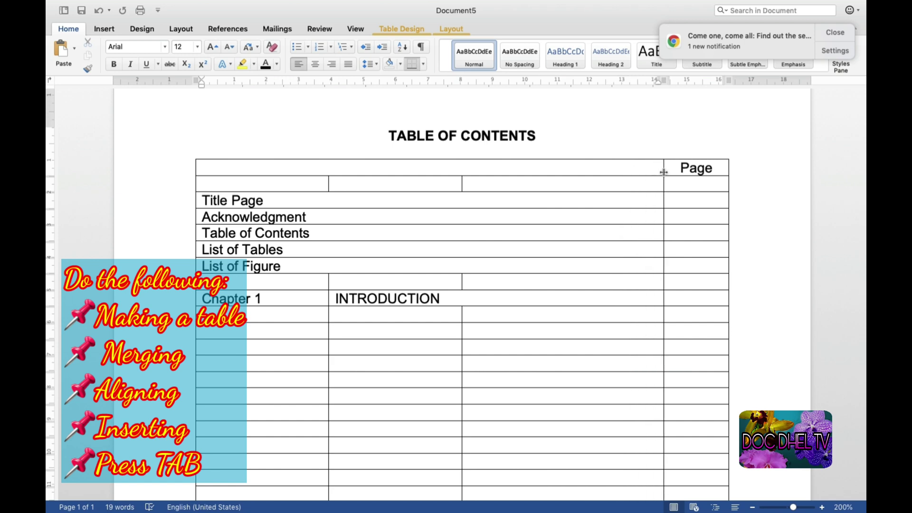
pyautogui.click(579, 295)
# - Narrow the table's second column to about 0.6 cm, giving the extra width to the third column
pyautogui.scroll(-4, 579, 294)
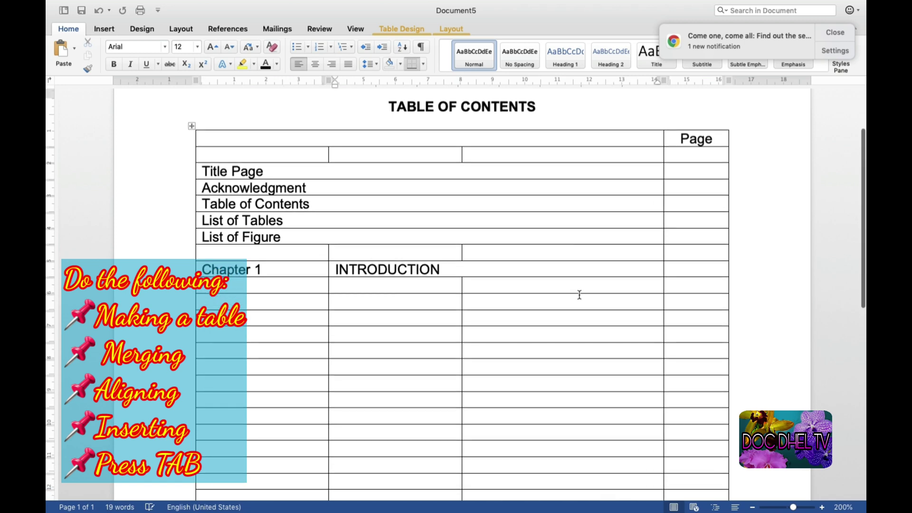
pyautogui.scroll(-1, 580, 294)
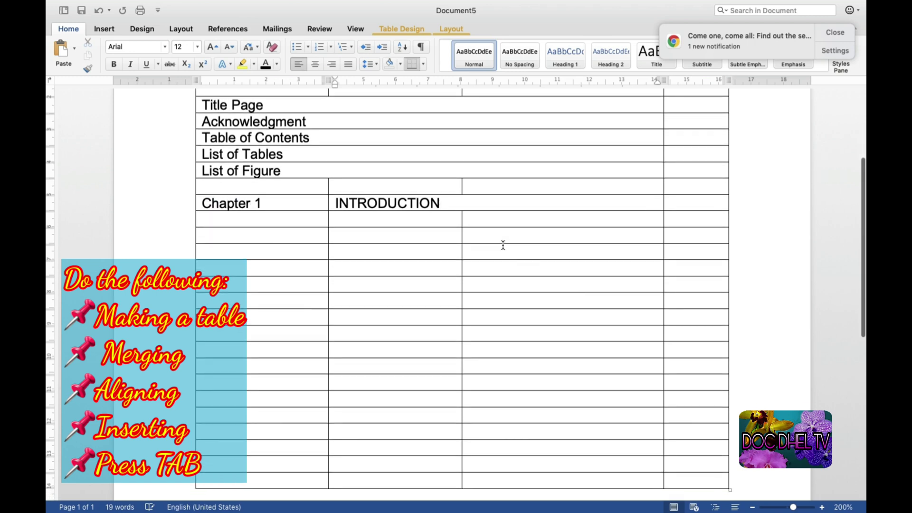
pyautogui.rightClick(462, 220)
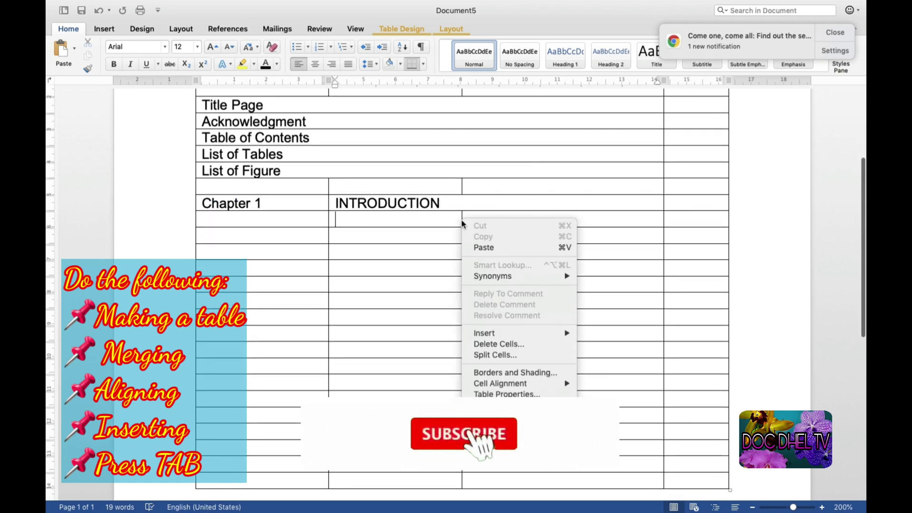
pyautogui.press('Escape')
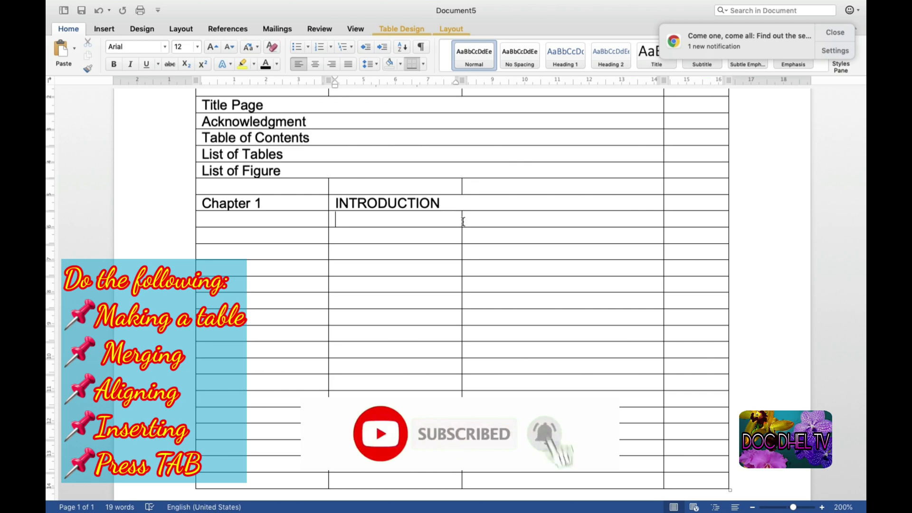
pyautogui.moveTo(462, 220); pyautogui.dragTo(350, 231)
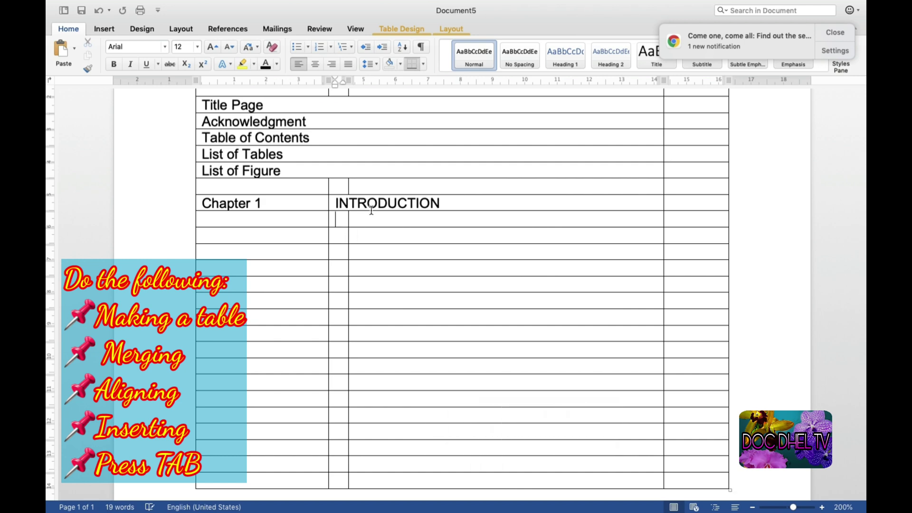
# - Enter "Background of the Study" and "Purpose of the Study" in the third column of the two rows below "INTRODUCTION"
pyautogui.click(369, 220)
pyautogui.write('BA')
pyautogui.press('BackSpace')
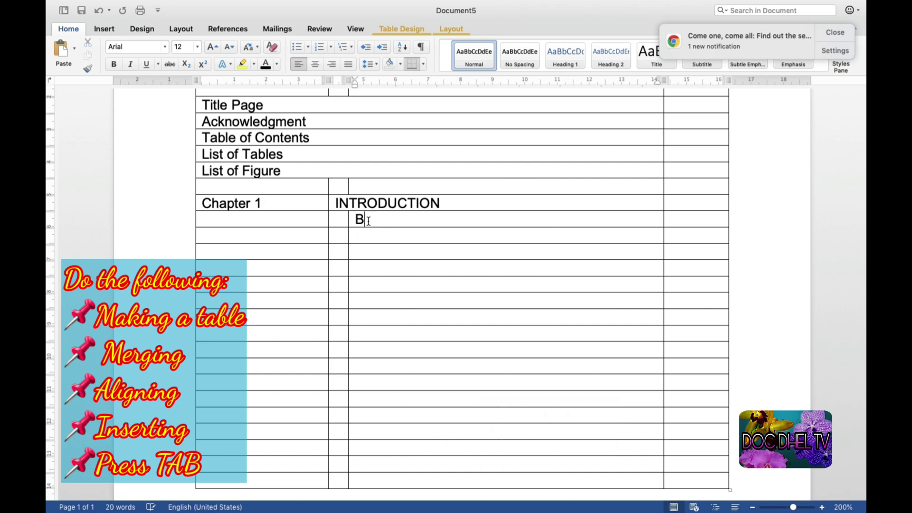
pyautogui.write('ackground of the')
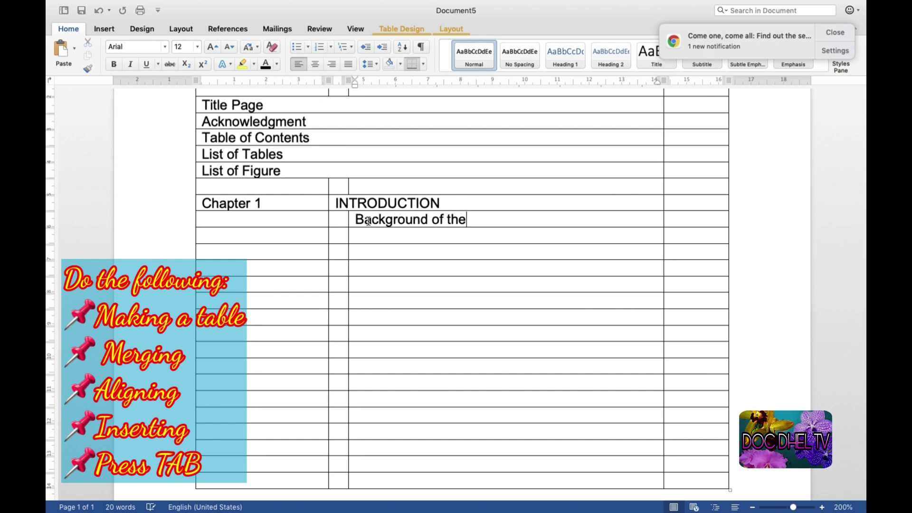
pyautogui.write(' Study')
pyautogui.write('Pu')
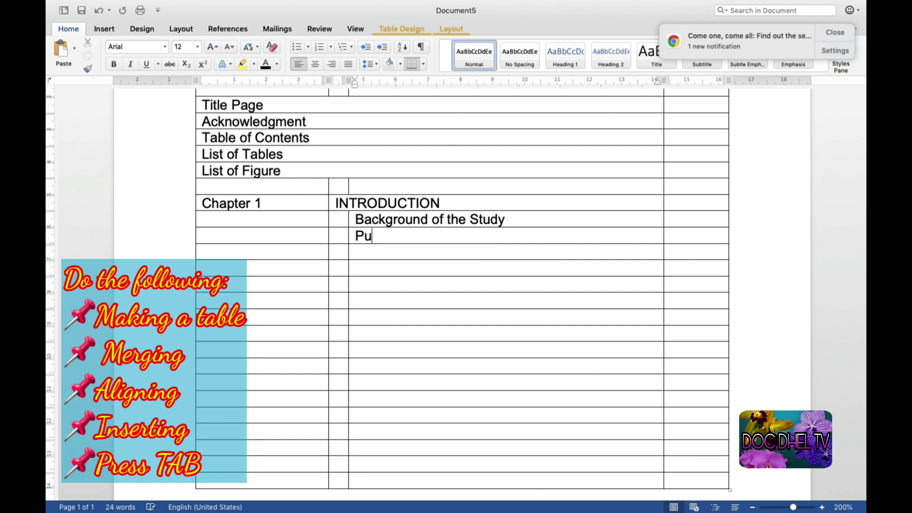
pyautogui.write('rpose of the ')
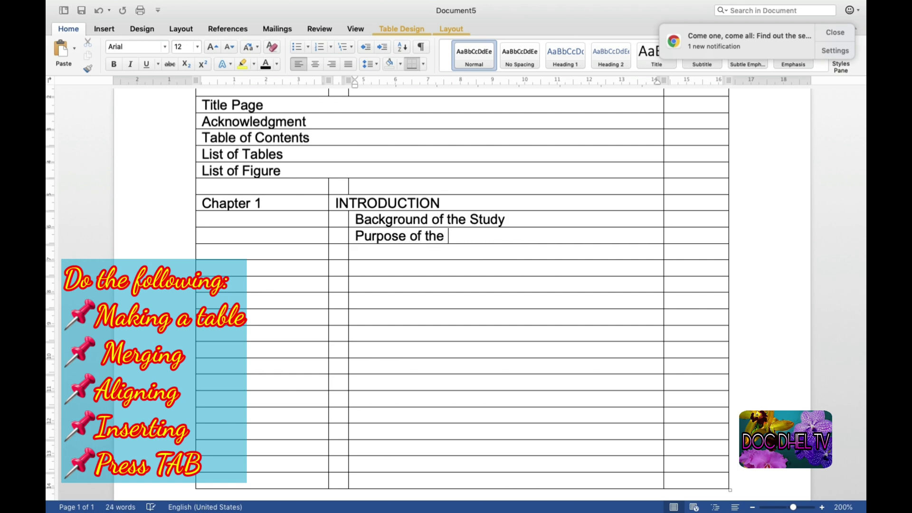
pyautogui.write('Study')
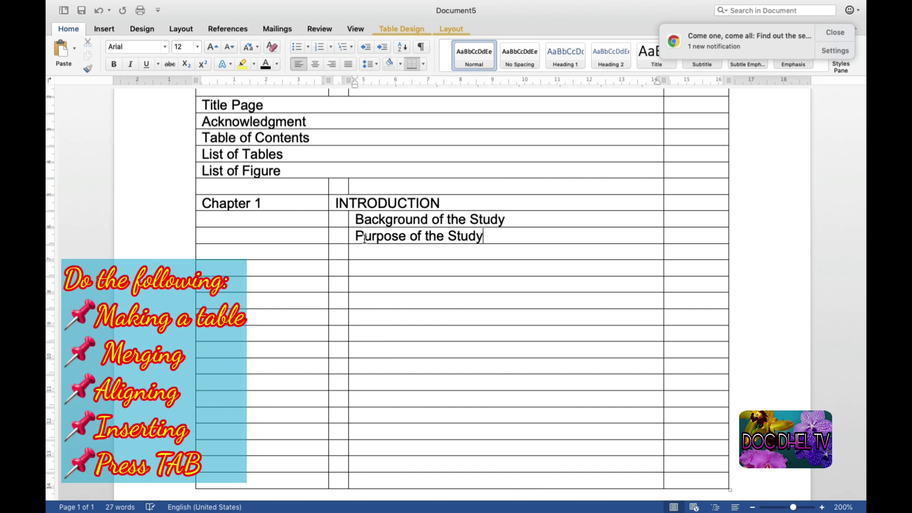
# - Add "Research Questions" and "Theoretical Lens" in the third column of the two rows below "Purpose of the Study"
pyautogui.click(362, 255)
pyautogui.write('Research ')
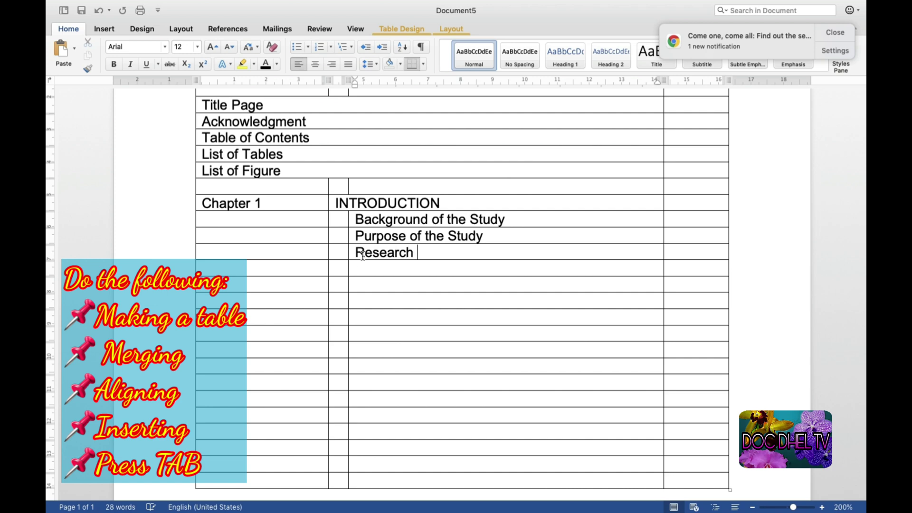
pyautogui.write('Questions')
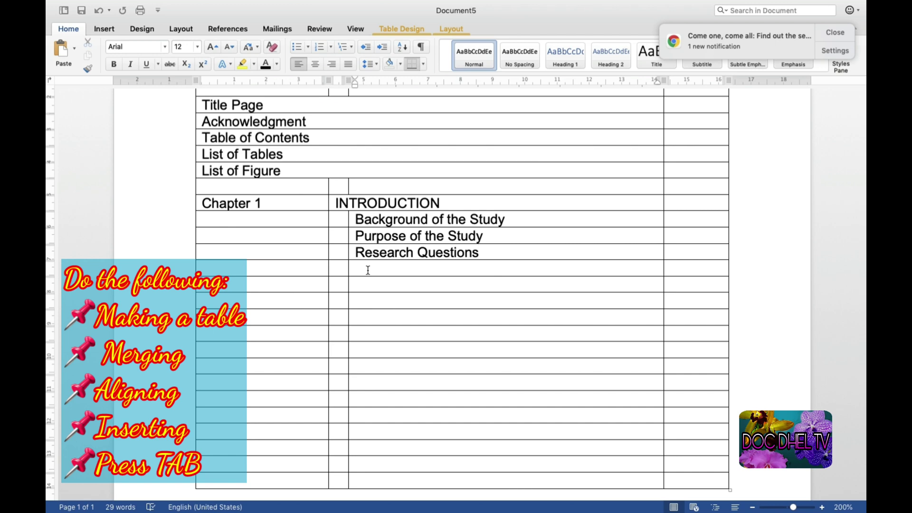
pyautogui.write('Theoretical Le')
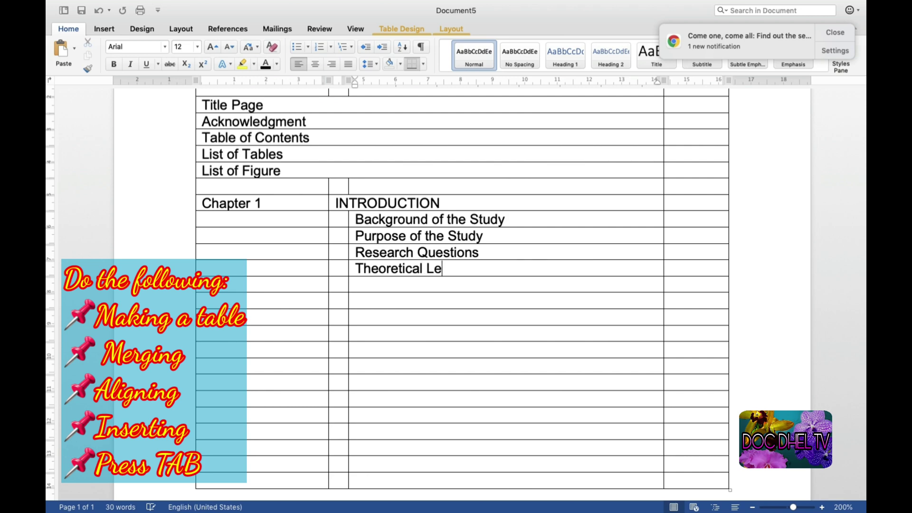
pyautogui.write('ns')
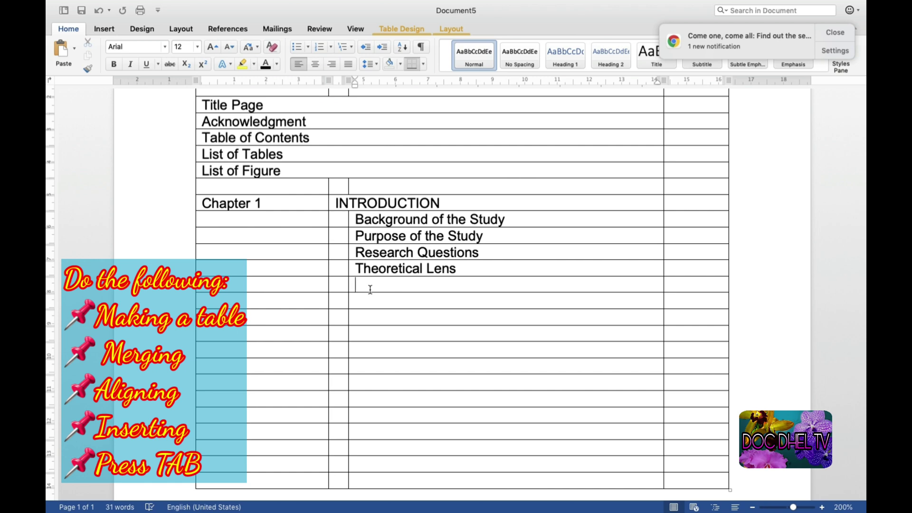
# - Add "Significance of the Study" and "Scope and Delimitation of the Study" in the third column, in the two rows below "Theoretical Lens"
pyautogui.click(370, 290)
pyautogui.write('S')
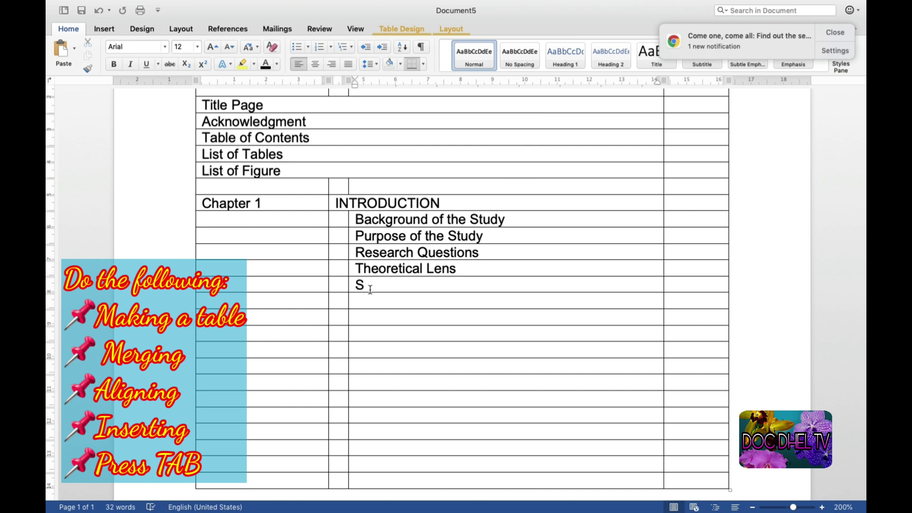
pyautogui.write('ignificance of t')
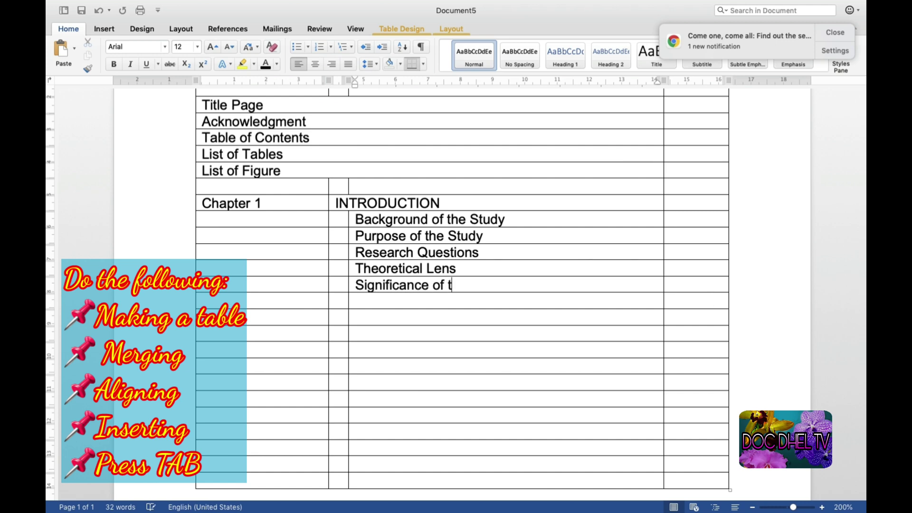
pyautogui.write('he Study')
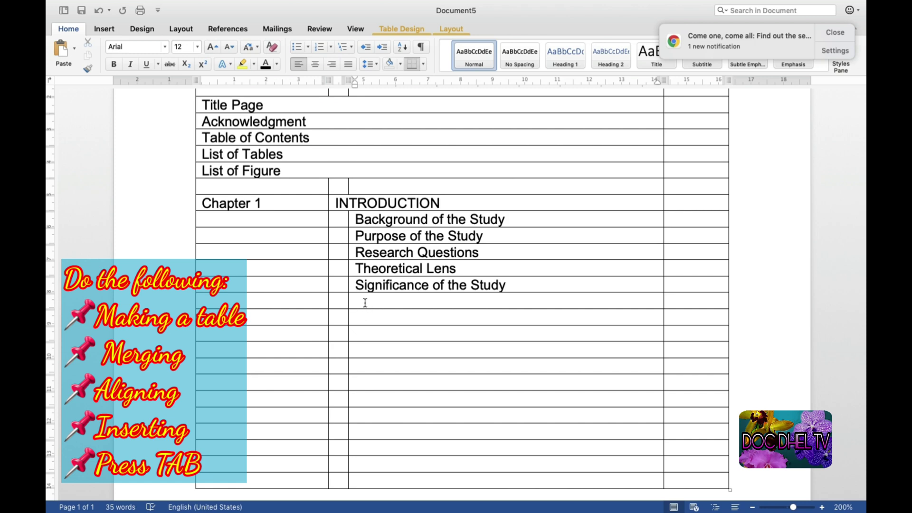
pyautogui.write('Scope and Deli')
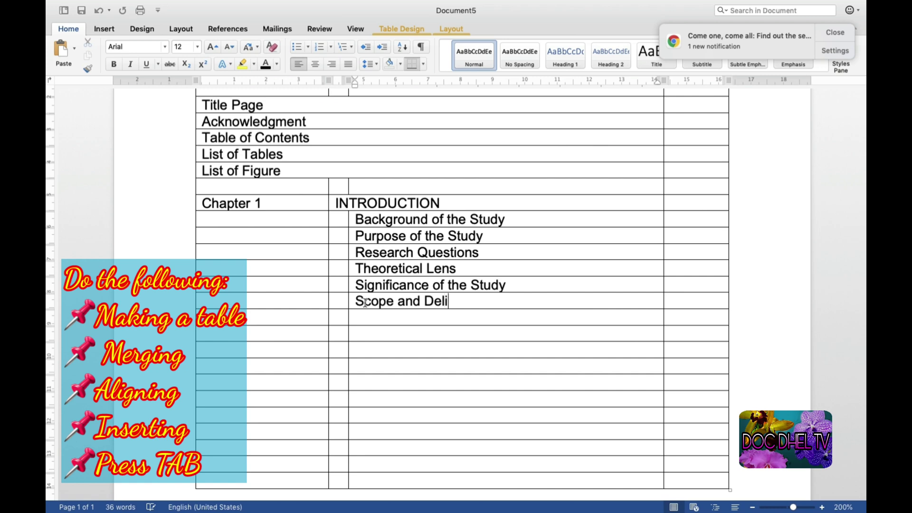
pyautogui.write('mitation of the St')
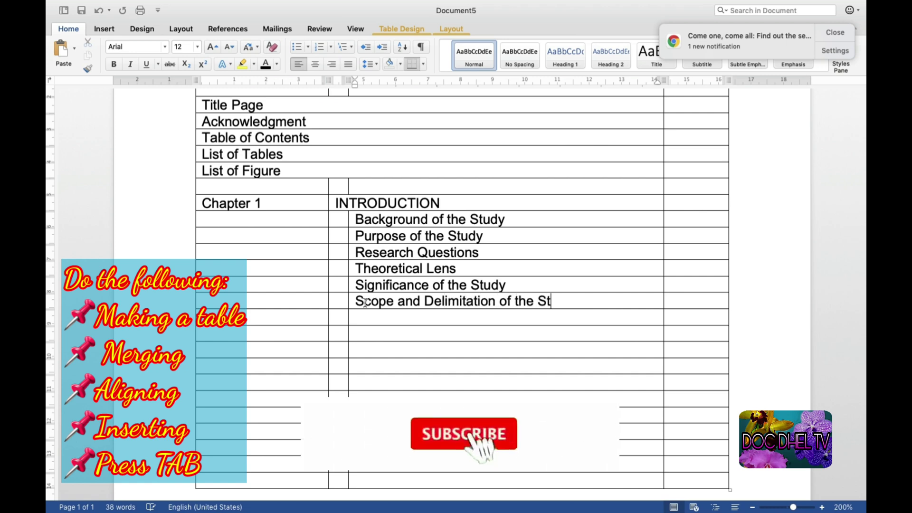
pyautogui.write('udy')
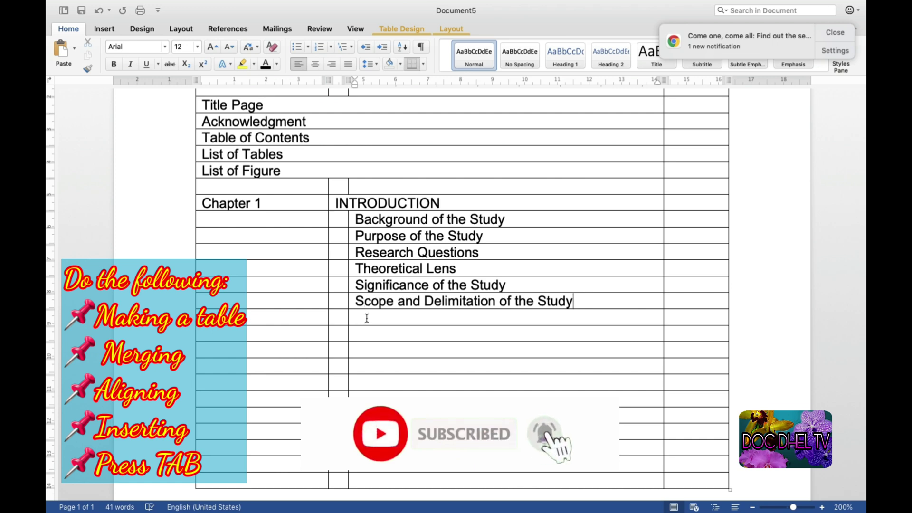
# - Enter "Definition of Terms" in the third column as the last section of Chapter 1
pyautogui.click(367, 318)
pyautogui.write('fi')
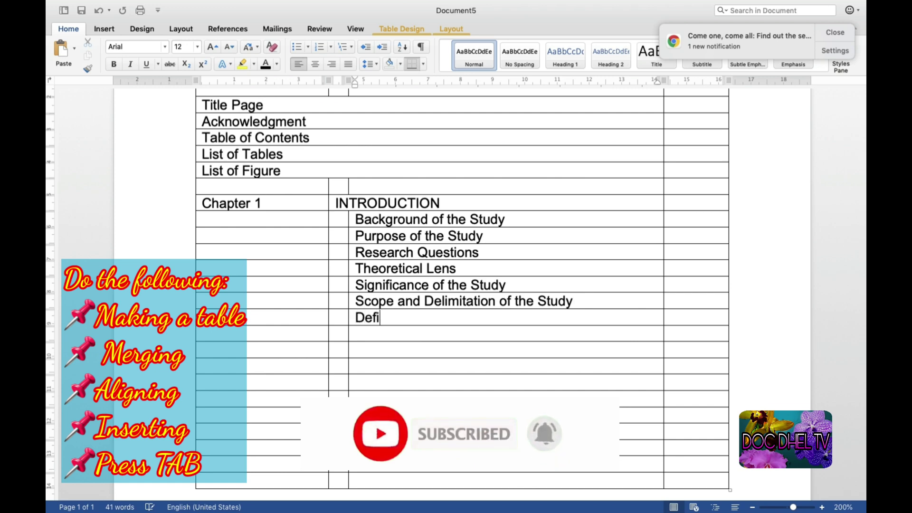
pyautogui.write('nition of Terms')
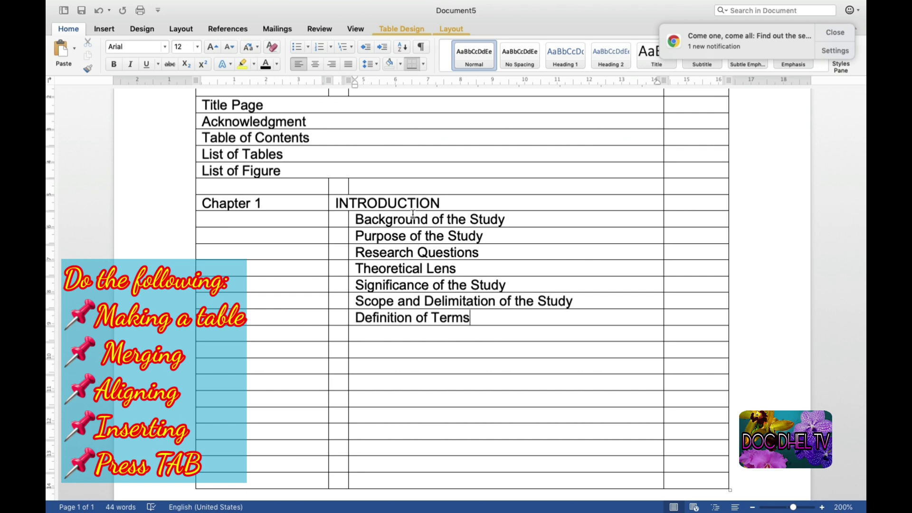
# - Enter "Chapter 2" in the first column, leaving one blank row below "Definition of Terms"
pyautogui.scroll(5, 462, 222)
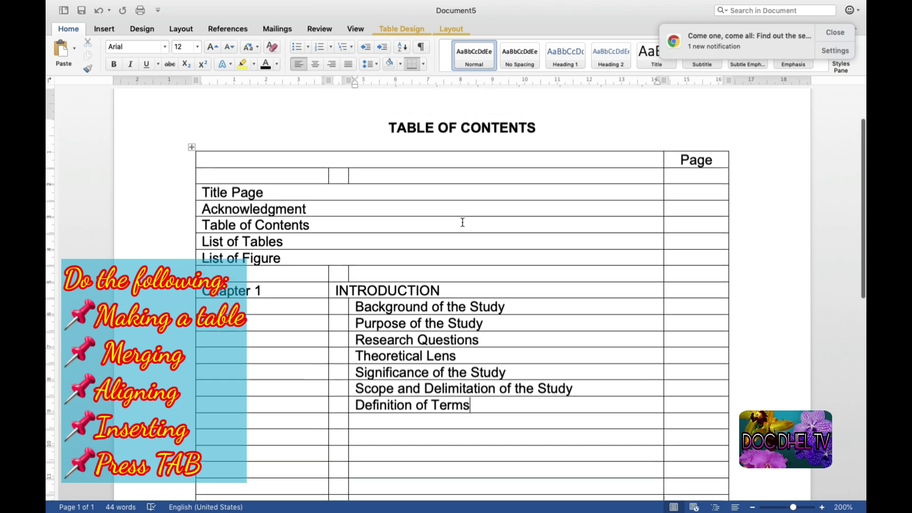
pyautogui.scroll(-3, 462, 222)
pyautogui.scroll(-3, 462, 223)
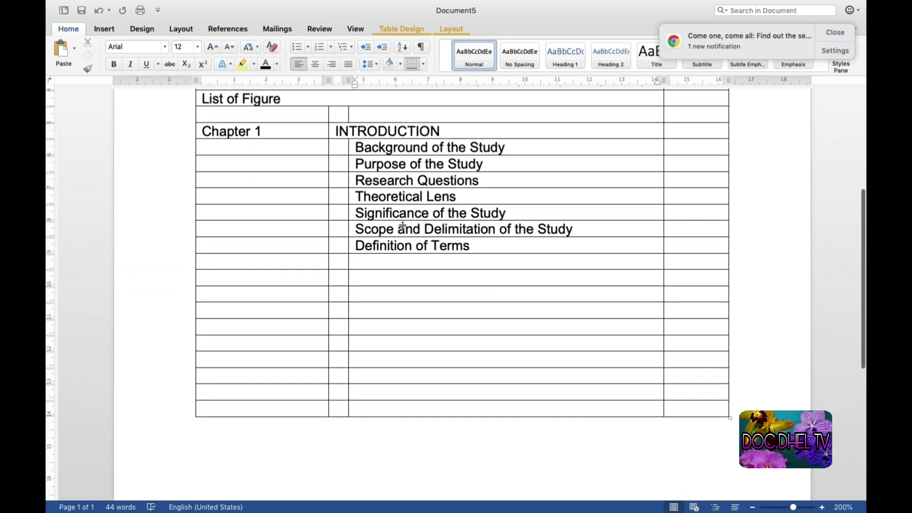
pyautogui.click(253, 280)
pyautogui.write('C')
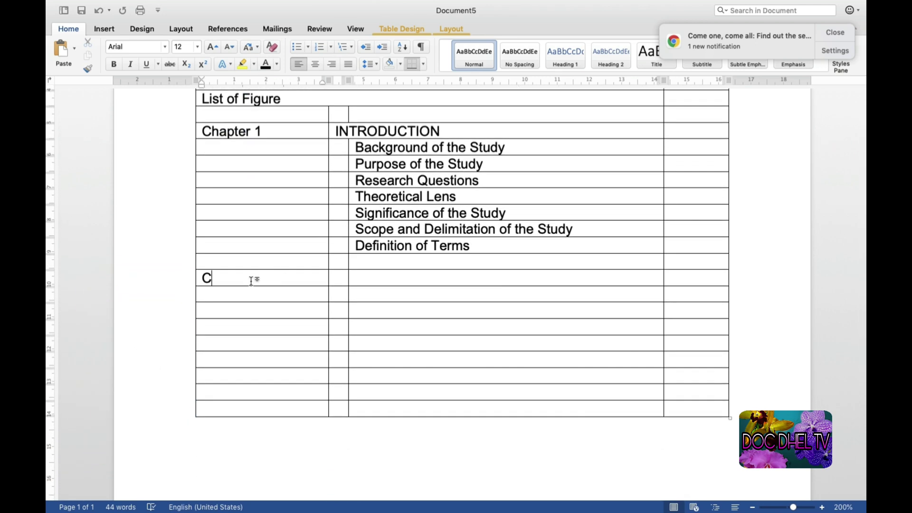
pyautogui.write('hapter 2')
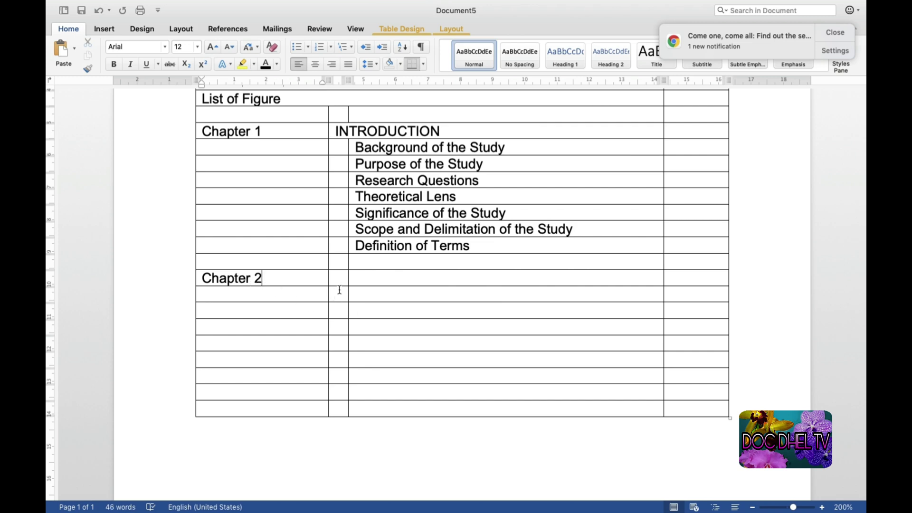
# - Merge the second and third cells of the "Chapter 2" row and place the cursor in the merged cell
pyautogui.moveTo(340, 279); pyautogui.dragTo(380, 283)
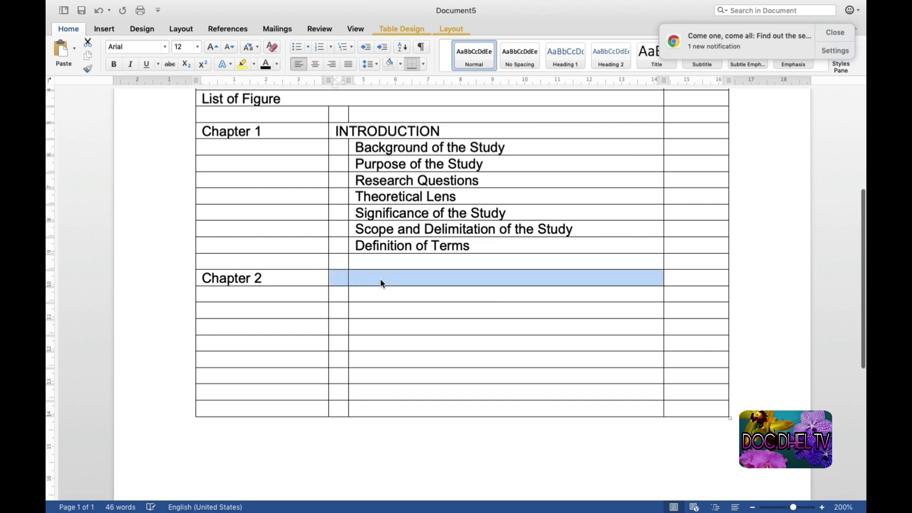
pyautogui.rightClick(380, 283)
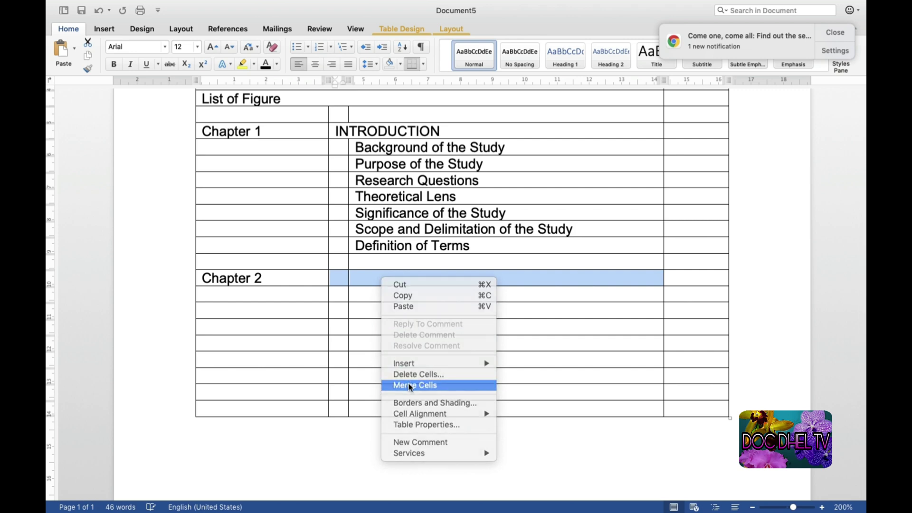
pyautogui.click(410, 386)
pyautogui.click(337, 280)
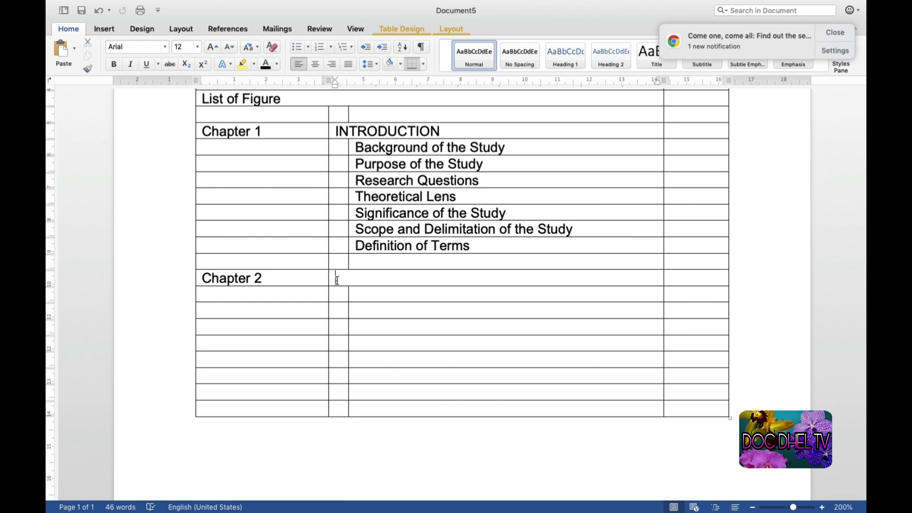
# - Enter "REVIEW OF RELATED LITERATURE" in the merged cell beside "Chapter 2"
pyautogui.write('REVIEW')
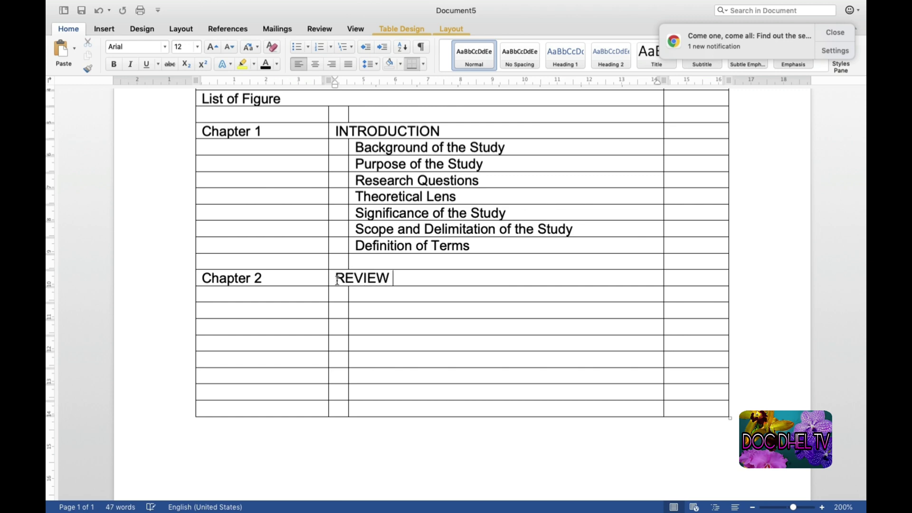
pyautogui.write(' OF RELAT')
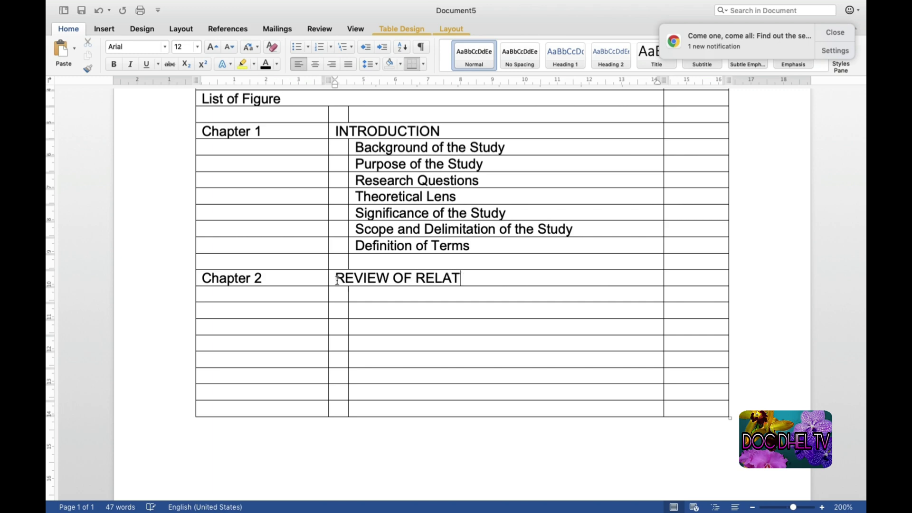
pyautogui.write('ED LITE')
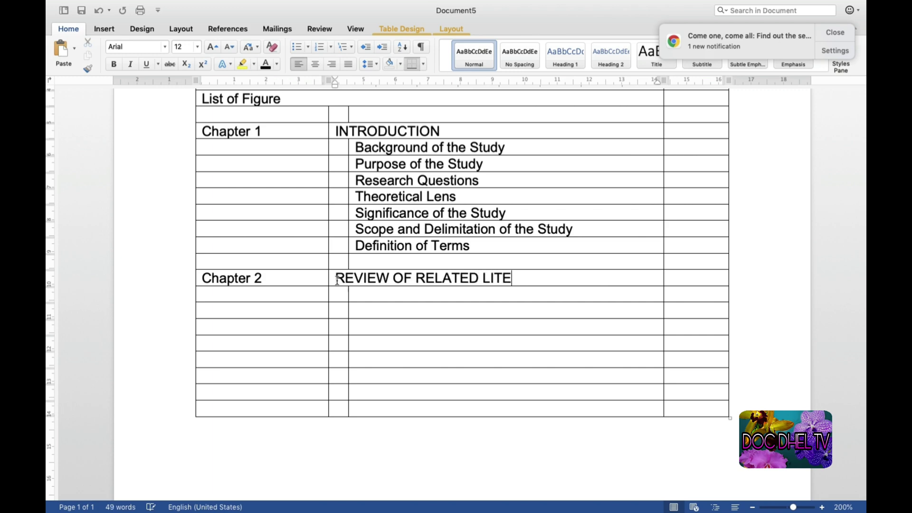
pyautogui.write('RATURE')
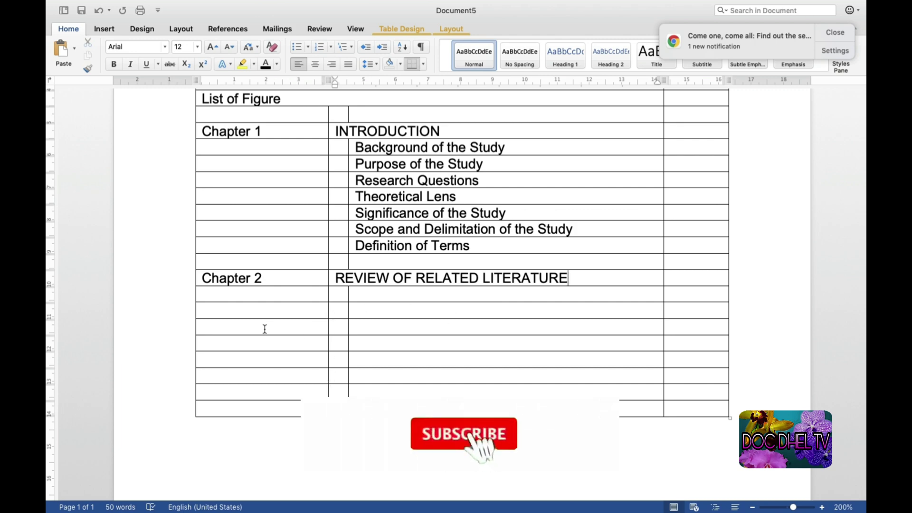
# - Enter "Chapter 3" in the first column, leaving one blank row below the "Chapter 2" row and matching its capitalization
pyautogui.click(230, 311)
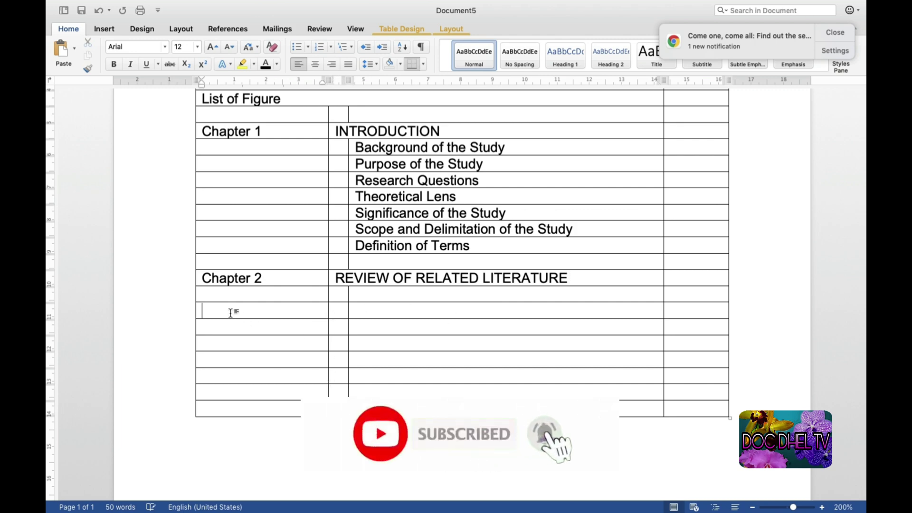
pyautogui.write('CHAPTER')
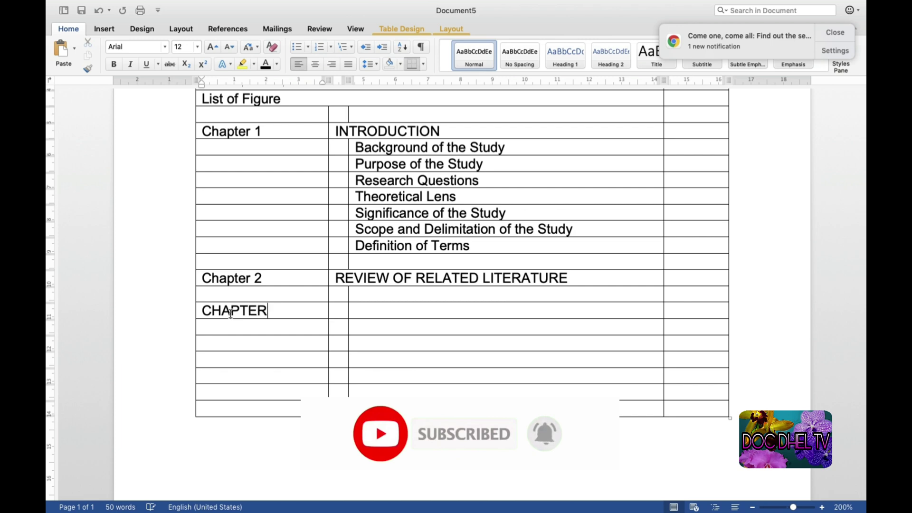
pyautogui.press('BackSpace')
pyautogui.press('BackSpace')
pyautogui.press('BackSpace')
pyautogui.press('BackSpace')
pyautogui.press('BackSpace')
pyautogui.press('BackSpace')
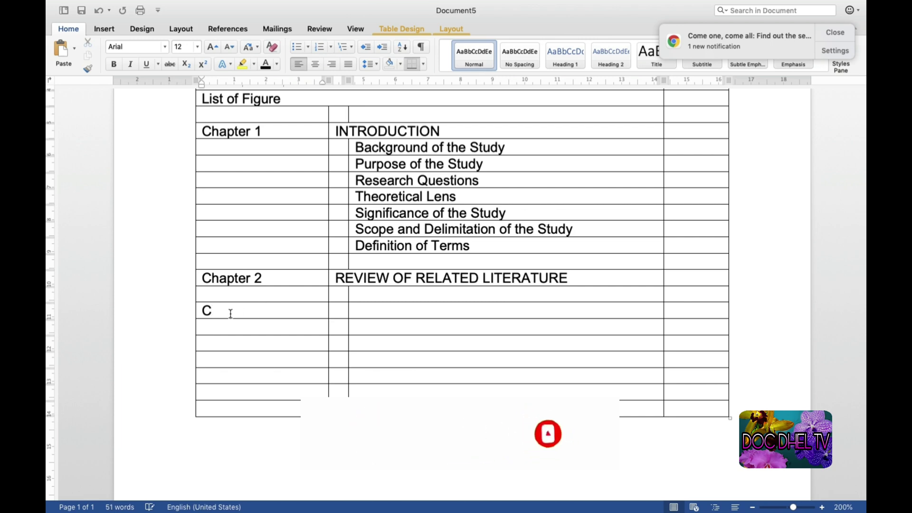
pyautogui.write('hapter ')
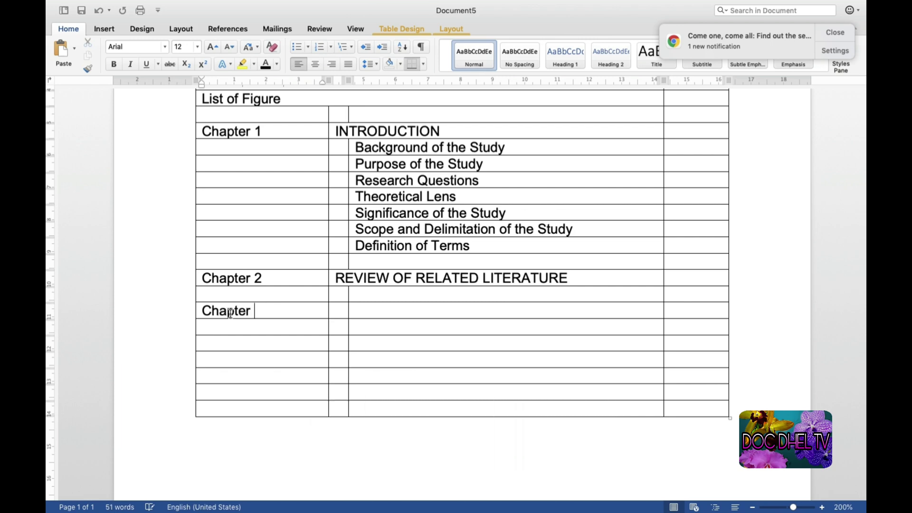
pyautogui.write('3')
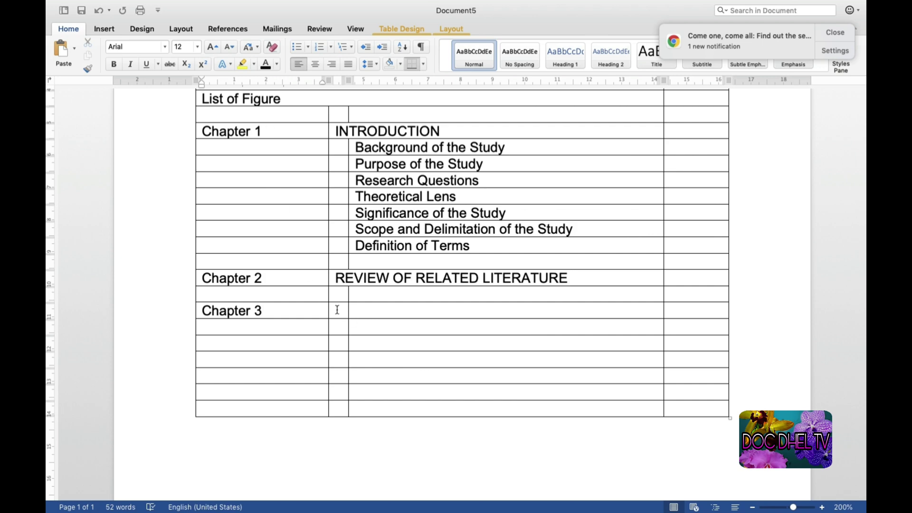
# - Merge the second and third cells of the "Chapter 3" row and enter "METHODOLOGY" in the merged cell
pyautogui.moveTo(335, 311); pyautogui.dragTo(386, 308)
pyautogui.click(411, 311)
pyautogui.moveTo(339, 312); pyautogui.dragTo(357, 312)
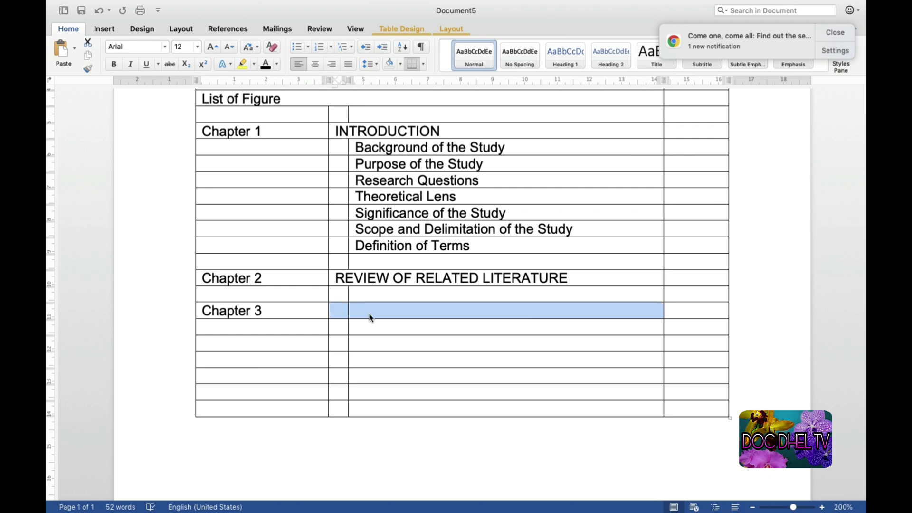
pyautogui.rightClick(370, 314)
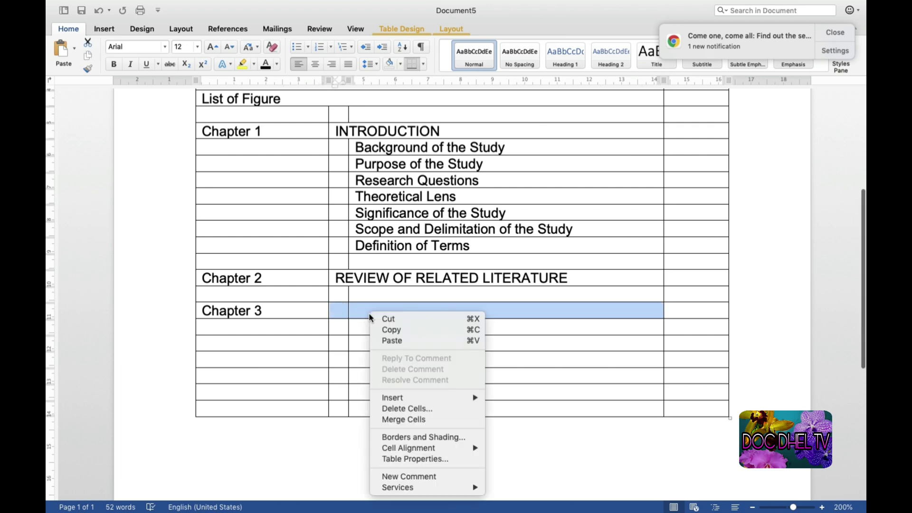
pyautogui.click(393, 419)
pyautogui.click(344, 311)
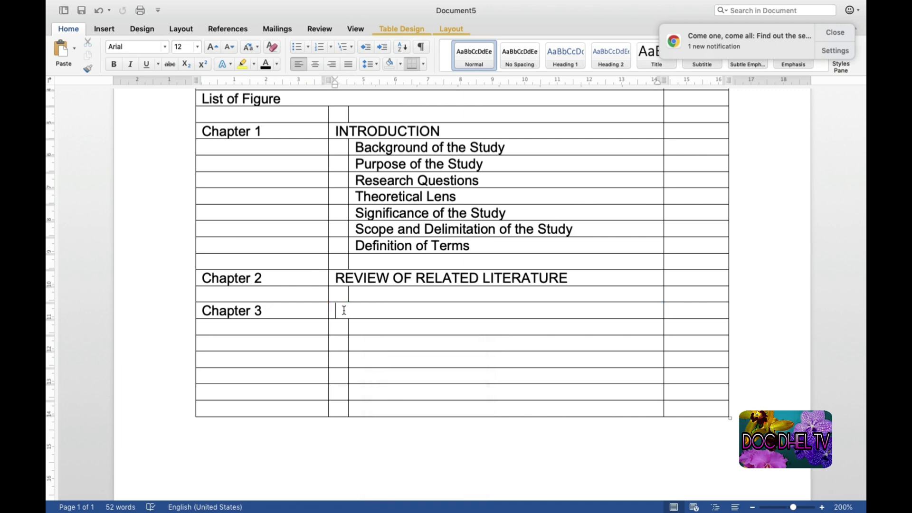
pyautogui.write('METHODOLOGY')
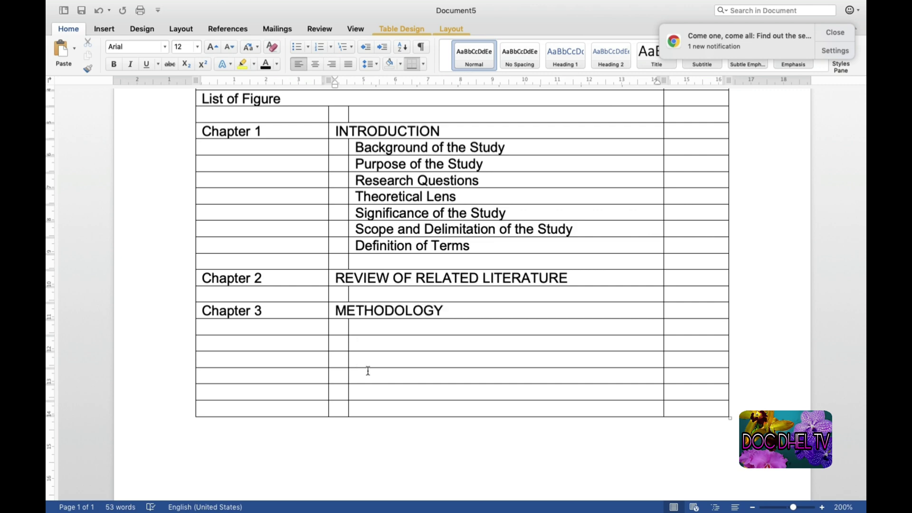
# - Add three blank rows at the end of the table
pyautogui.click(695, 408)
pyautogui.press('Tab')
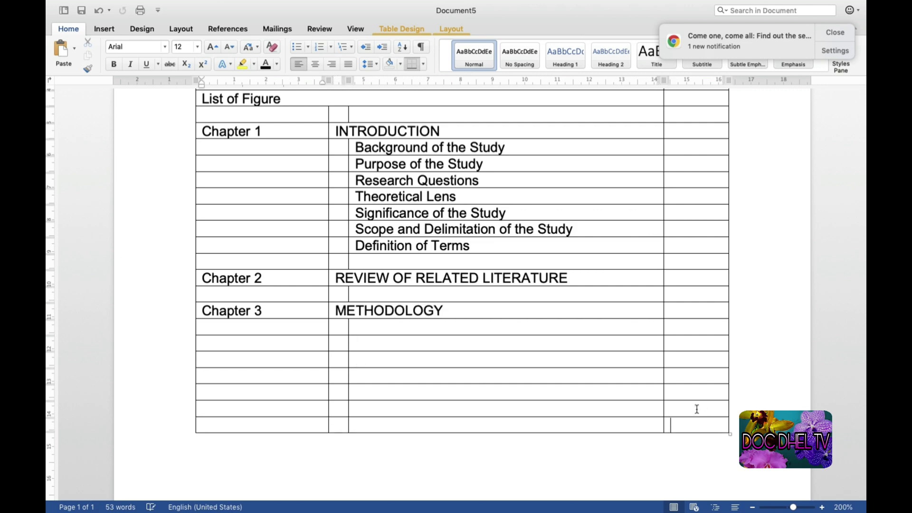
pyautogui.press('Tab')
pyautogui.press('Tab')
pyautogui.press('Tab')
pyautogui.press('Tab')
pyautogui.press('Tab')
pyautogui.press('Tab')
pyautogui.press('Tab')
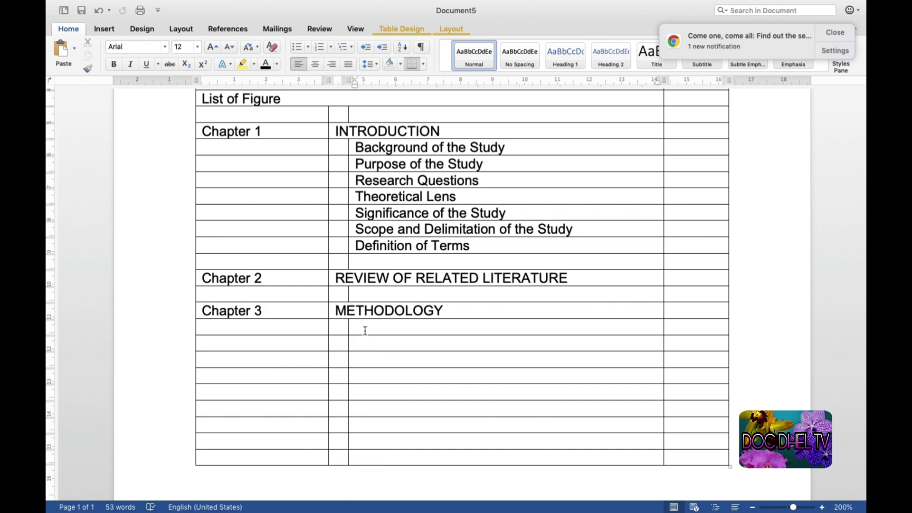
# - Enter "Research Design" and "Research Locale" in the third column of the two rows below "METHODOLOGY"
pyautogui.click(365, 330)
pyautogui.write('Researc')
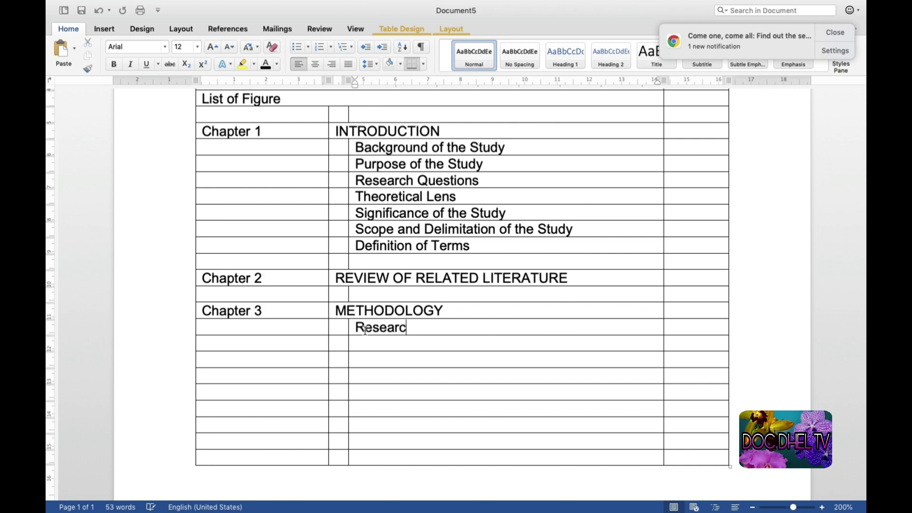
pyautogui.write('h Design')
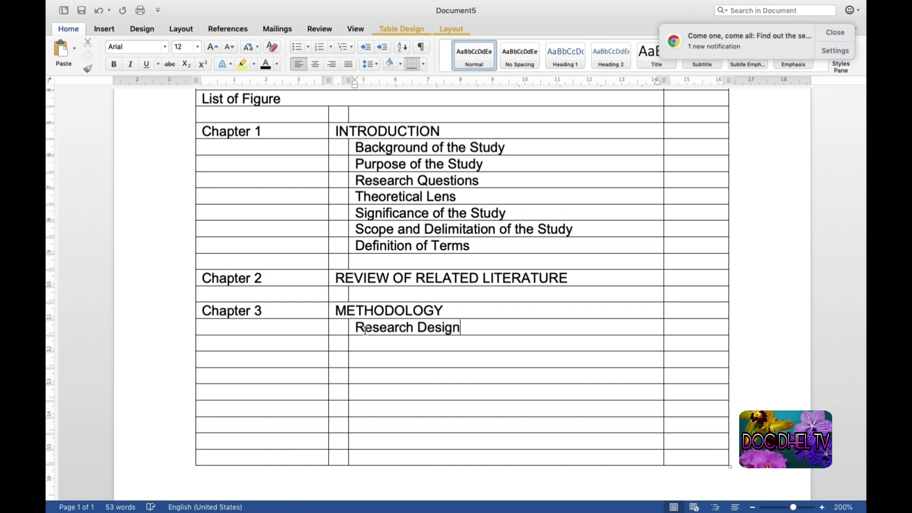
pyautogui.write('Research Locale')
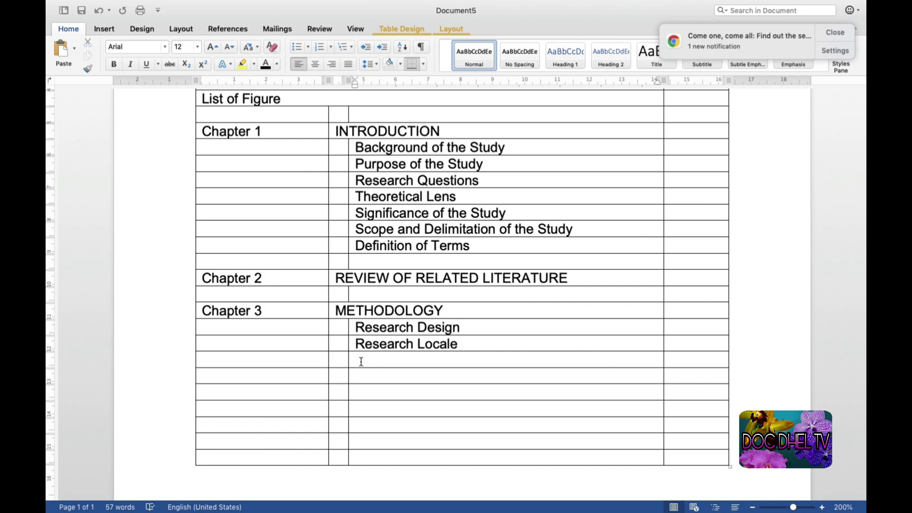
# - Enter "Role of the Researcher(s)" and "Research Instrument" in the third column of the two rows below "Research Locale"
pyautogui.write('Role of the')
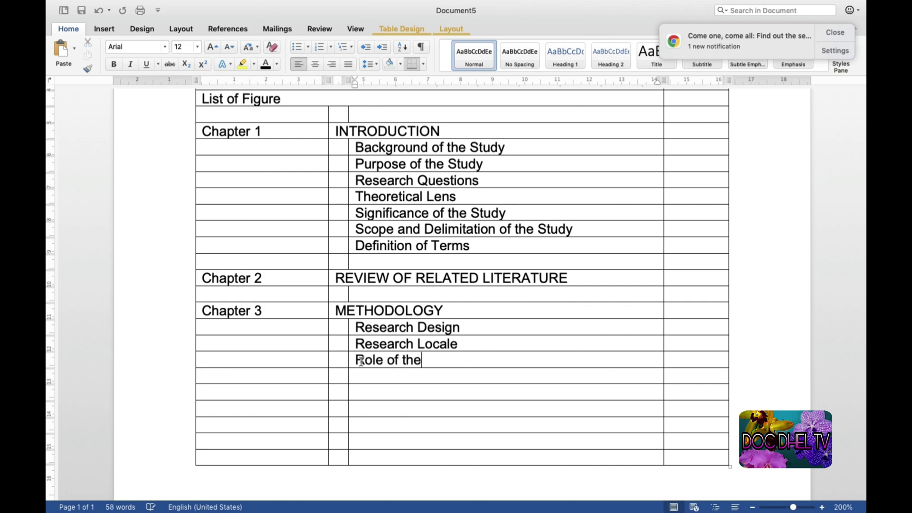
pyautogui.write(' Researc')
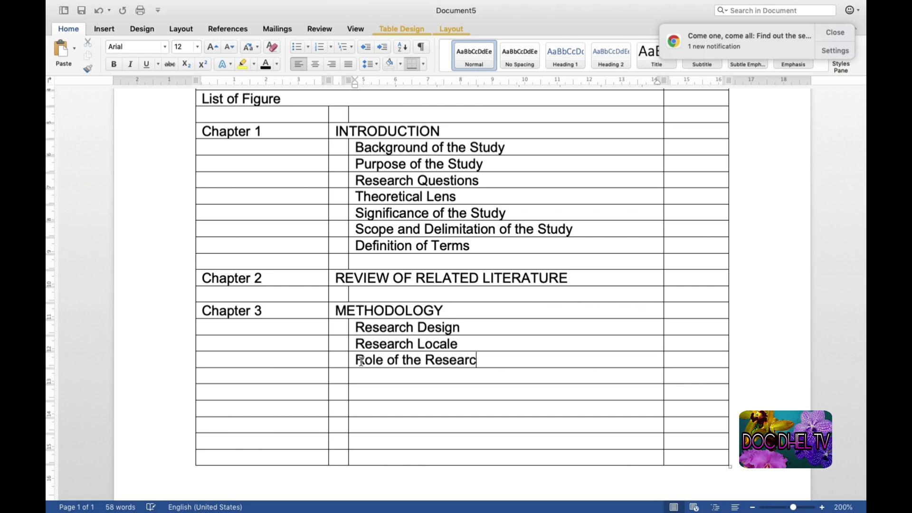
pyautogui.write('her')
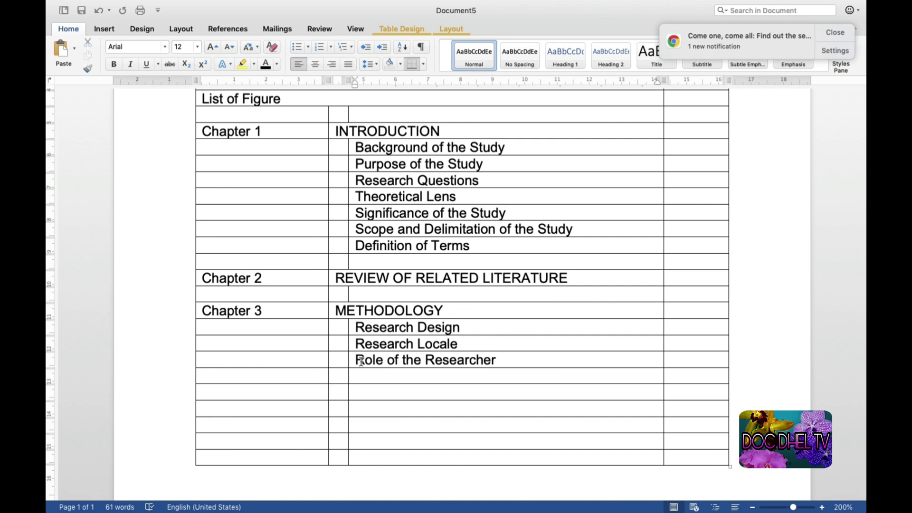
pyautogui.write('(s)')
pyautogui.click(380, 376)
pyautogui.write('Resea')
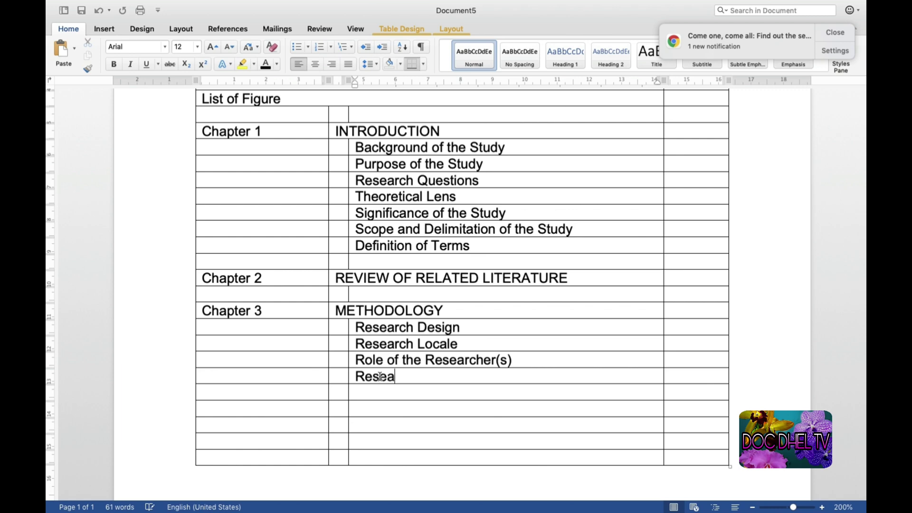
pyautogui.write('rch I')
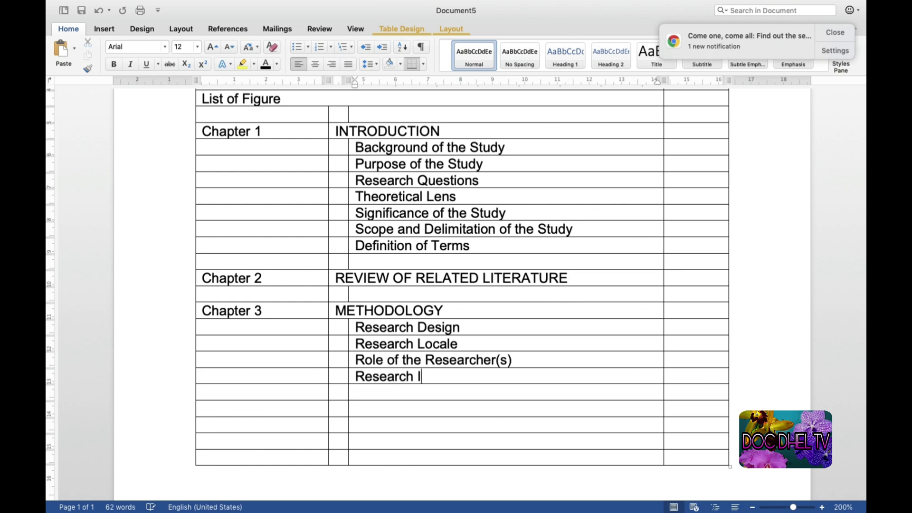
pyautogui.write('nstrument')
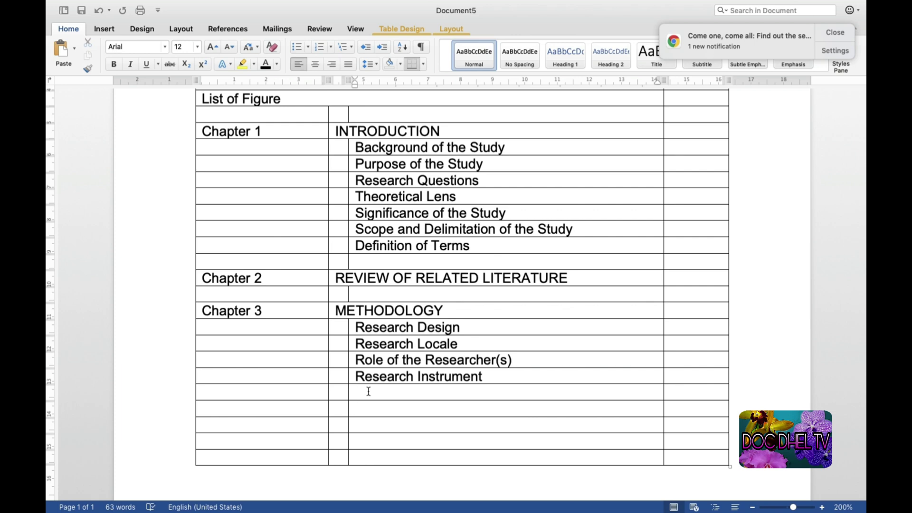
# - Enter "Collection of Data", "Data Analysis" and "Ethical Considerations" in the third column of the three rows below "Research Instrument"
pyautogui.click(368, 391)
pyautogui.write('Collectio')
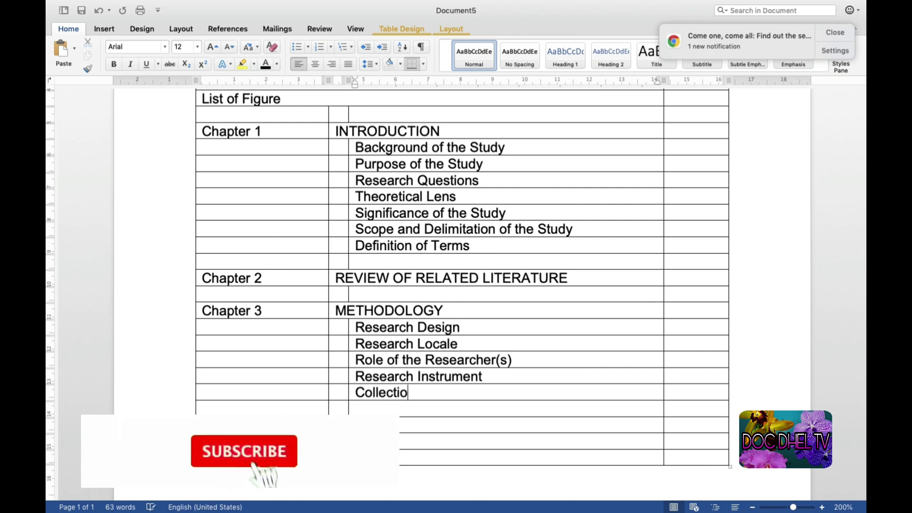
pyautogui.write('n of Da')
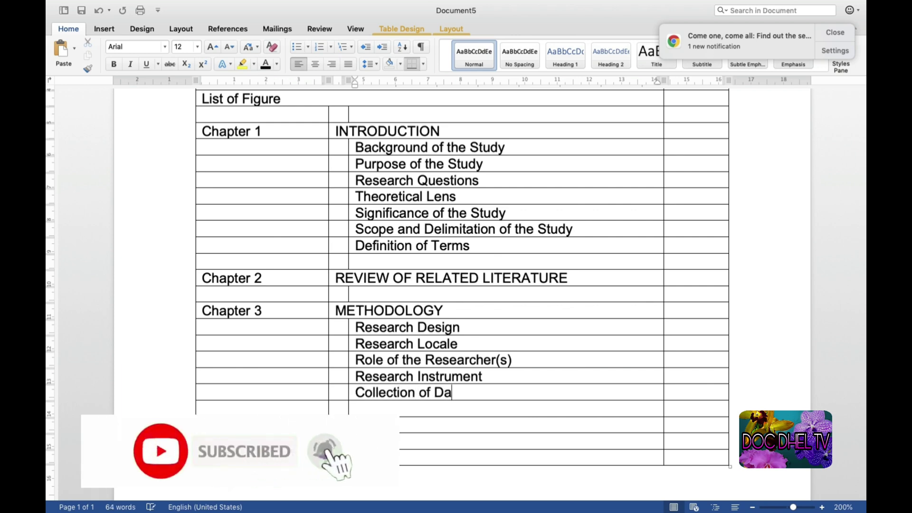
pyautogui.write('ta')
pyautogui.scroll(-3, 370, 390)
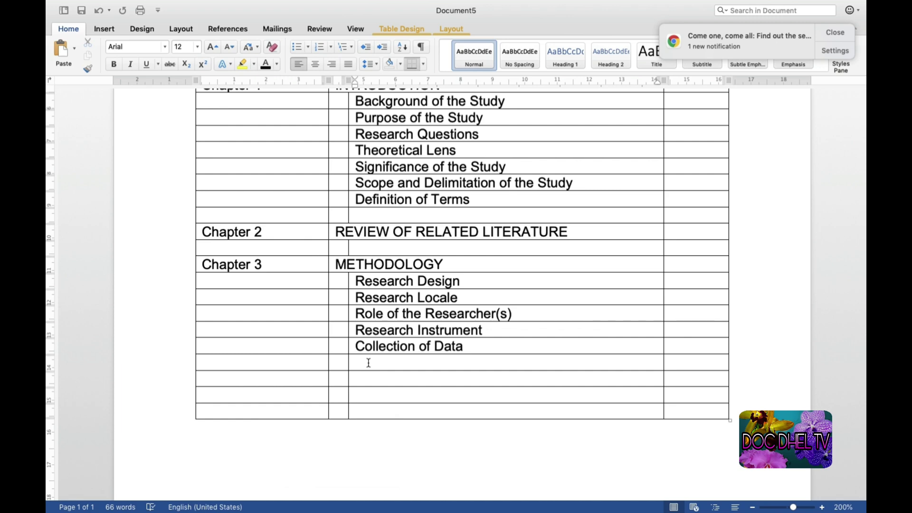
pyautogui.write('Data Analysis')
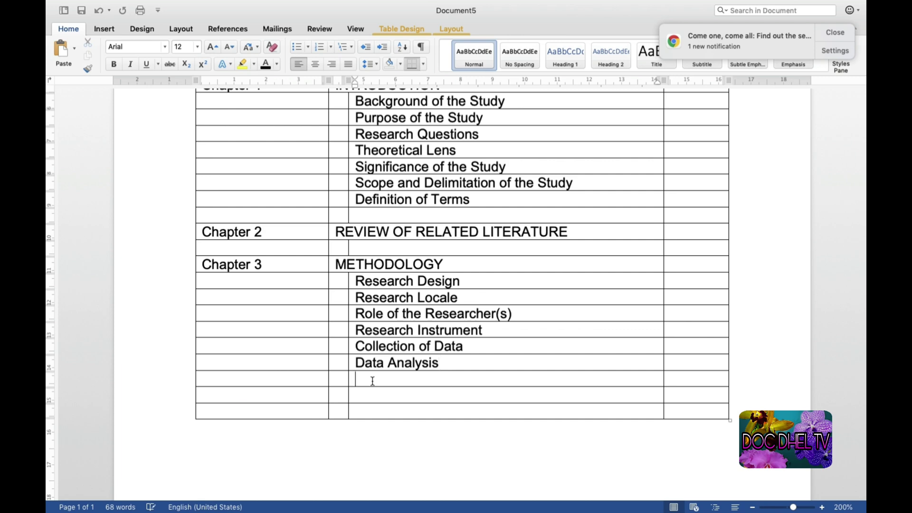
pyautogui.write('Ethical Consider')
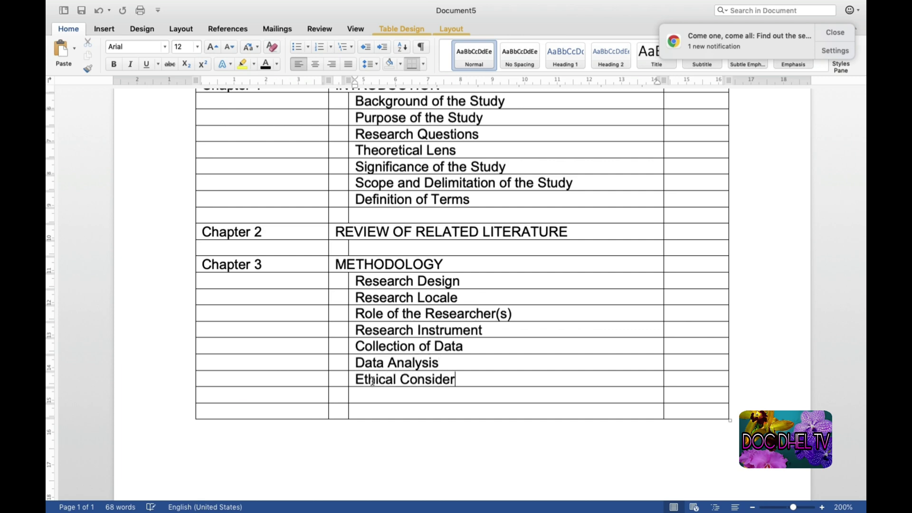
pyautogui.write('ations')
# - Add four more blank rows at the end of the table, below the "Ethical Considerations" entry
pyautogui.scroll(2, 372, 380)
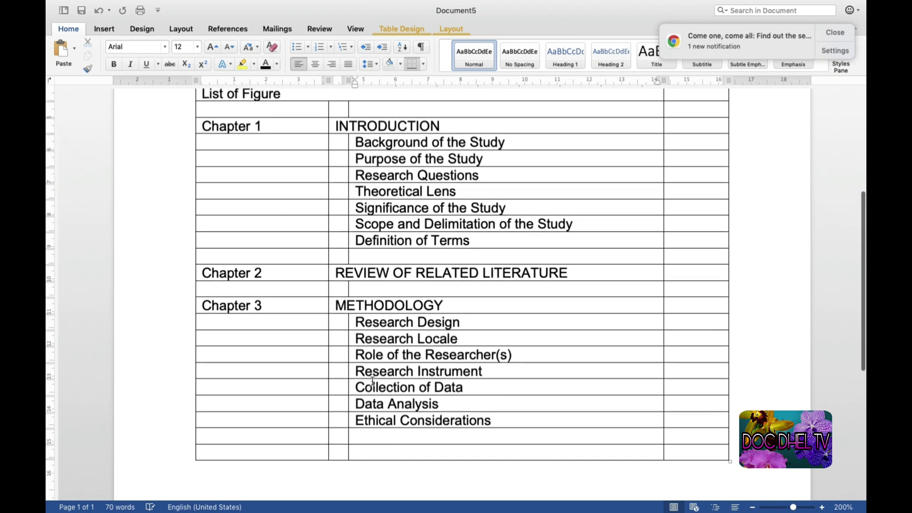
pyautogui.scroll(2, 372, 380)
pyautogui.scroll(-3, 372, 380)
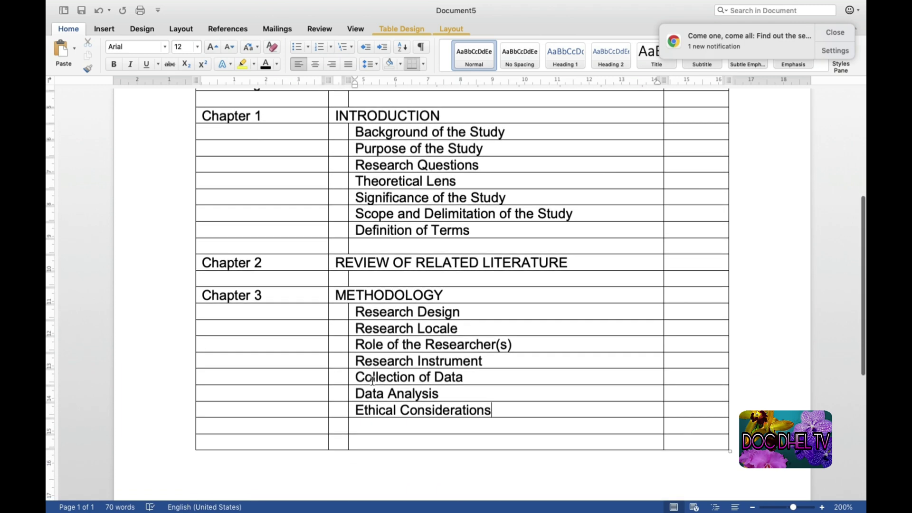
pyautogui.scroll(-3, 372, 380)
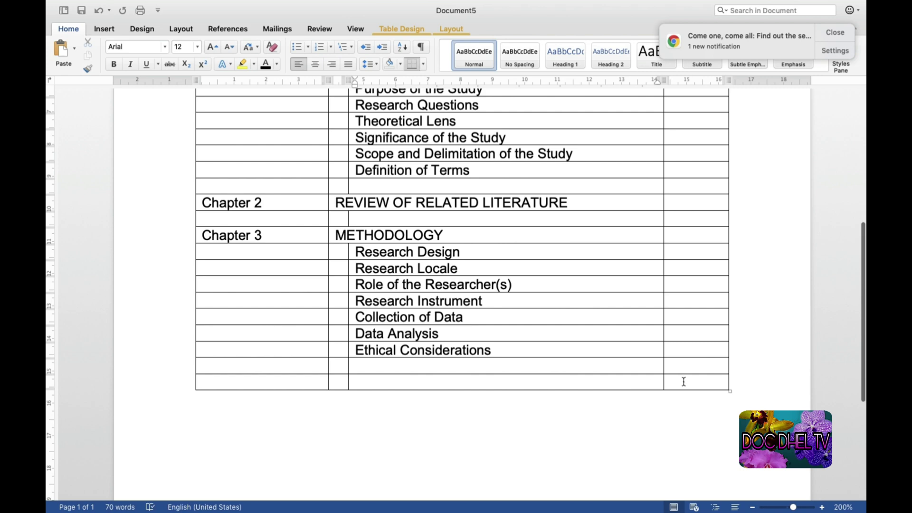
pyautogui.click(683, 382)
pyautogui.press('Tab')
pyautogui.press('Tab')
pyautogui.press('Tab')
pyautogui.press('Tab')
pyautogui.press('Tab')
pyautogui.press('Tab')
pyautogui.press('Tab')
pyautogui.press('Tab')
pyautogui.press('Tab')
pyautogui.press('Tab')
pyautogui.press('Tab')
pyautogui.press('Tab')
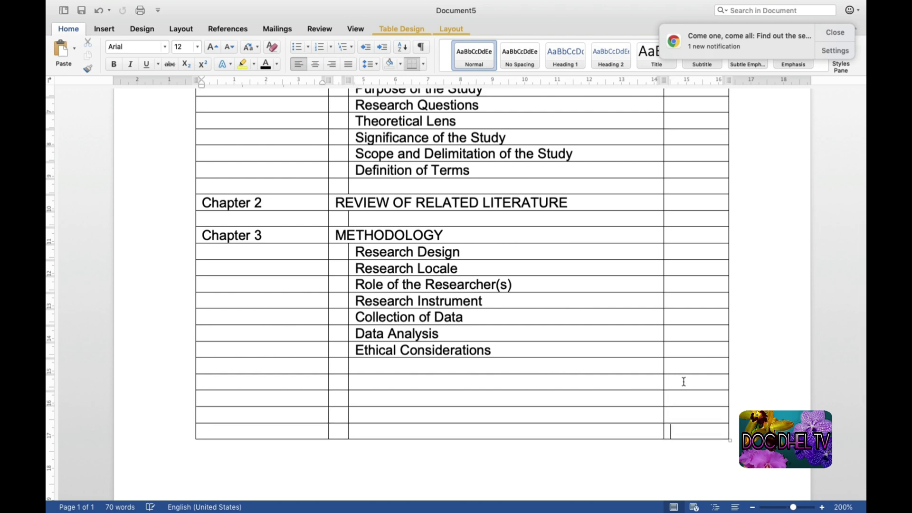
pyautogui.press('Tab')
pyautogui.press('Tab')
pyautogui.press('Tab')
pyautogui.press('Tab')
# - Leaving one blank row below "Ethical Considerations", merge the second and third cells of the following row and enter "REFERENCES"
pyautogui.scroll(5, 683, 382)
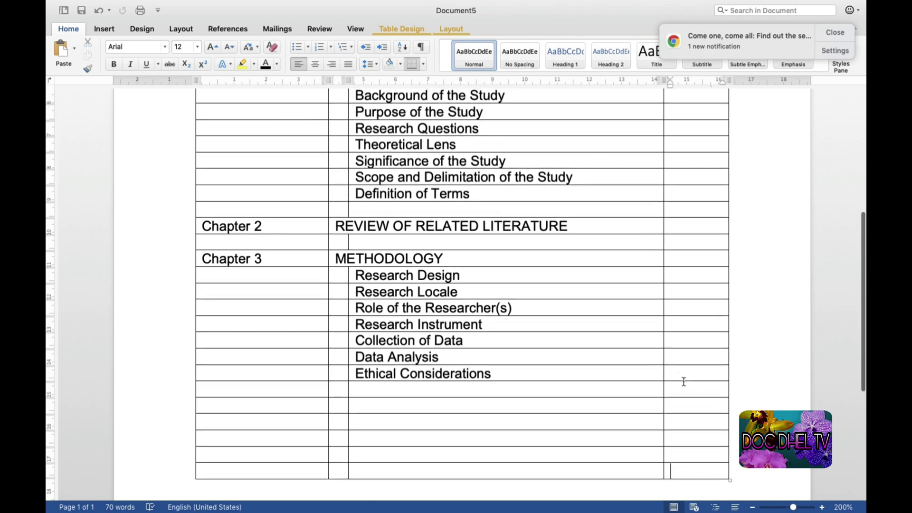
pyautogui.scroll(-5, 684, 381)
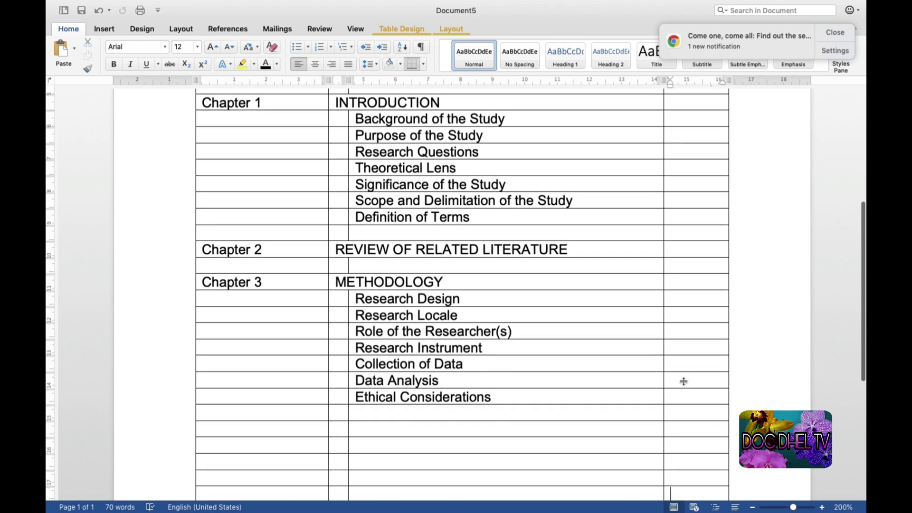
pyautogui.click(400, 378)
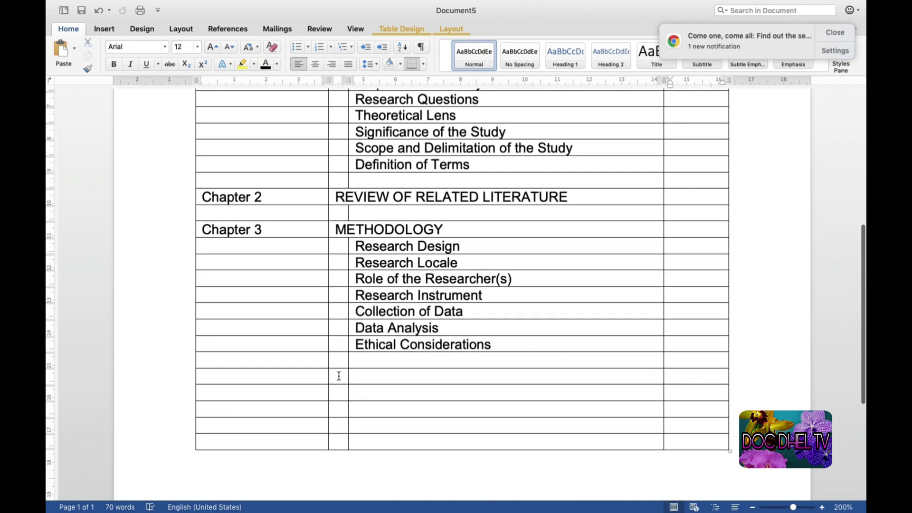
pyautogui.moveTo(341, 377); pyautogui.dragTo(386, 377)
pyautogui.rightClick(387, 377)
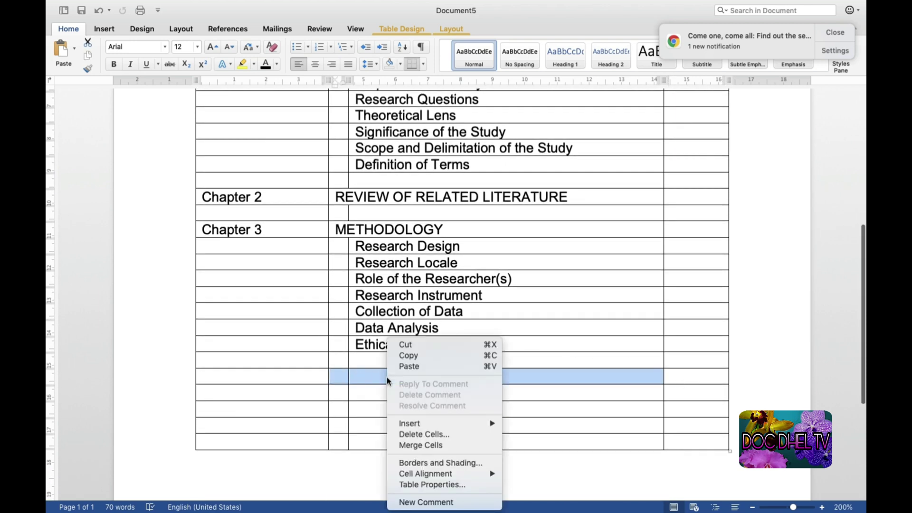
pyautogui.click(423, 445)
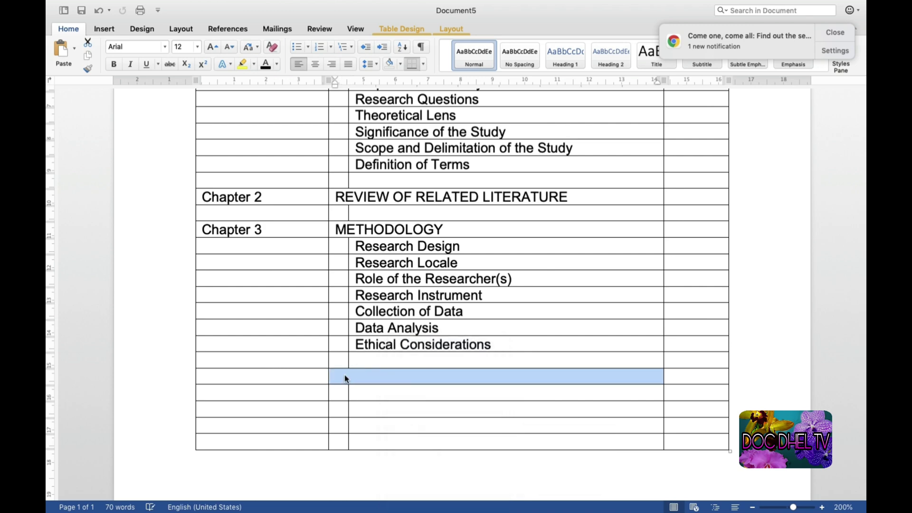
pyautogui.click(345, 376)
pyautogui.write('REFEREN')
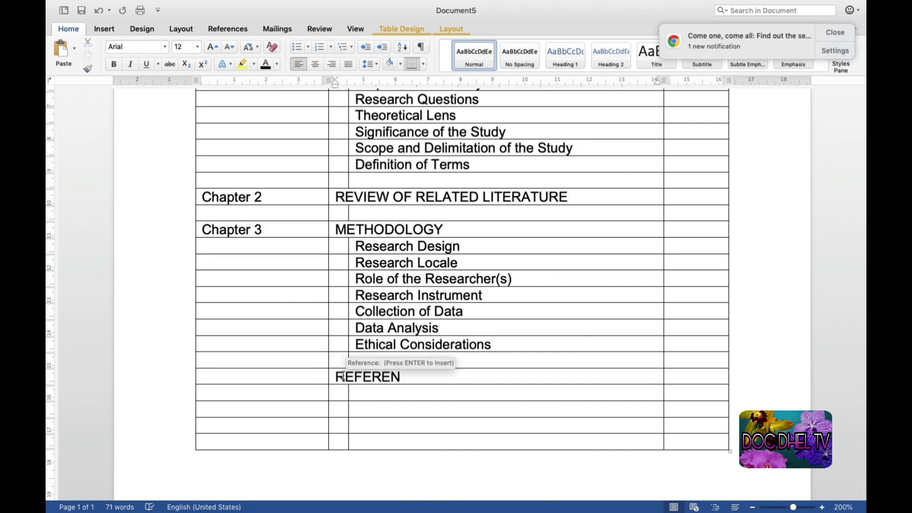
pyautogui.write('CES')
# - Merge the second and third cells of the row below "REFERENCES" and enter "APPENDICES" in the merged cell
pyautogui.click(338, 393)
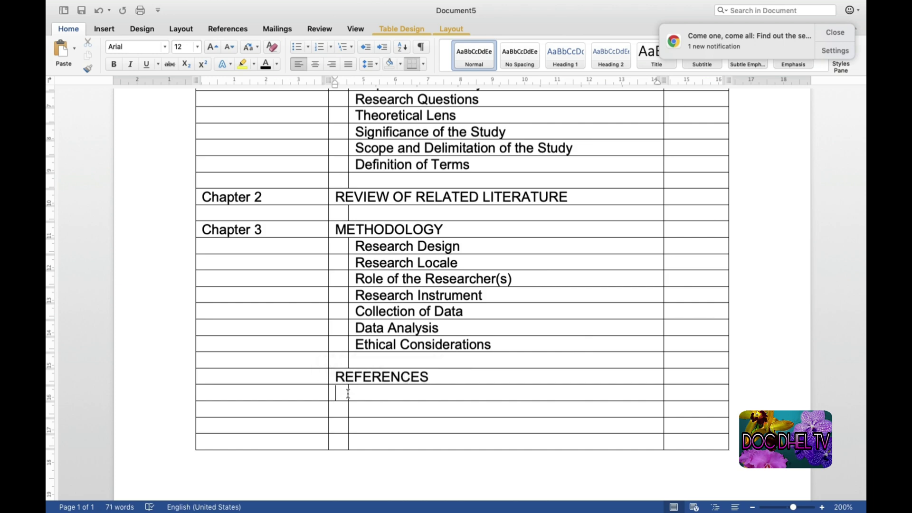
pyautogui.moveTo(348, 393); pyautogui.dragTo(369, 394)
pyautogui.rightClick(369, 395)
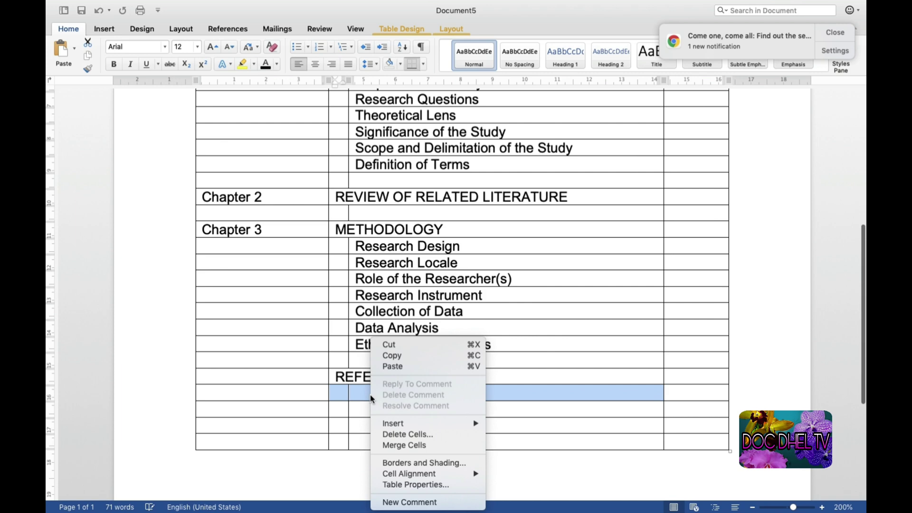
pyautogui.click(402, 446)
pyautogui.write('A')
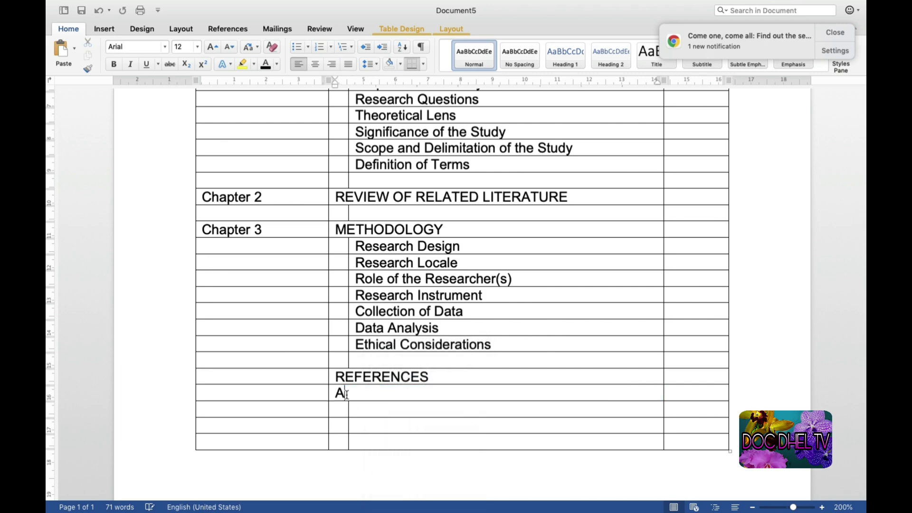
pyautogui.write('PPENDICES')
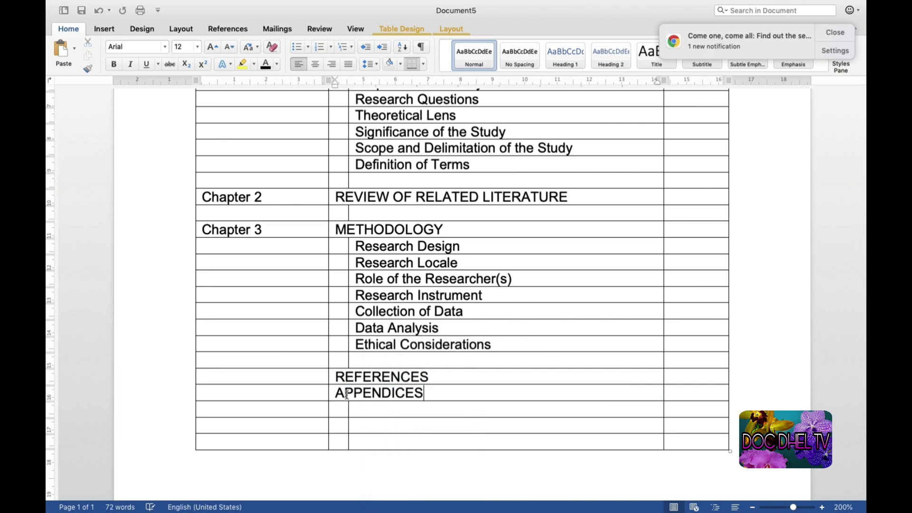
# - Merge the second and third cells of the row below "APPENDICES" and enter "CURRICULUM VITAE" in the merged cell
pyautogui.moveTo(338, 408); pyautogui.dragTo(373, 410)
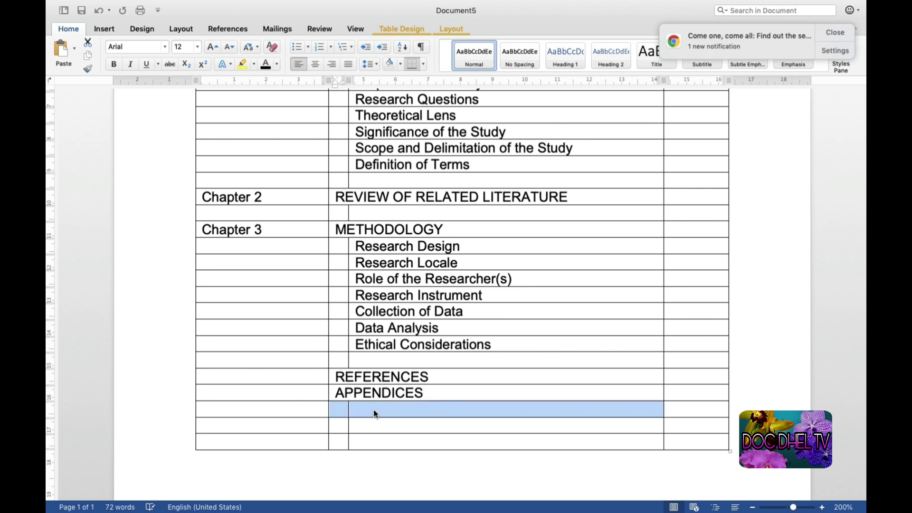
pyautogui.rightClick(373, 409)
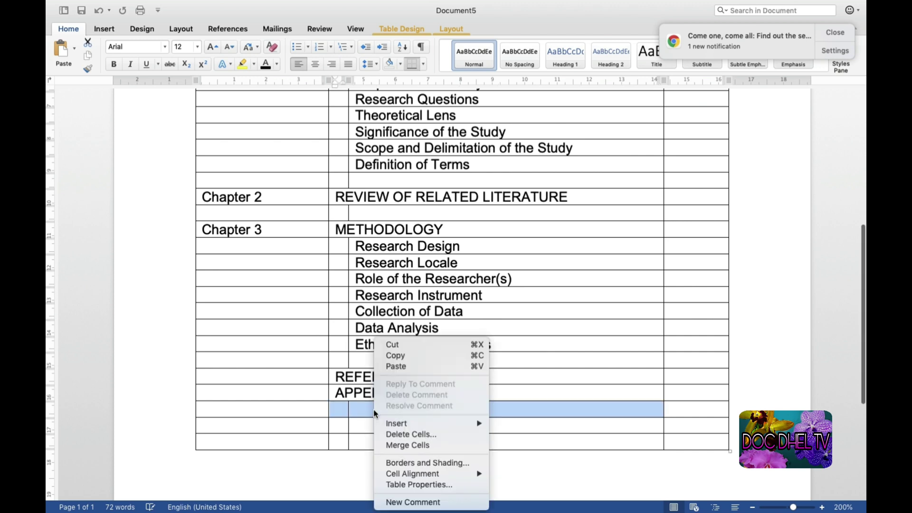
pyautogui.click(409, 446)
pyautogui.write('RR')
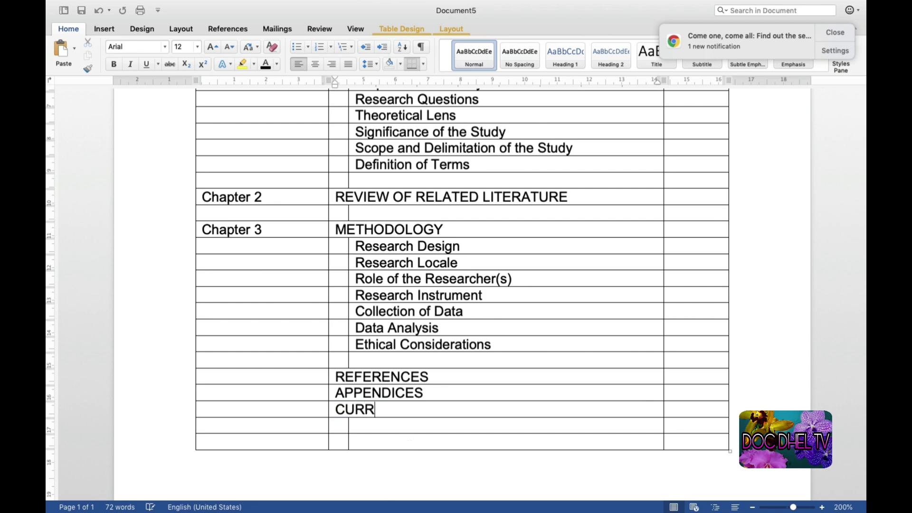
pyautogui.write('ICULUM ')
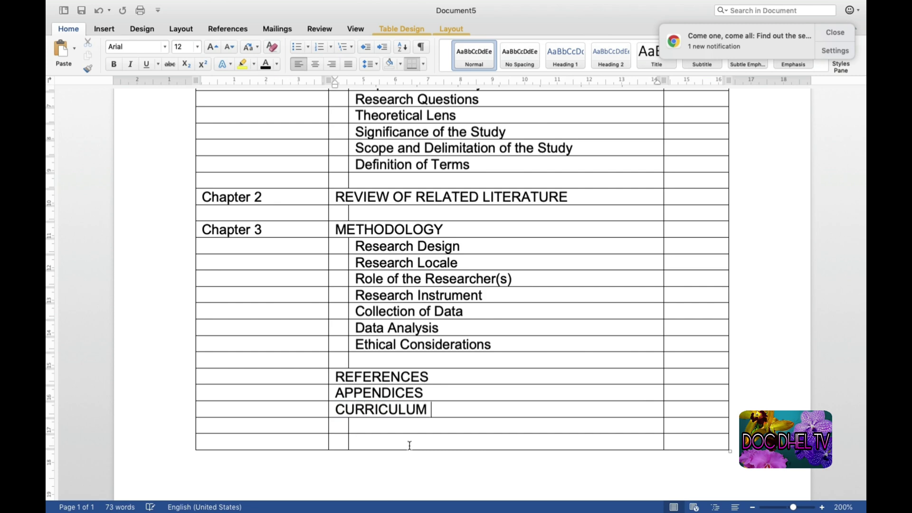
pyautogui.write('VITAE')
# - Zoom out to 160% and review the table from the back-matter titles up to the page heading
pyautogui.scroll(3, 427, 361)
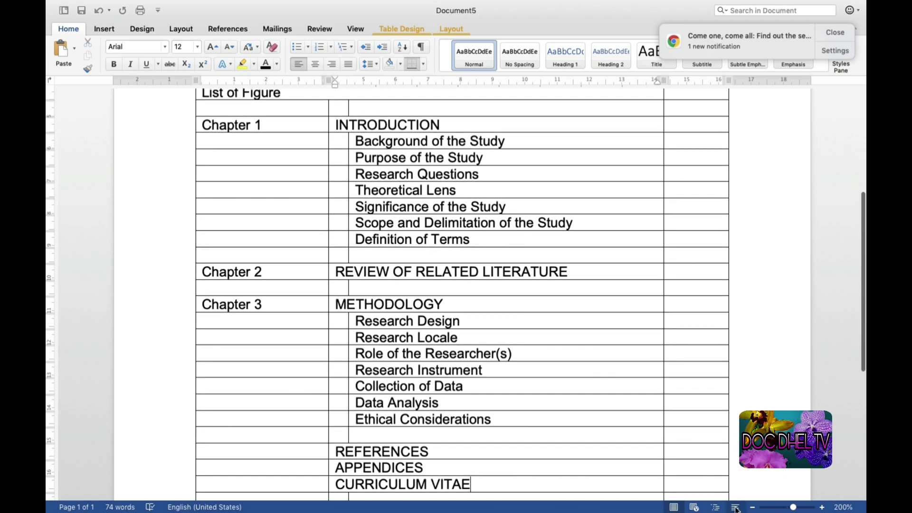
pyautogui.click(751, 508)
pyautogui.click(751, 507)
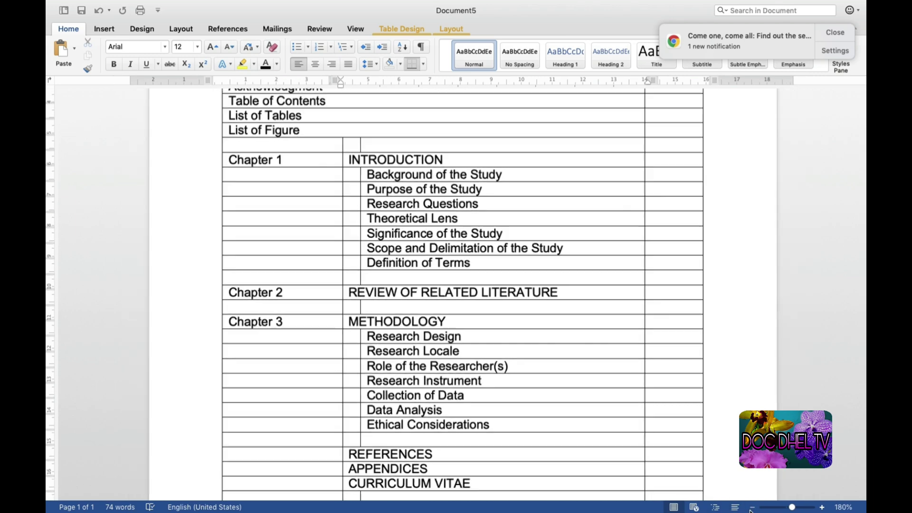
pyautogui.click(751, 507)
pyautogui.click(751, 507)
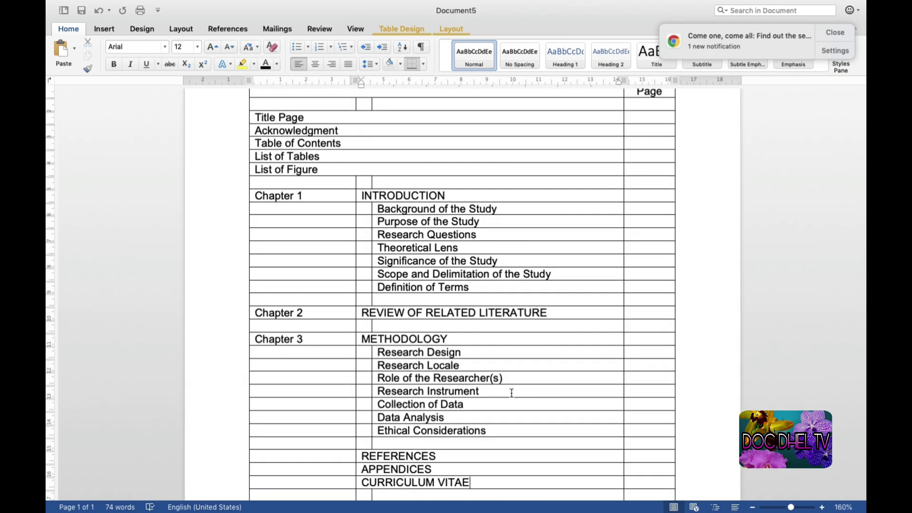
pyautogui.scroll(-3, 508, 393)
pyautogui.scroll(1, 512, 393)
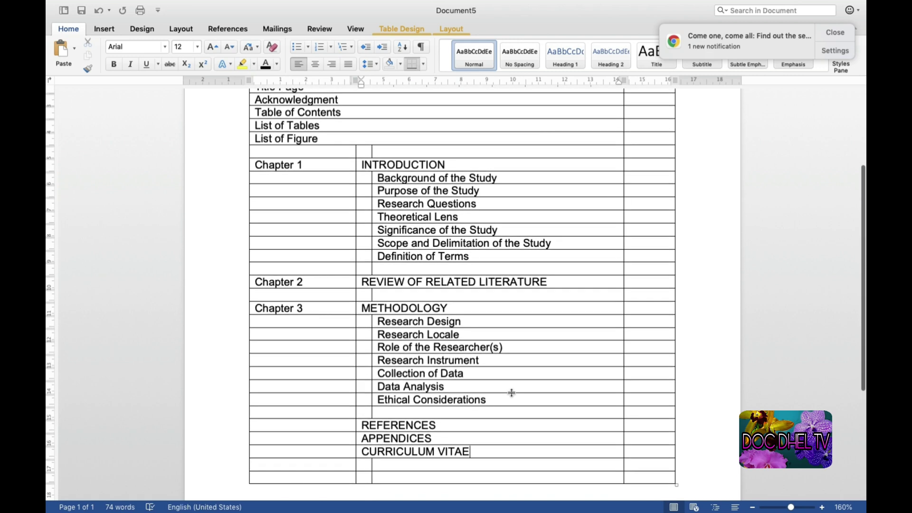
pyautogui.scroll(2, 511, 392)
pyautogui.scroll(1, 512, 392)
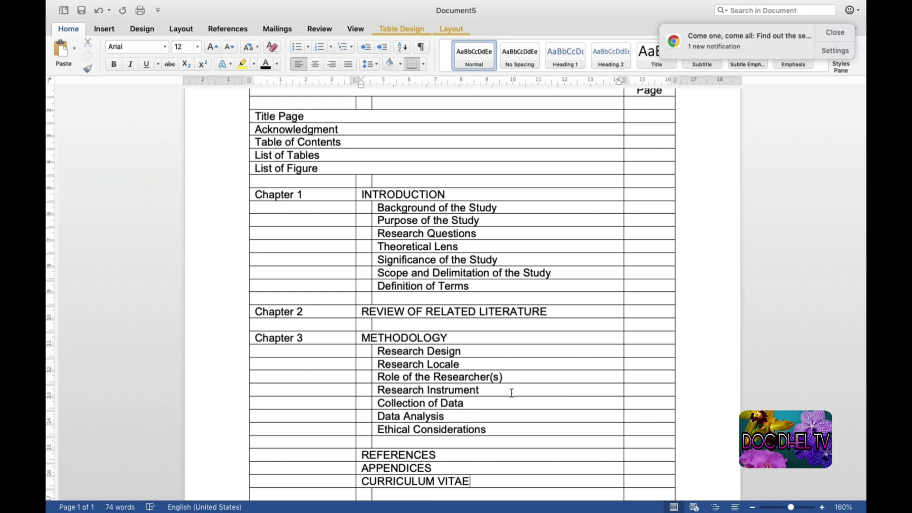
pyautogui.scroll(1, 389, 233)
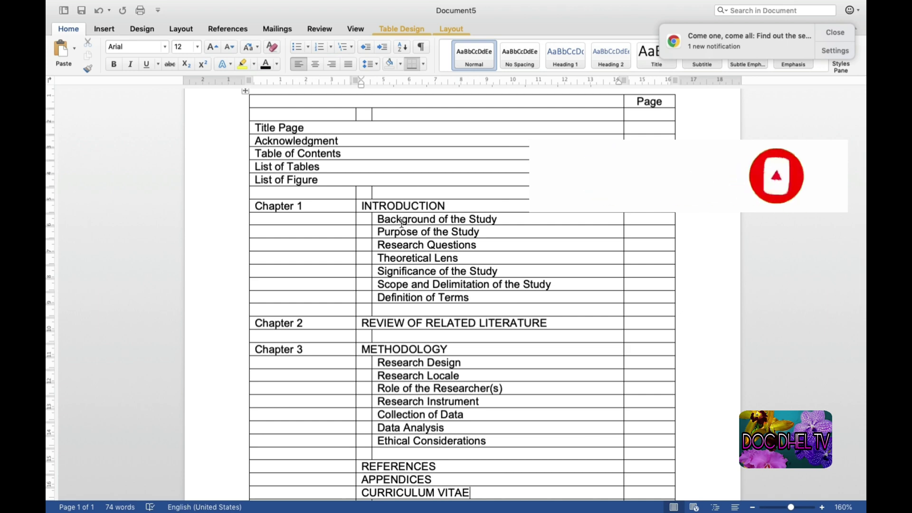
pyautogui.scroll(3, 326, 165)
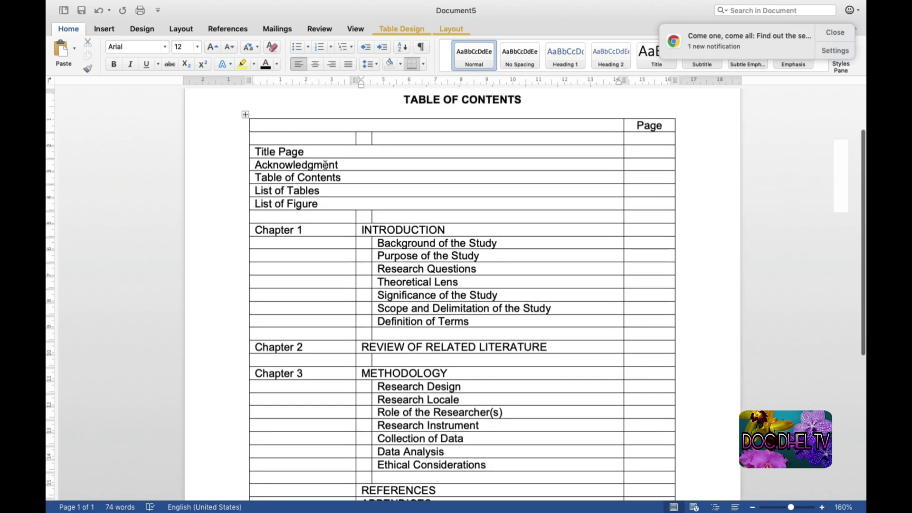
pyautogui.scroll(-1, 325, 165)
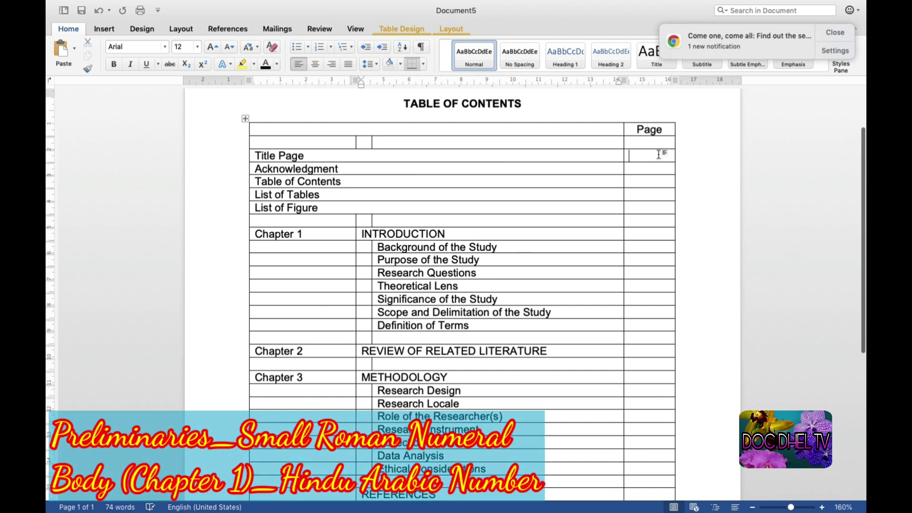
# - Center the cells of the Page column from the "Title Page" row down to the last row
pyautogui.moveTo(659, 152); pyautogui.dragTo(654, 401)
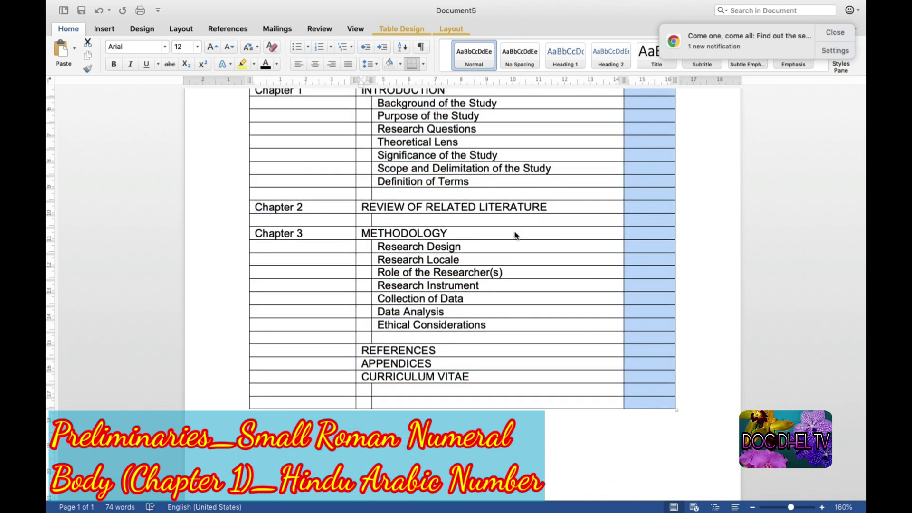
pyautogui.click(331, 64)
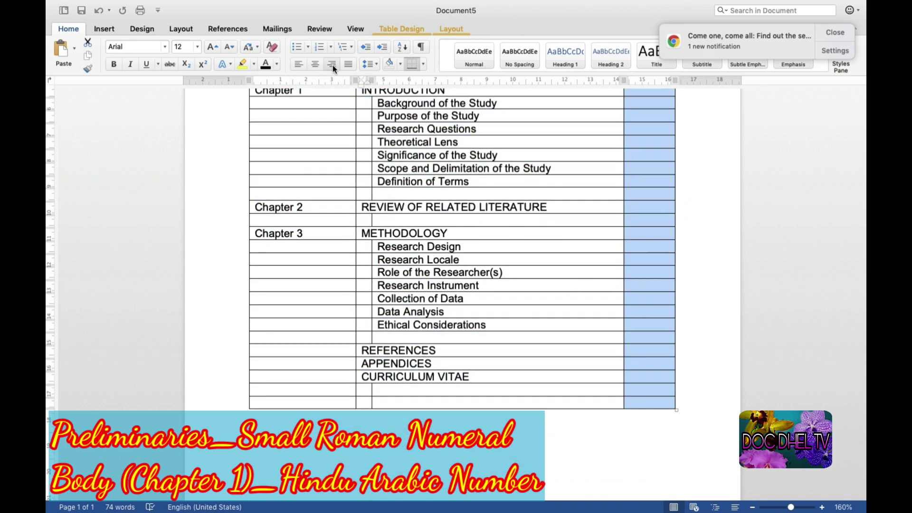
pyautogui.scroll(5, 410, 110)
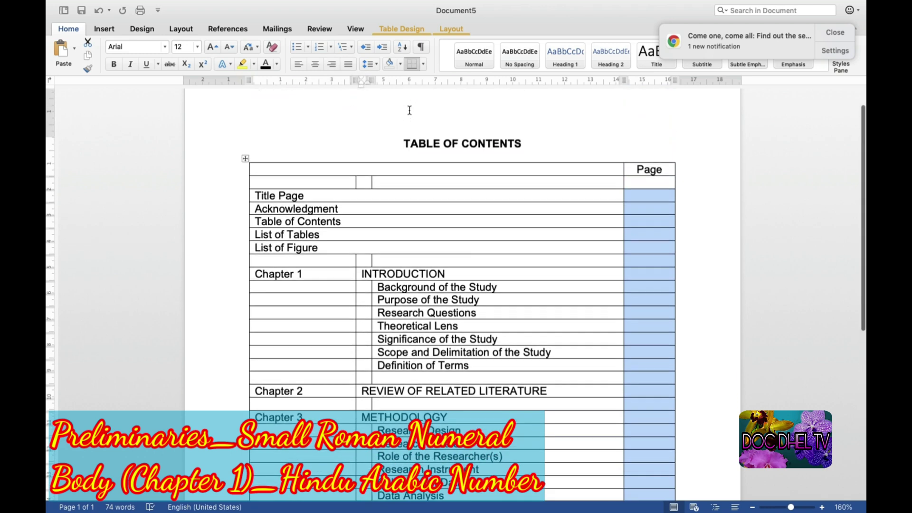
# - Number the front-matter rows from "Title Page" to "List of Figure" in the Page column as i, ii, iii, iv and v
pyautogui.click(647, 197)
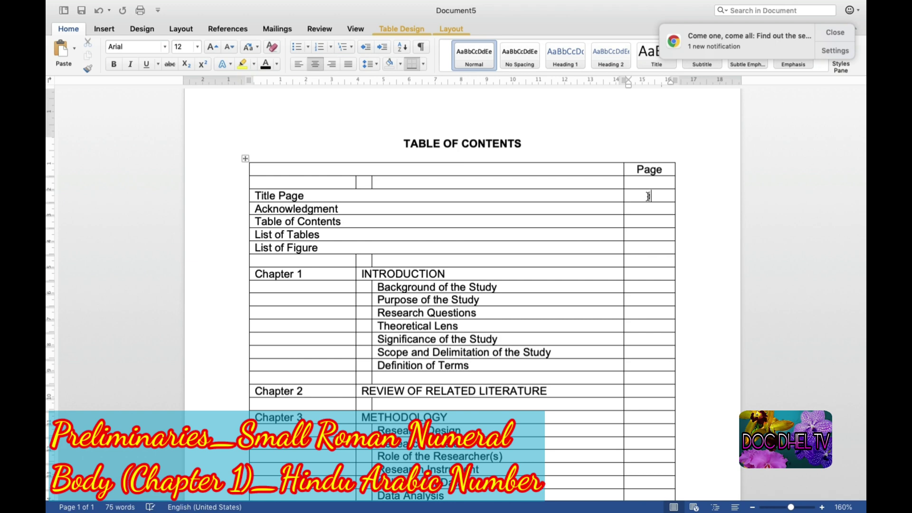
pyautogui.write('i')
pyautogui.click(650, 235)
pyautogui.write('iv')
# - Enter page 1 for "INTRODUCTION", 1 for "Background of the Study" and 3 for "Purpose of the Study"
pyautogui.click(648, 274)
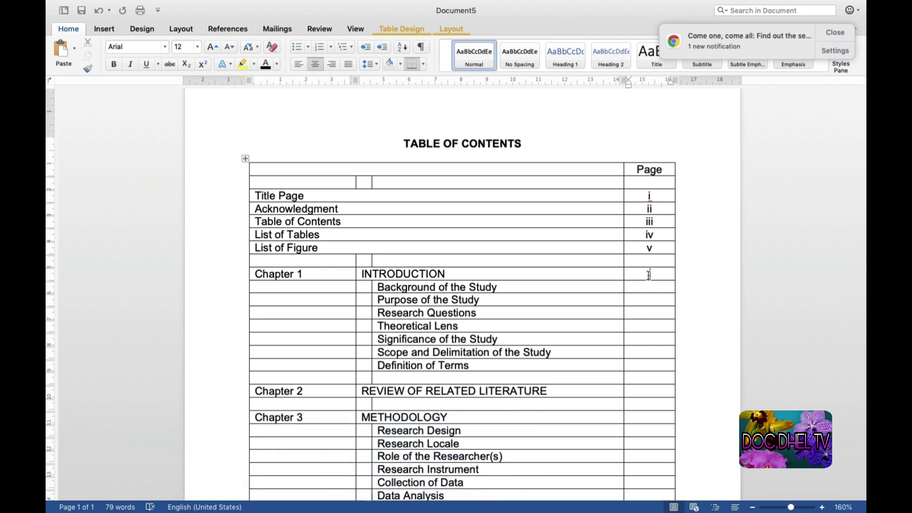
pyautogui.write('1')
pyautogui.click(647, 287)
pyautogui.write('1')
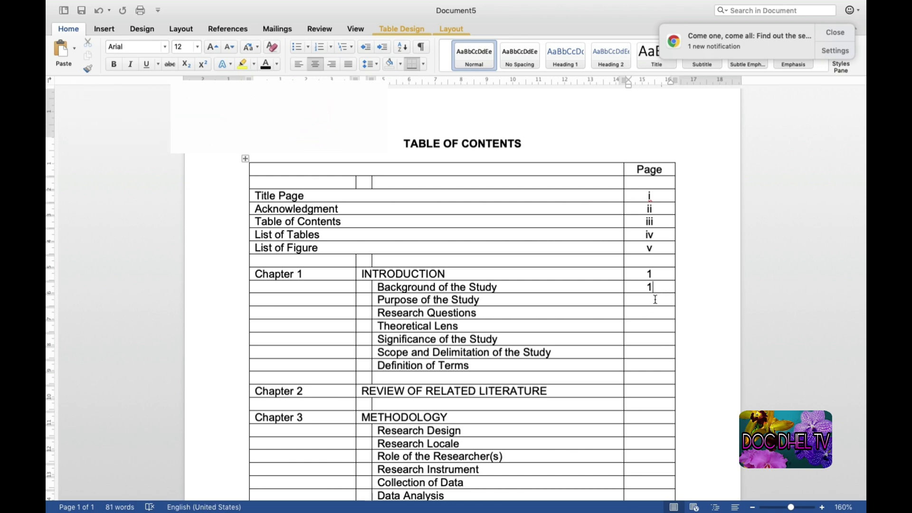
pyautogui.click(654, 300)
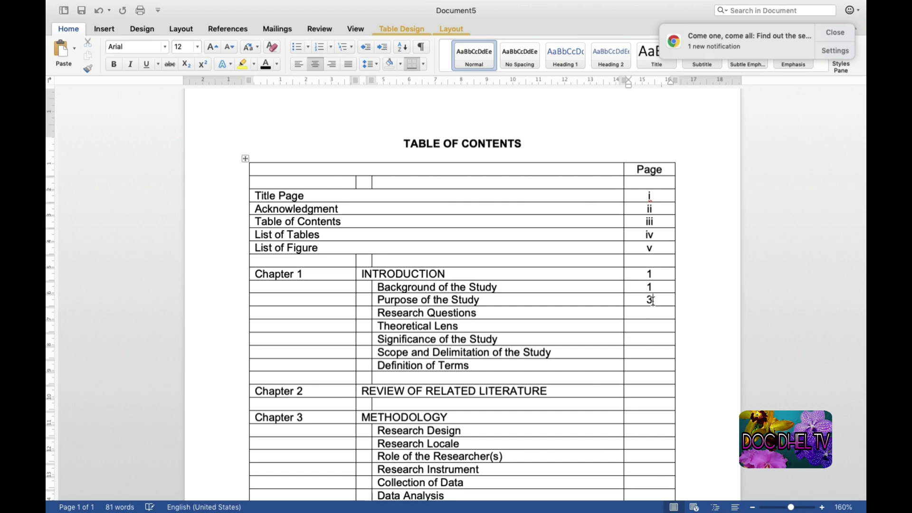
# - Enter pages 6, 7, 9, 11 and 12 for the Chapter 1 rows from "Research Questions" to "Definition of Terms"
pyautogui.click(650, 314)
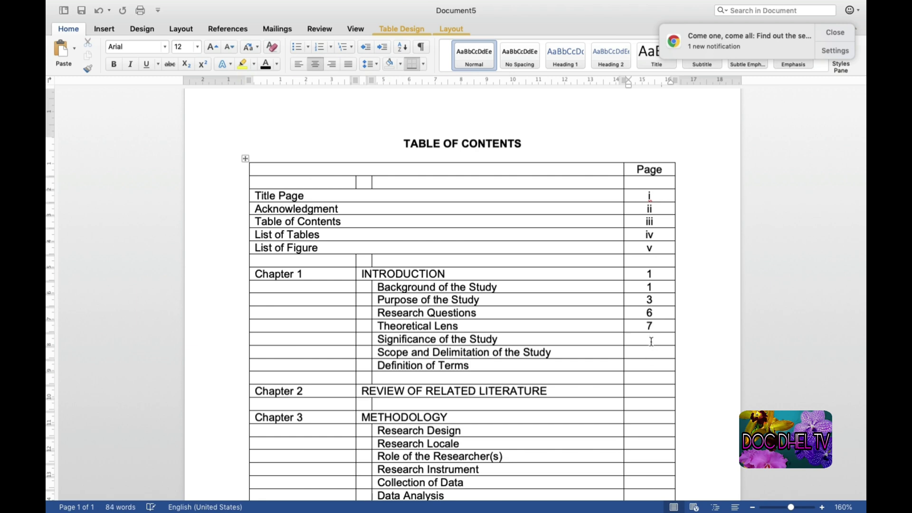
pyautogui.write('9')
pyautogui.click(650, 354)
pyautogui.write('11')
pyautogui.write('12')
# - Enter page 14 for "REVIEW OF RELATED LITERATURE" and page 25 for "METHODOLOGY" in the Page column
pyautogui.scroll(-2, 649, 379)
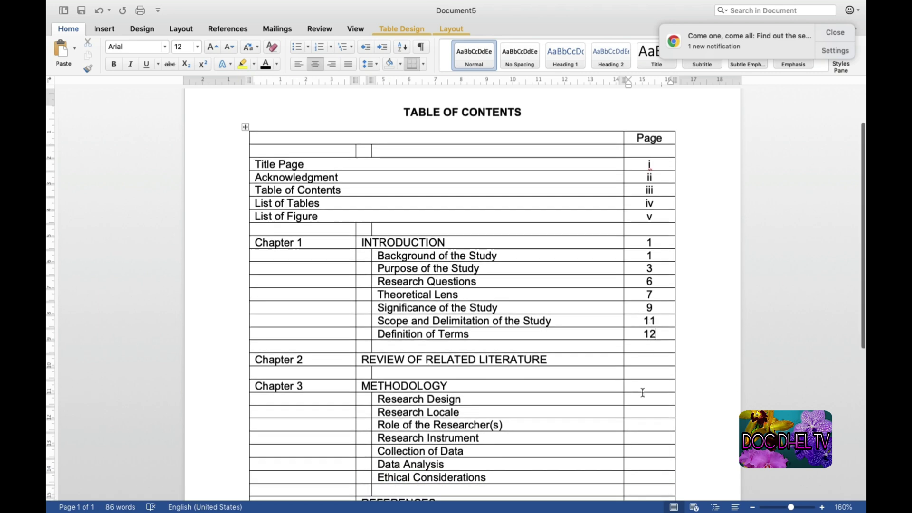
pyautogui.click(651, 361)
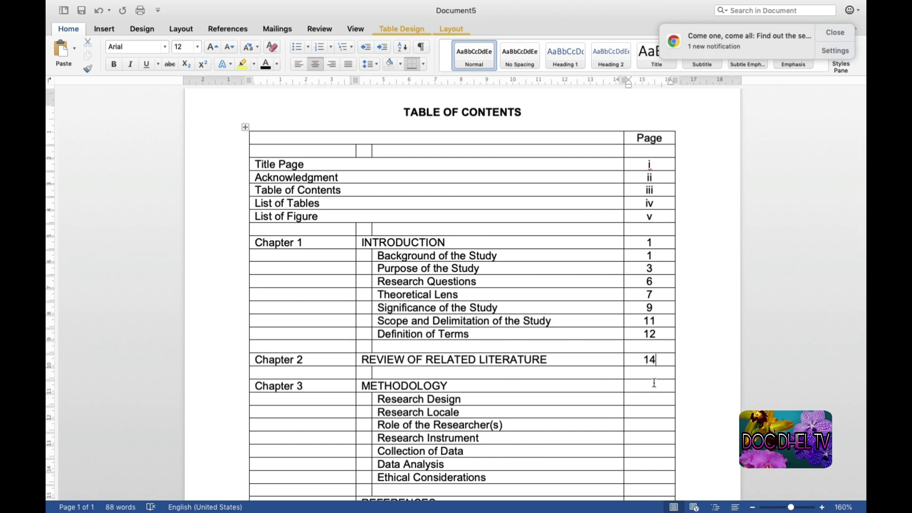
pyautogui.scroll(-3, 654, 383)
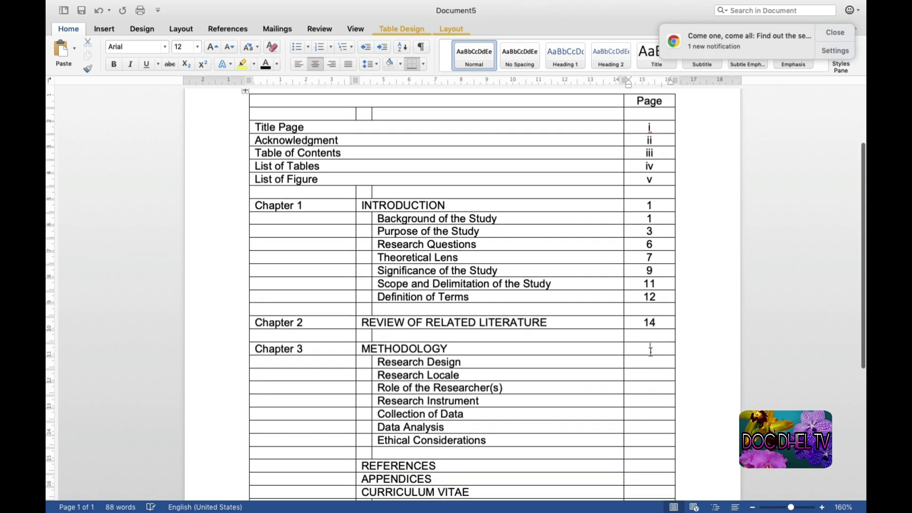
pyautogui.click(651, 350)
pyautogui.write('2')
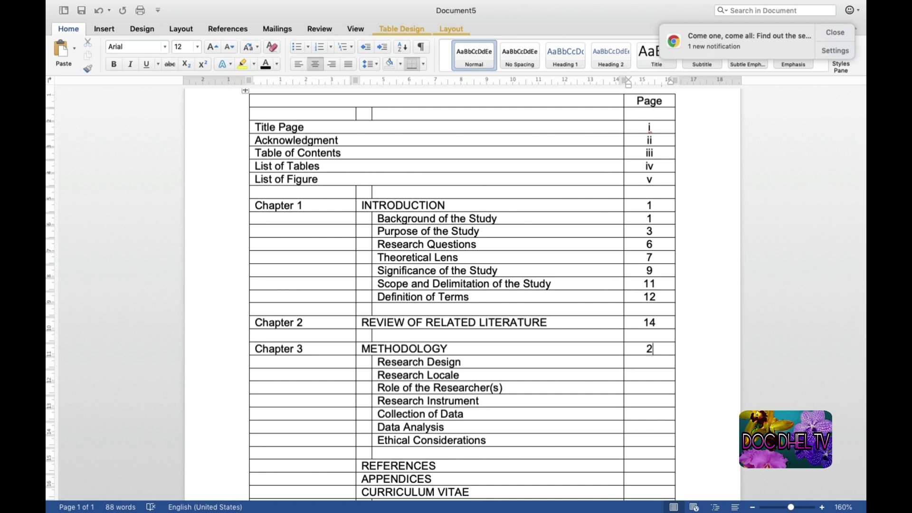
pyautogui.write('5')
# - Enter page 25 for "Research Design", 26 for "Research Locale" and 27 for "Role of the Researcher(s)"
pyautogui.click(649, 365)
pyautogui.write('25')
pyautogui.click(649, 375)
pyautogui.write('26')
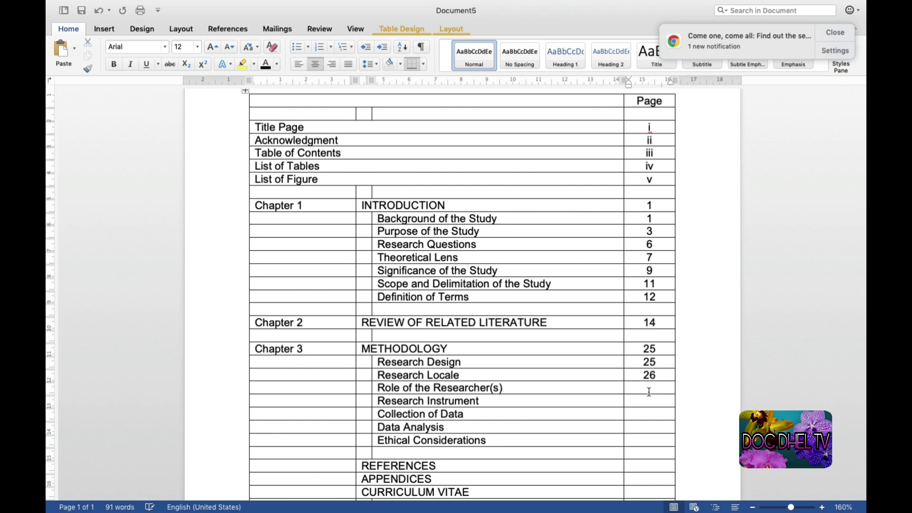
pyautogui.click(650, 388)
pyautogui.write('27')
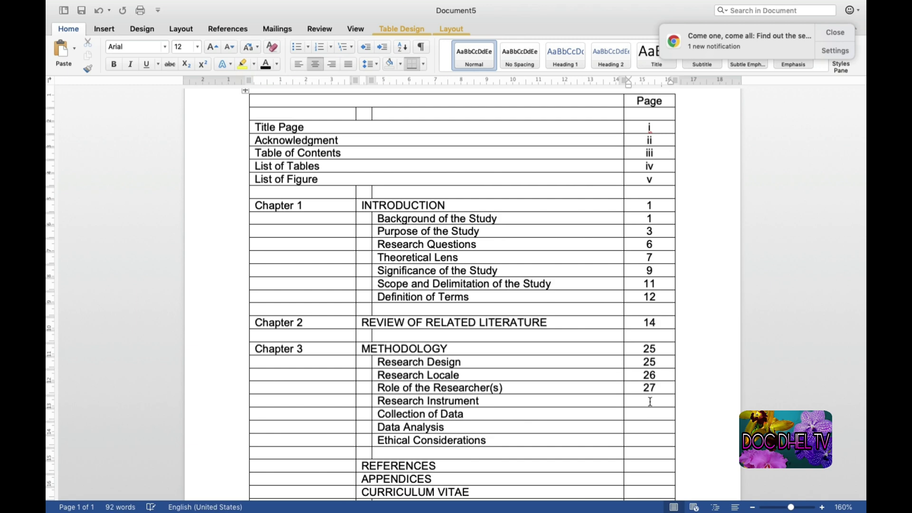
# - Enter page 29 for "Research Instrument", 31 for "Collection of Data", 32 for "Data Analysis" and 34 for "Ethical Considerations"
pyautogui.click(650, 401)
pyautogui.write('28')
pyautogui.press('BackSpace')
pyautogui.write('9')
pyautogui.click(652, 414)
pyautogui.write('31')
pyautogui.click(651, 427)
pyautogui.write('32')
pyautogui.click(651, 440)
pyautogui.write('34')
# - Enter page 37 for "REFERENCES", 42 for "APPENDICES" and 48 for "CURRICULUM VITAE" in the Page column
pyautogui.scroll(-5, 652, 408)
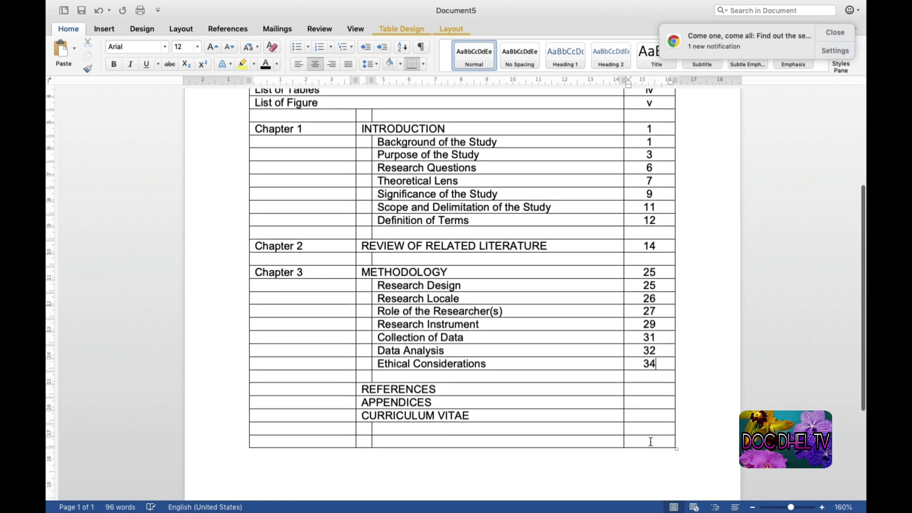
pyautogui.click(648, 383)
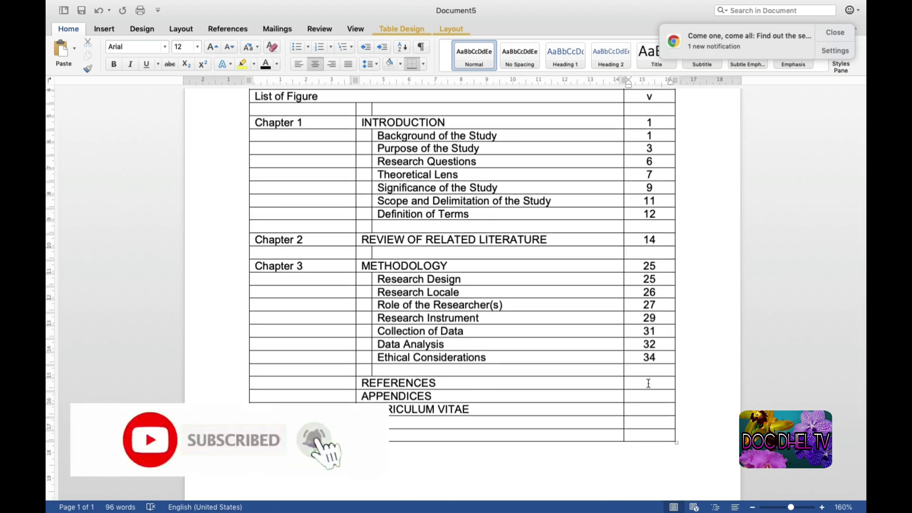
pyautogui.write('37')
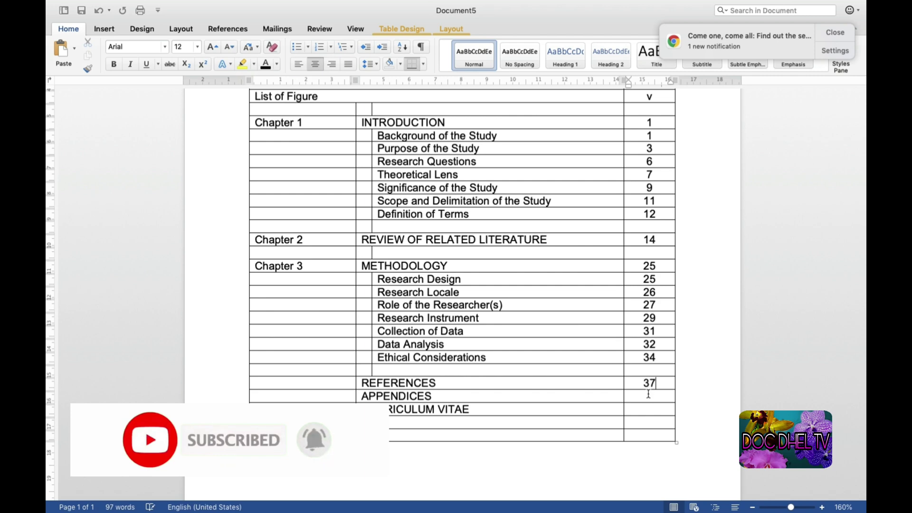
pyautogui.click(648, 397)
pyautogui.write('42')
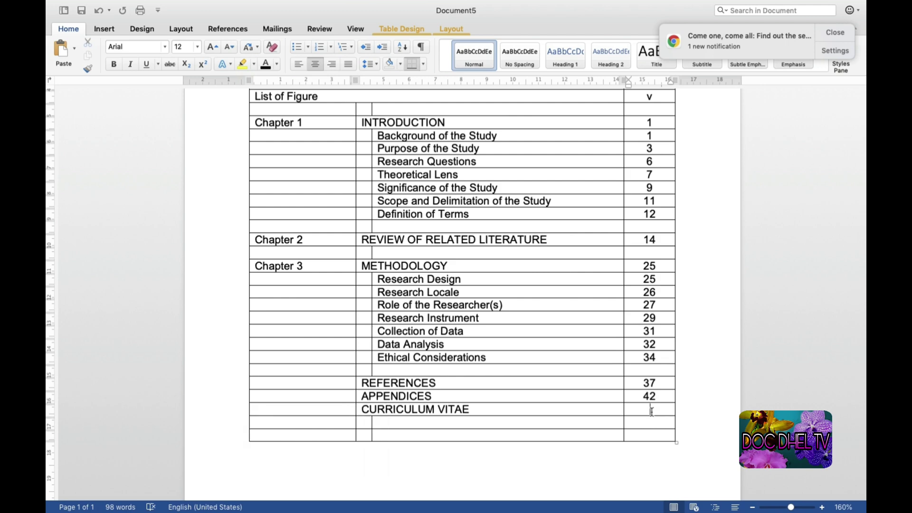
pyautogui.click(651, 410)
pyautogui.write('48')
# - Delete the two blank rows below "CURRICULUM VITAE" at the end of the table
pyautogui.scroll(-7, 650, 409)
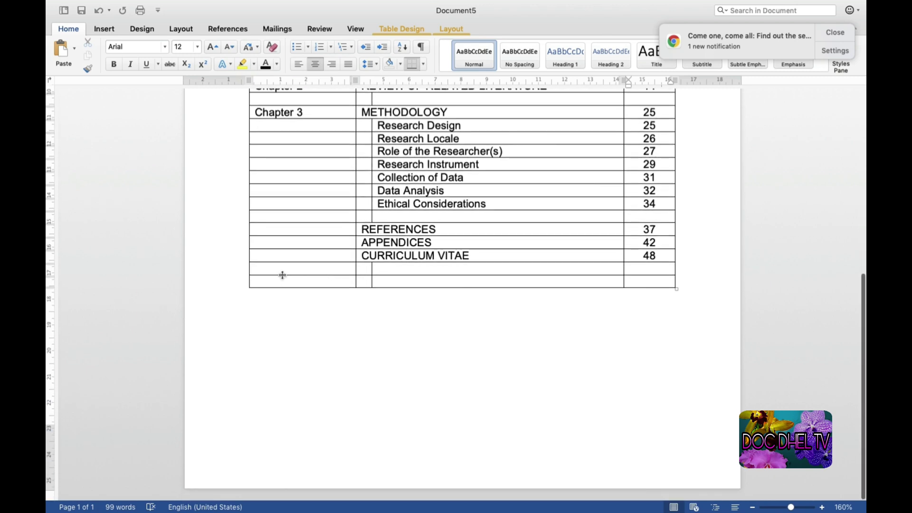
pyautogui.moveTo(281, 269); pyautogui.dragTo(679, 278)
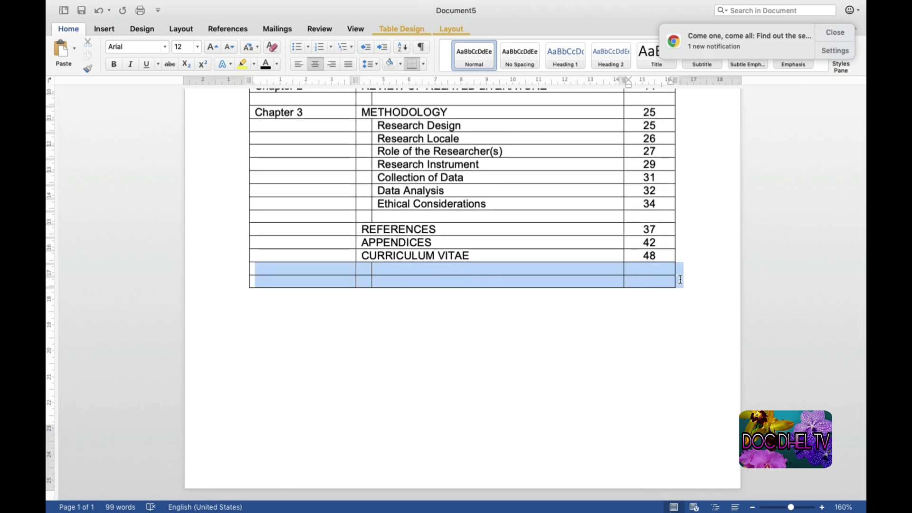
pyautogui.rightClick(583, 274)
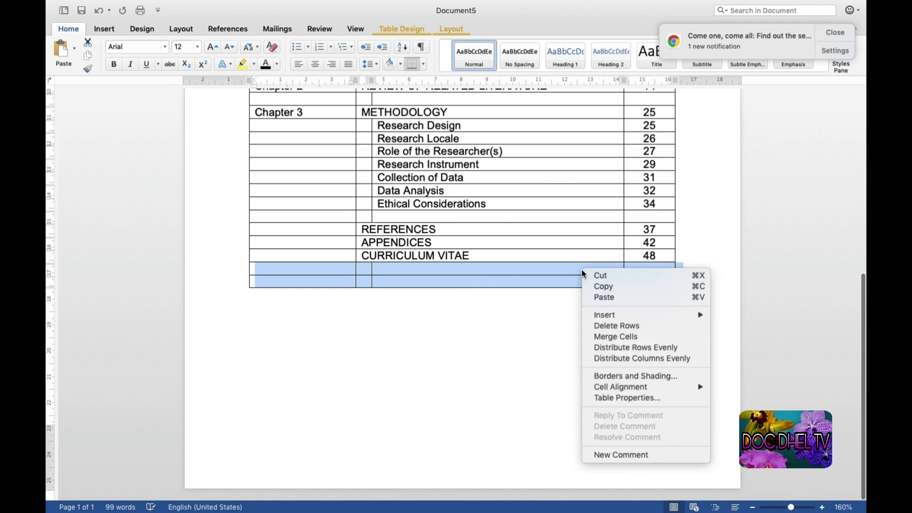
pyautogui.moveTo(597, 318)
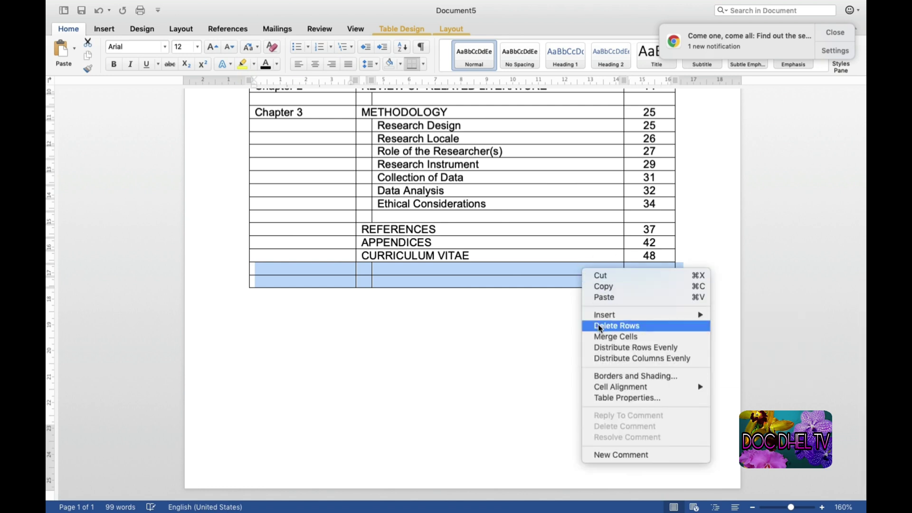
pyautogui.click(598, 326)
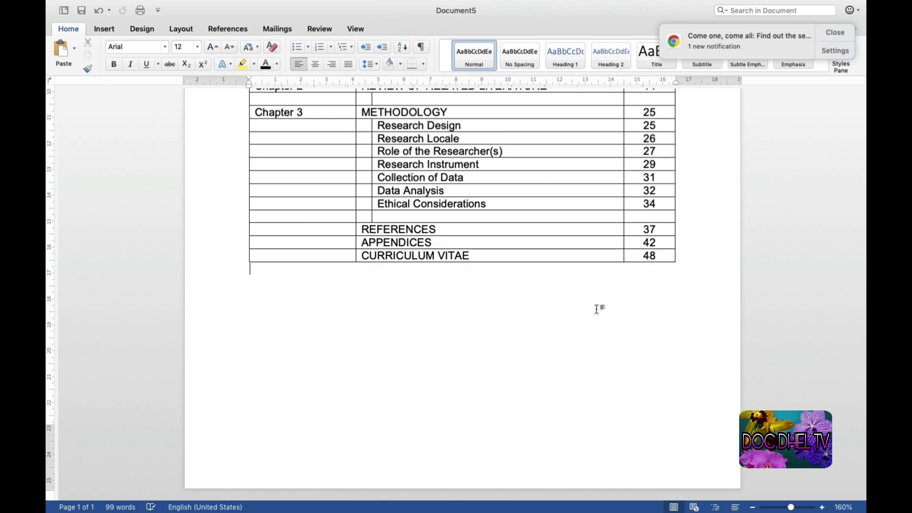
# - Convert the five front-matter entries from "Title Page" to "List of Figure" to uppercase
pyautogui.scroll(10, 566, 236)
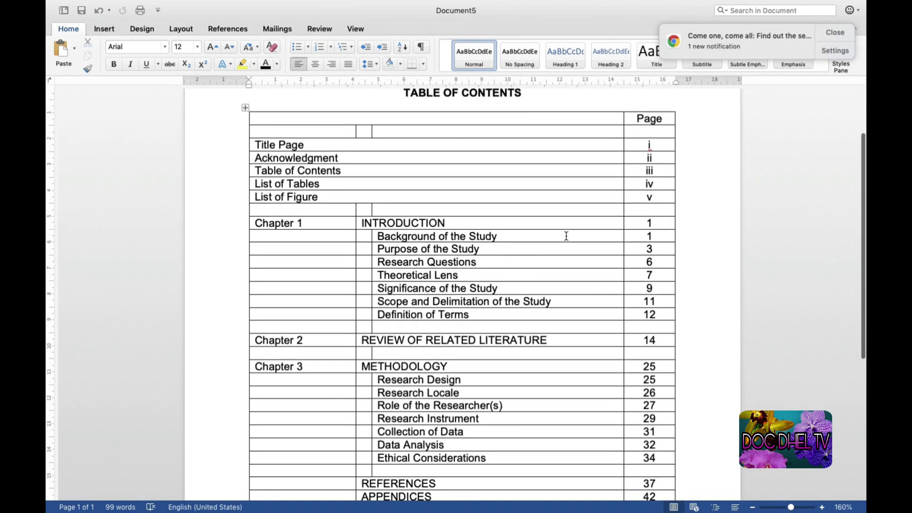
pyautogui.scroll(-2, 566, 235)
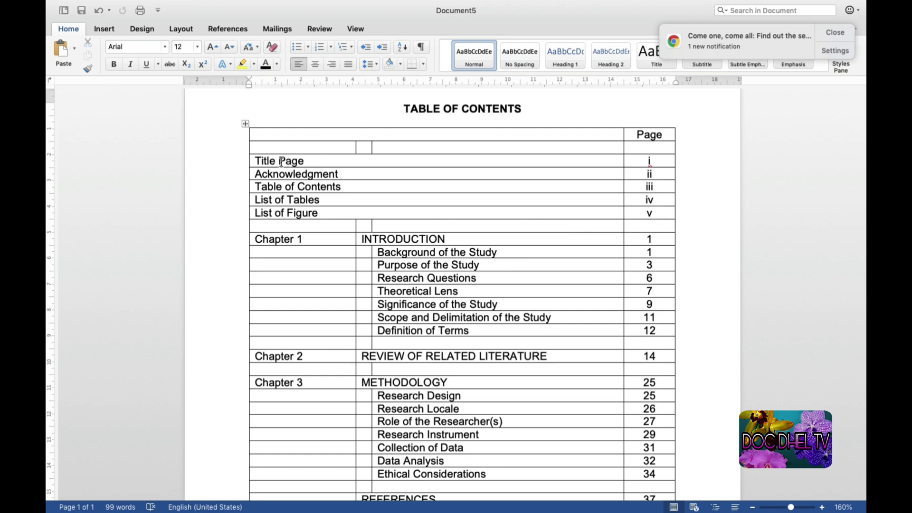
pyautogui.moveTo(283, 161); pyautogui.dragTo(290, 213)
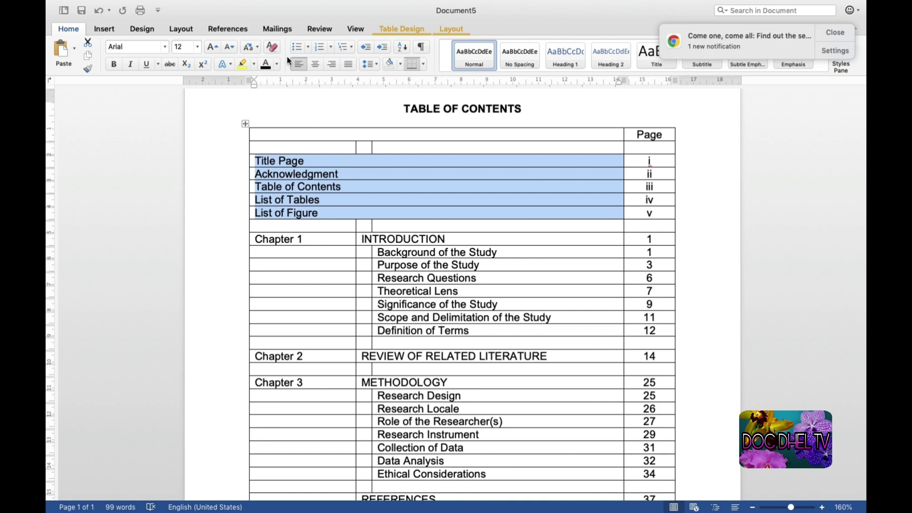
pyautogui.click(258, 47)
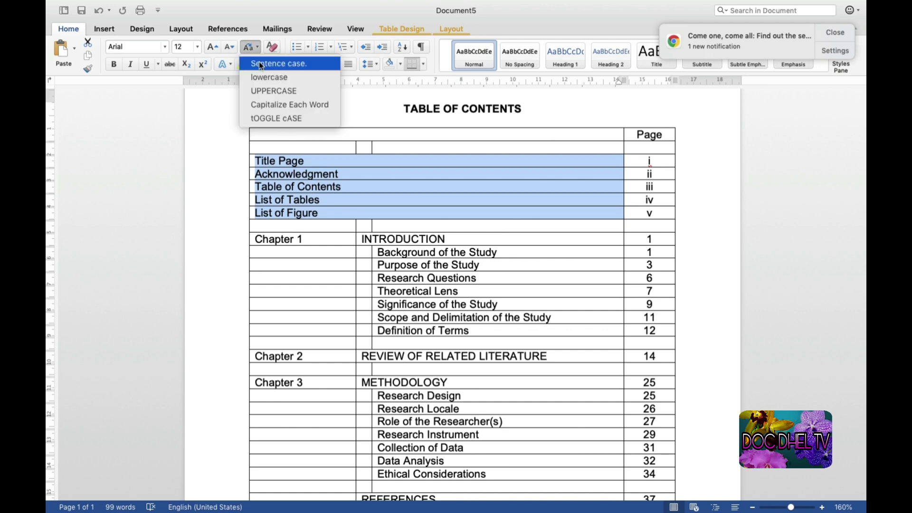
pyautogui.click(264, 91)
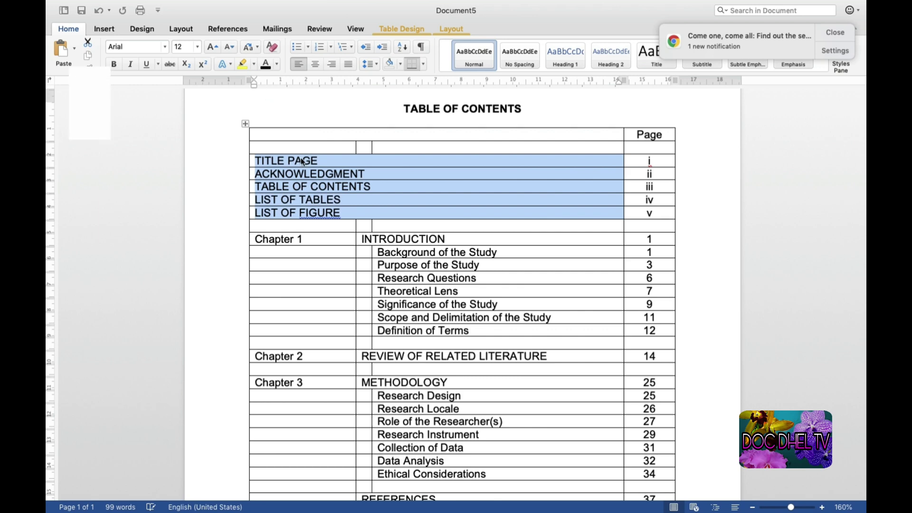
# - Correct the last front-matter entry to "LIST OF FIGURES" and make all five front-matter entries bold
pyautogui.click(339, 213)
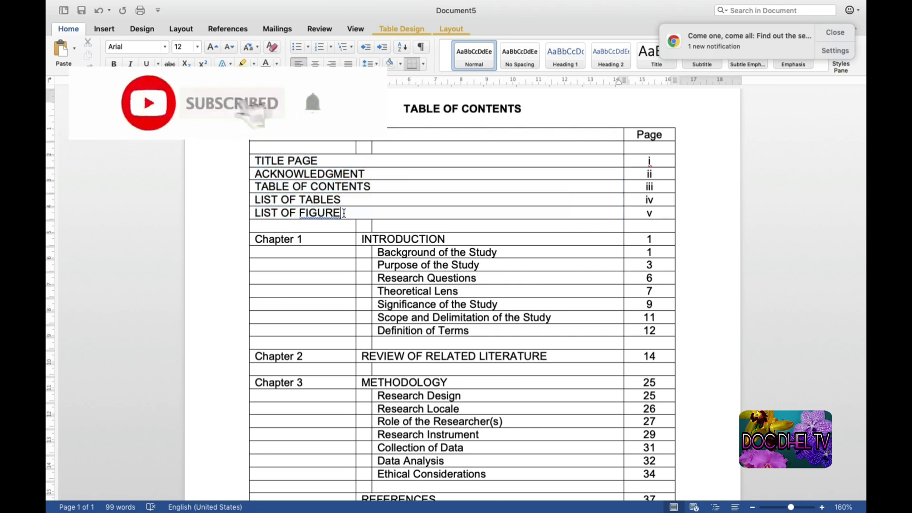
pyautogui.write('s')
pyautogui.press('BackSpace')
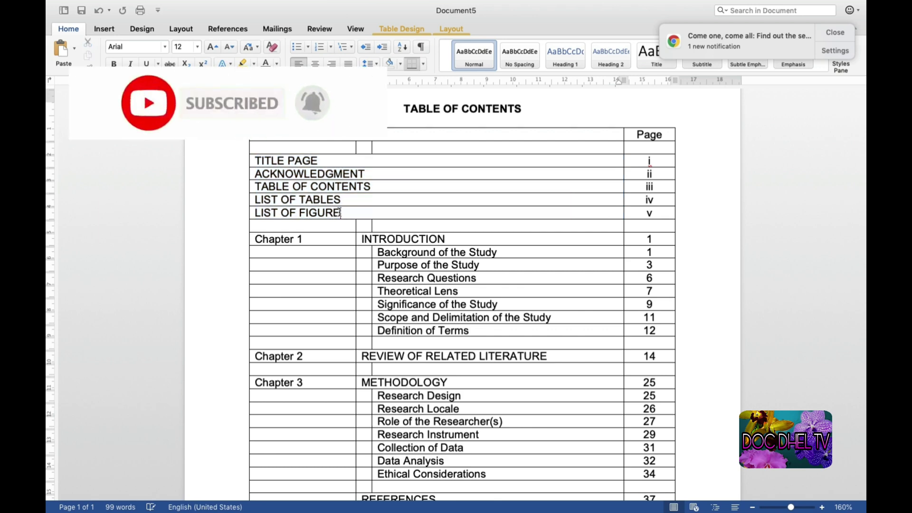
pyautogui.write('S')
pyautogui.moveTo(295, 159); pyautogui.dragTo(297, 210)
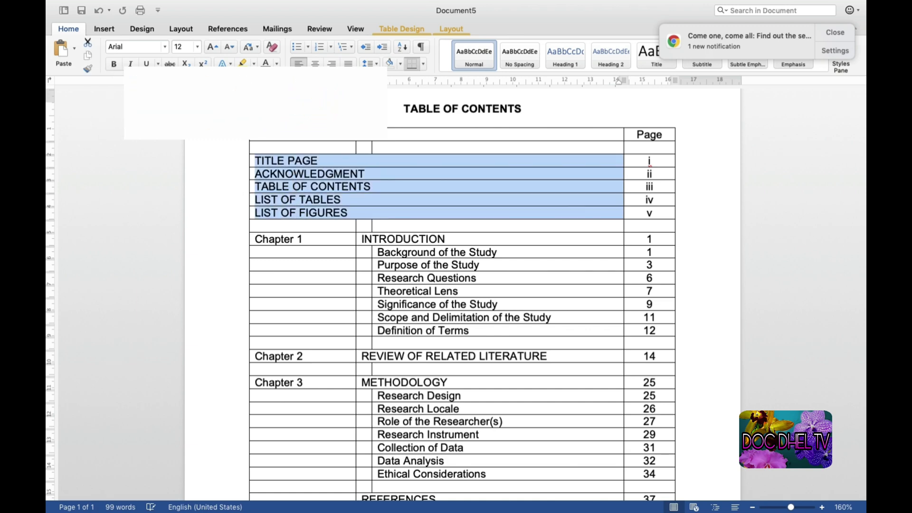
pyautogui.click(115, 64)
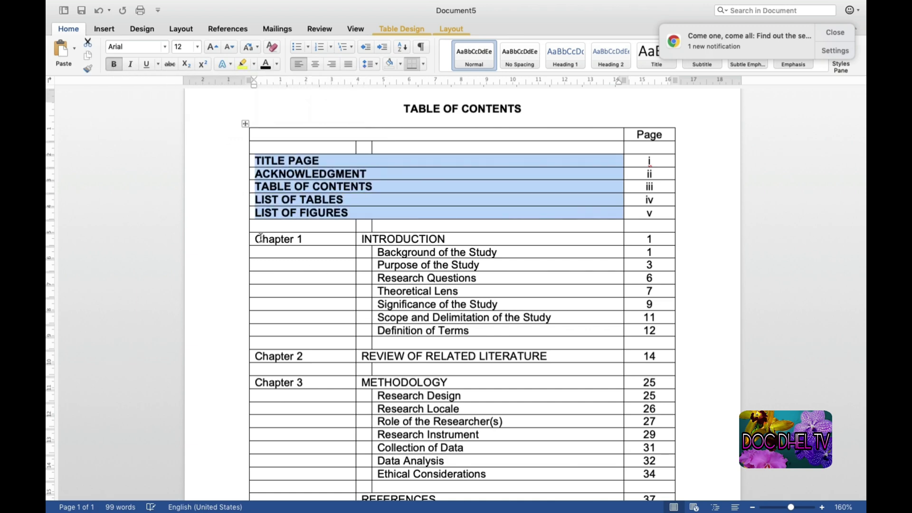
# - Make the Chapter 1, Chapter 2 and Chapter 3 labels and their titles INTRODUCTION, REVIEW OF RELATED LITERATURE and METHODOLOGY bold
pyautogui.moveTo(259, 238); pyautogui.dragTo(382, 239)
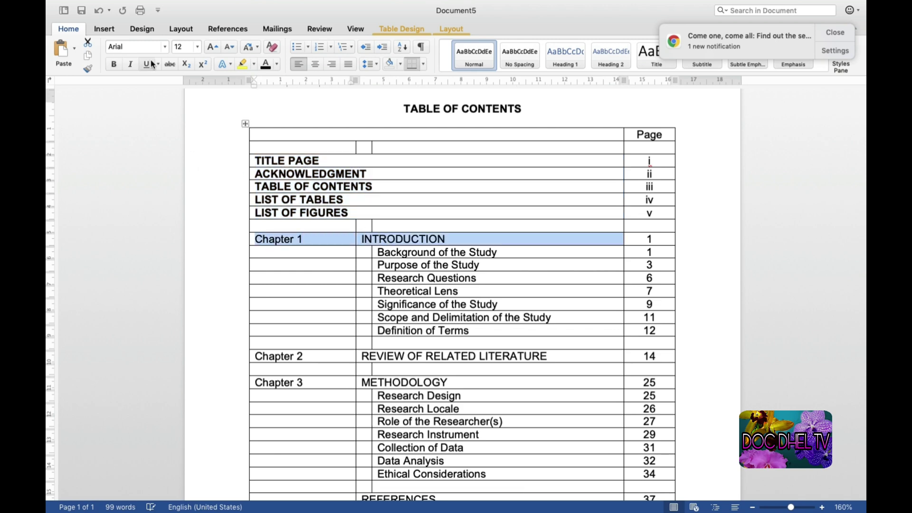
pyautogui.click(114, 65)
pyautogui.scroll(-2, 347, 250)
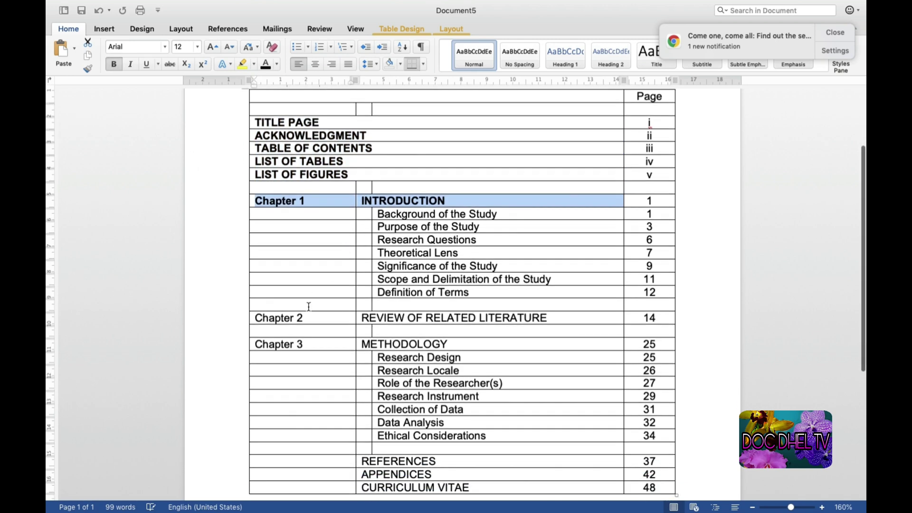
pyautogui.moveTo(256, 317); pyautogui.dragTo(366, 317)
pyautogui.click(113, 64)
pyautogui.scroll(-2, 325, 217)
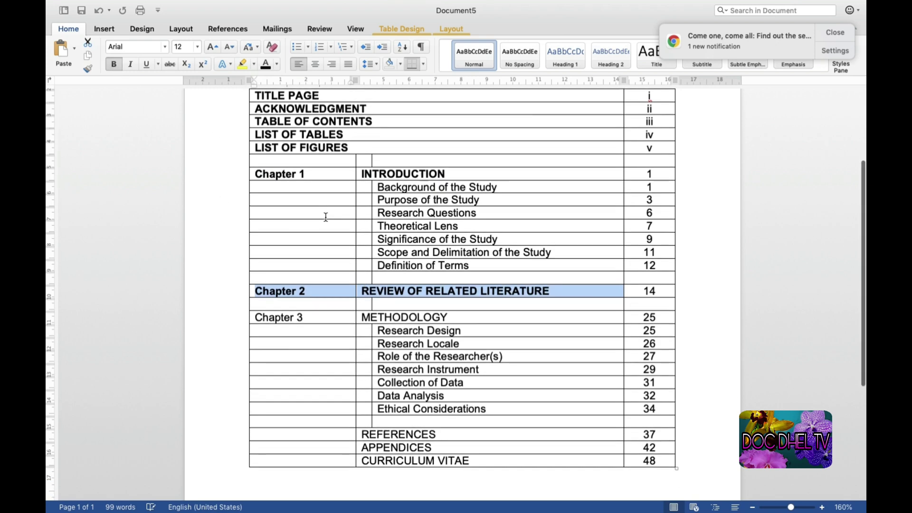
pyautogui.moveTo(256, 318); pyautogui.dragTo(369, 317)
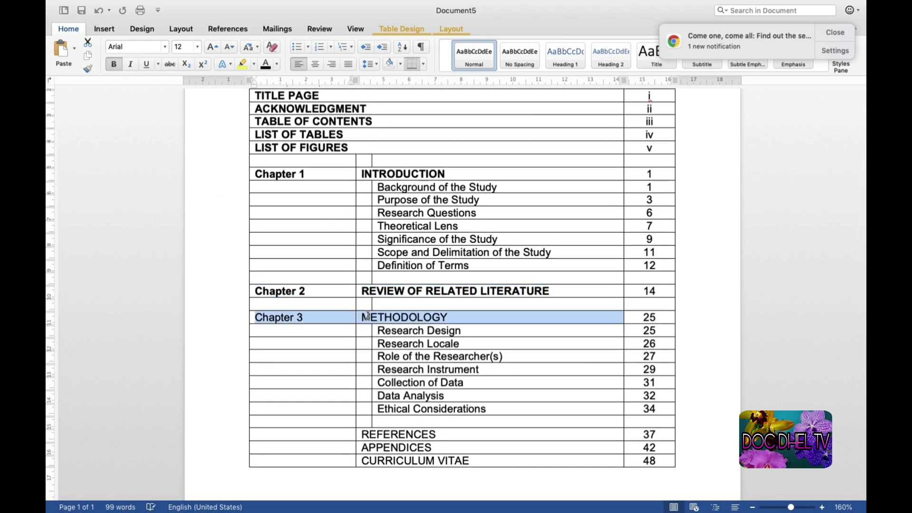
pyautogui.click(113, 64)
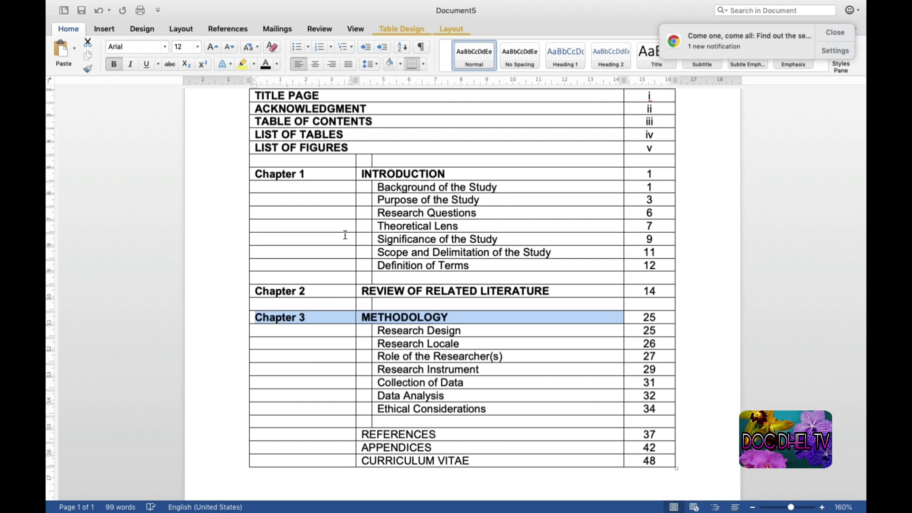
# - Make the back-matter entries REFERENCES, APPENDICES and CURRICULUM VITAE bold
pyautogui.scroll(-4, 351, 241)
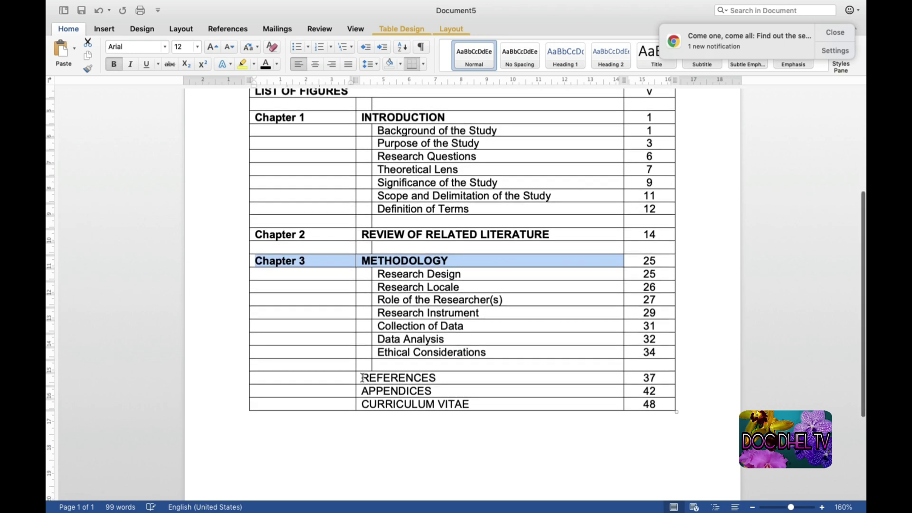
pyautogui.moveTo(363, 377); pyautogui.dragTo(456, 404)
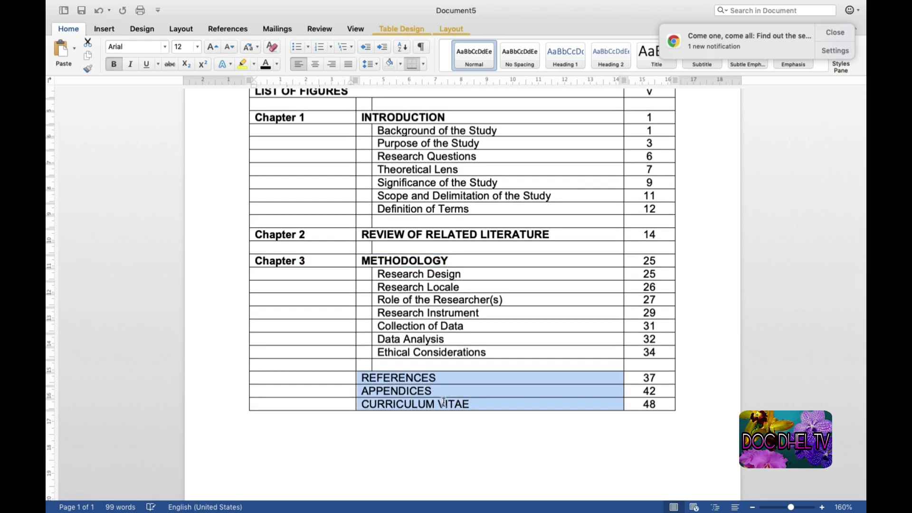
pyautogui.click(116, 66)
# - Remove all borders from the entire table of contents table with the No Border option
pyautogui.scroll(5, 437, 138)
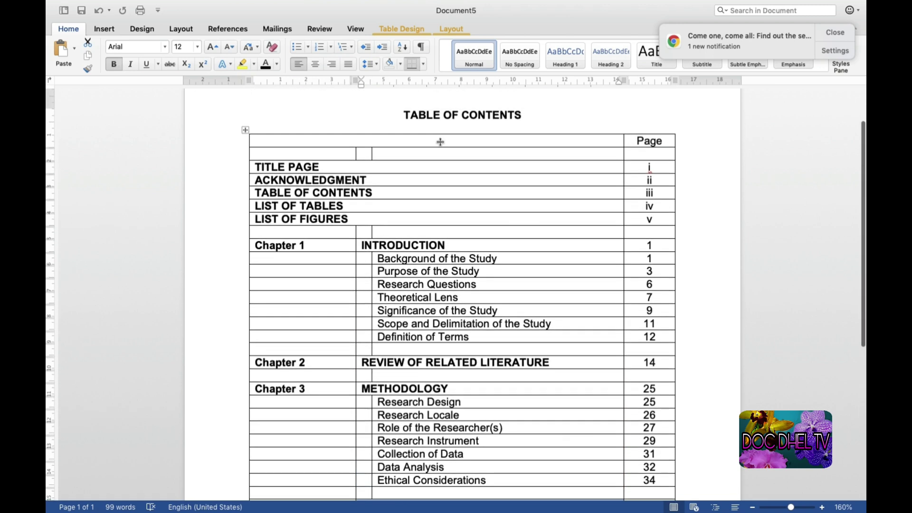
pyautogui.scroll(2, 440, 142)
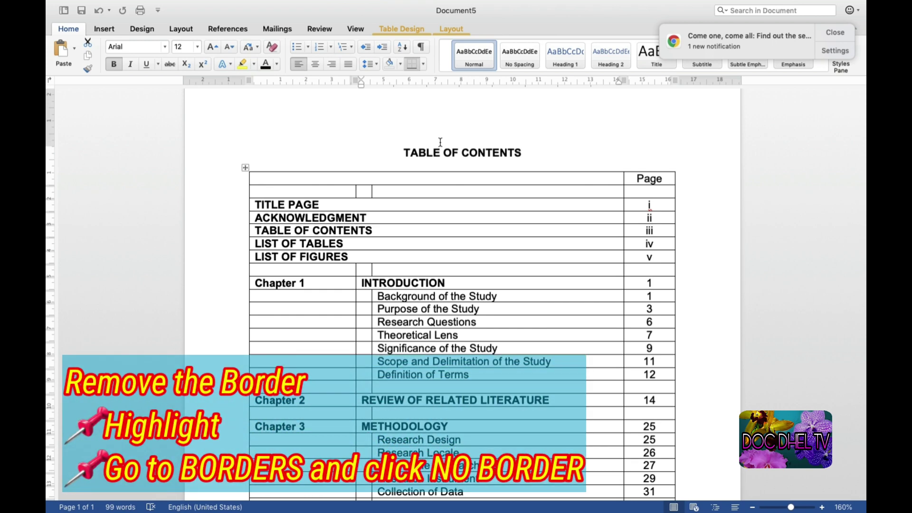
pyautogui.scroll(-1, 440, 141)
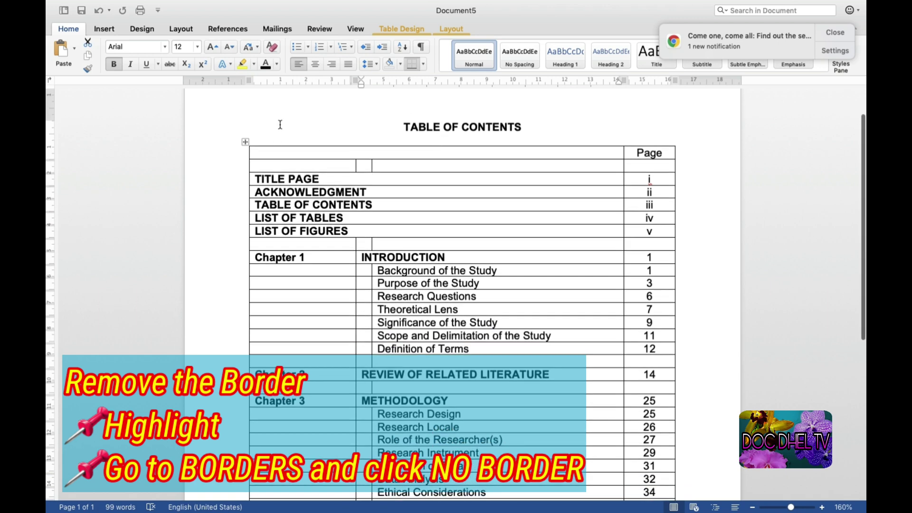
pyautogui.click(245, 142)
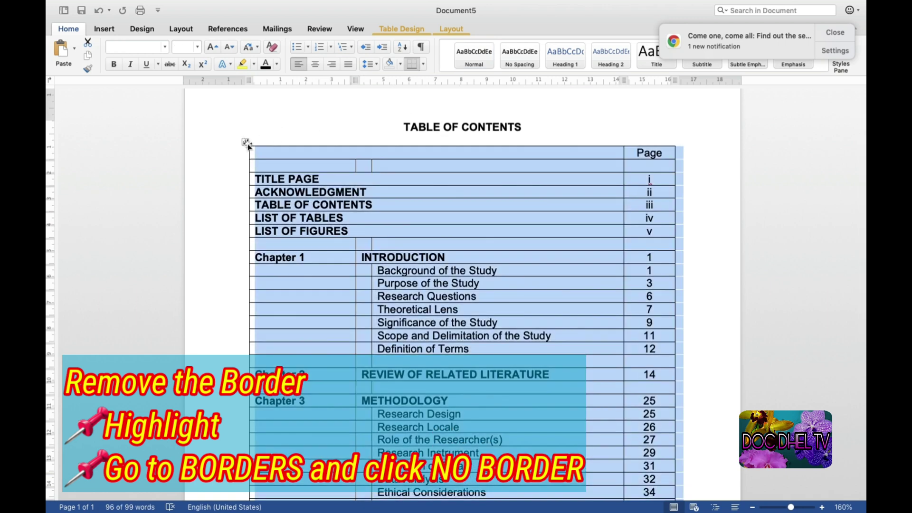
pyautogui.click(422, 64)
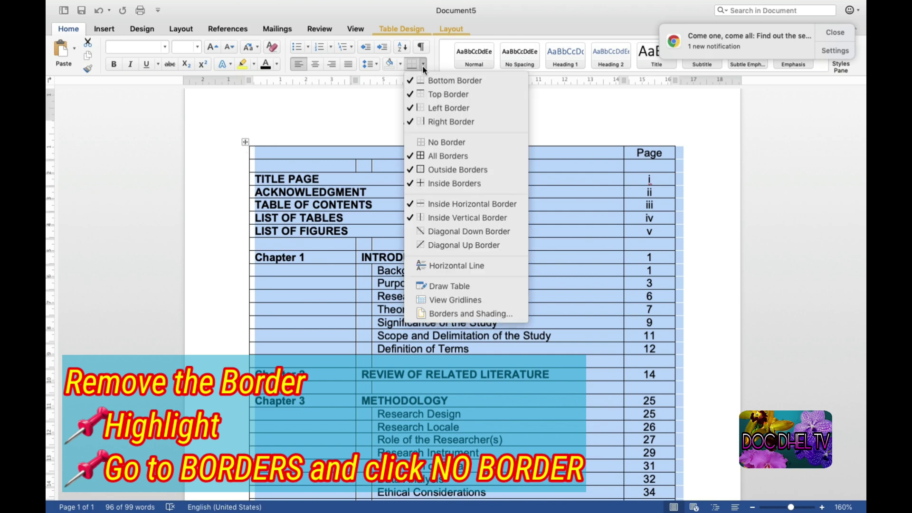
pyautogui.click(438, 143)
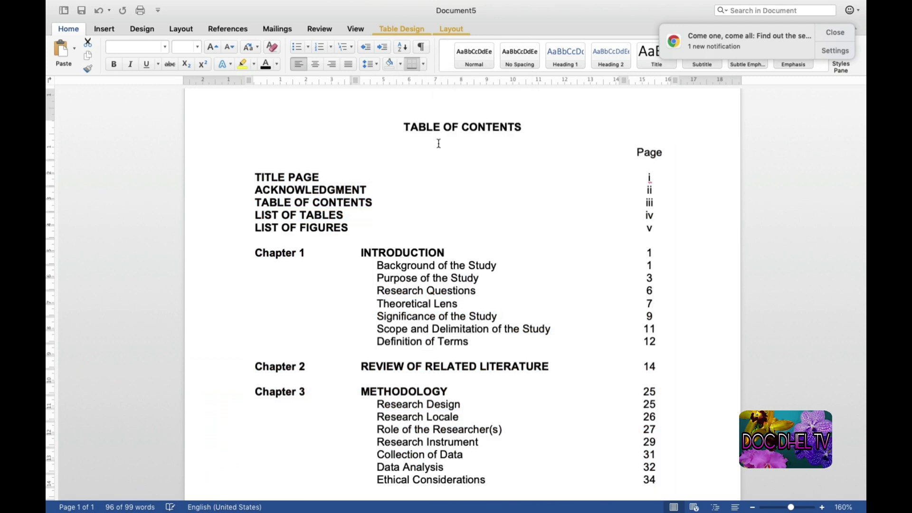
pyautogui.click(688, 273)
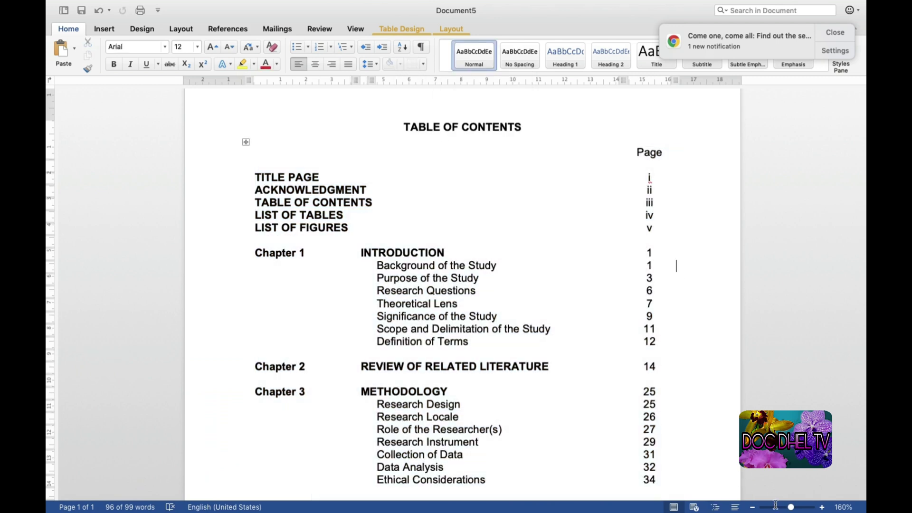
# - Zoom out to 120% and review the layout of the finished table of contents from the title to CURRICULUM VITAE
pyautogui.click(753, 508)
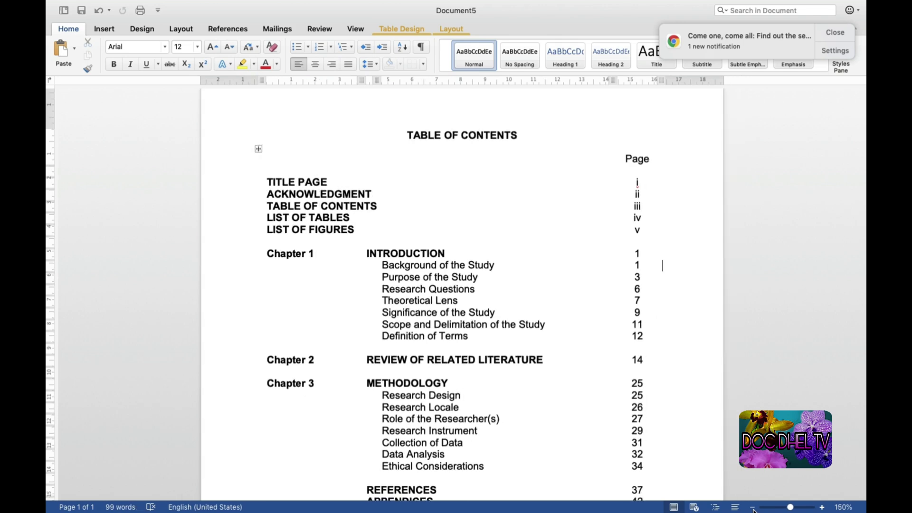
pyautogui.click(753, 507)
pyautogui.click(752, 507)
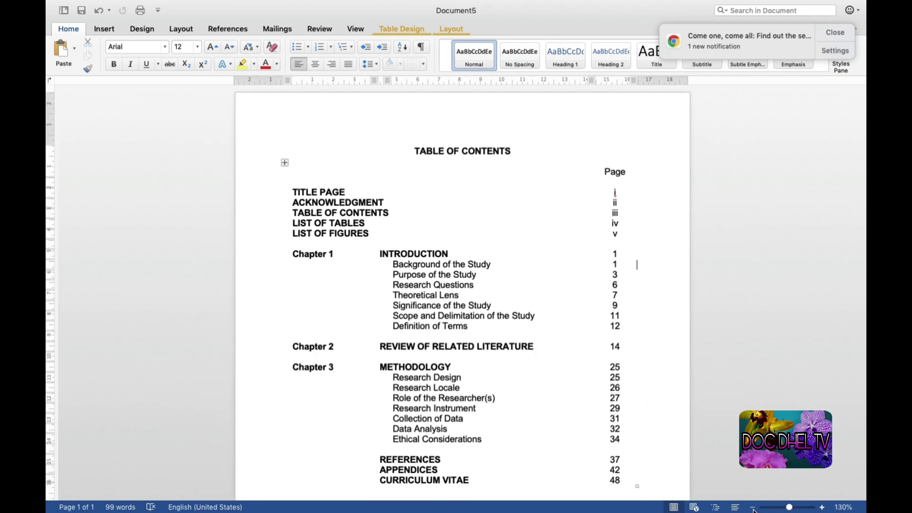
pyautogui.click(753, 508)
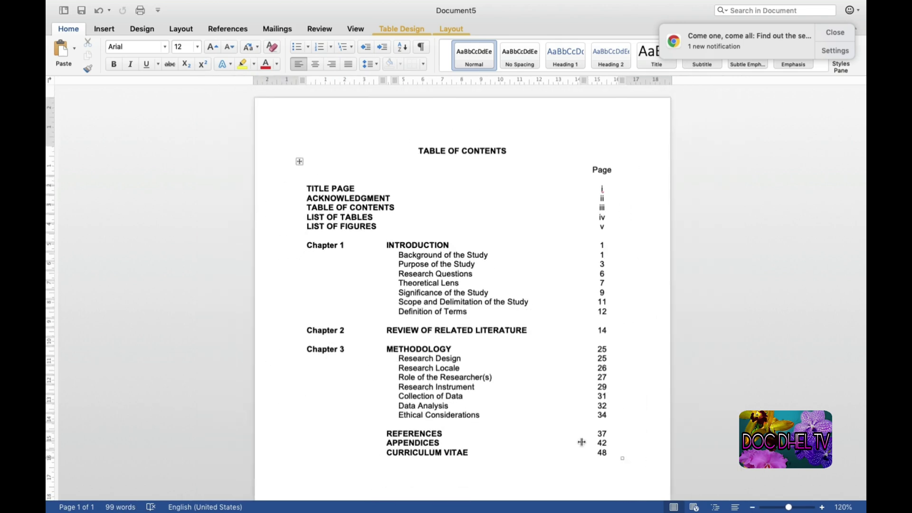
pyautogui.scroll(-2, 581, 442)
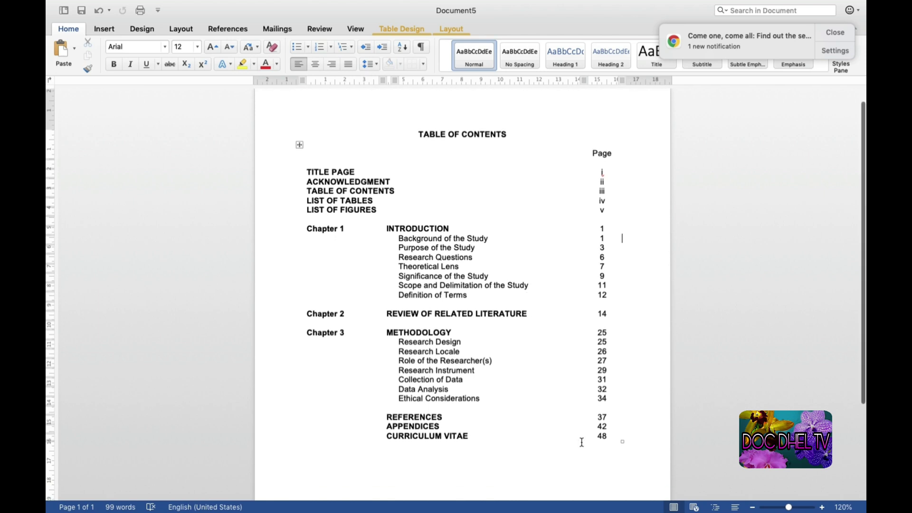
pyautogui.scroll(2, 581, 442)
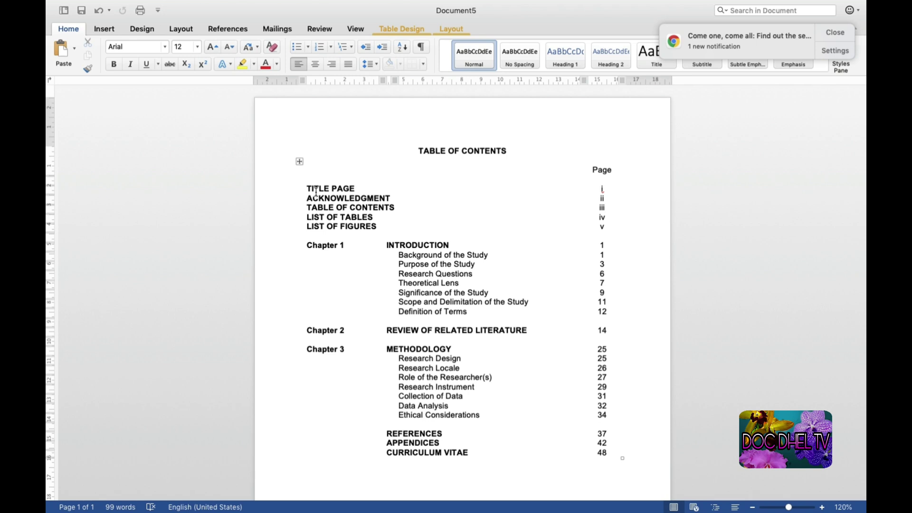
pyautogui.scroll(-1, 316, 192)
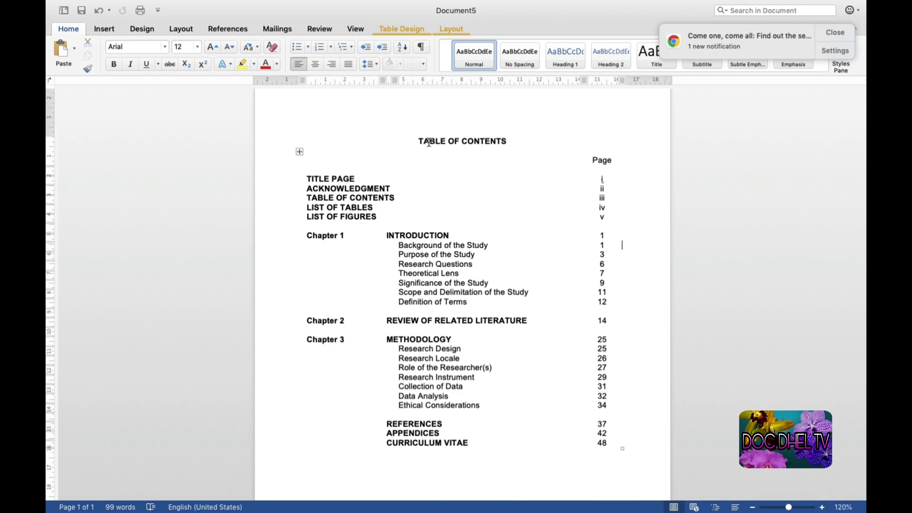
pyautogui.scroll(-3, 440, 211)
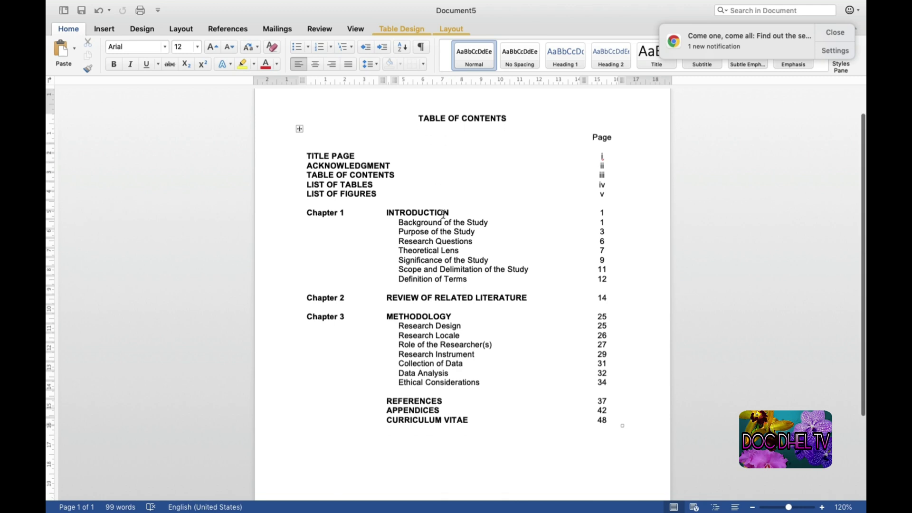
pyautogui.scroll(-1, 443, 214)
pyautogui.scroll(2, 442, 214)
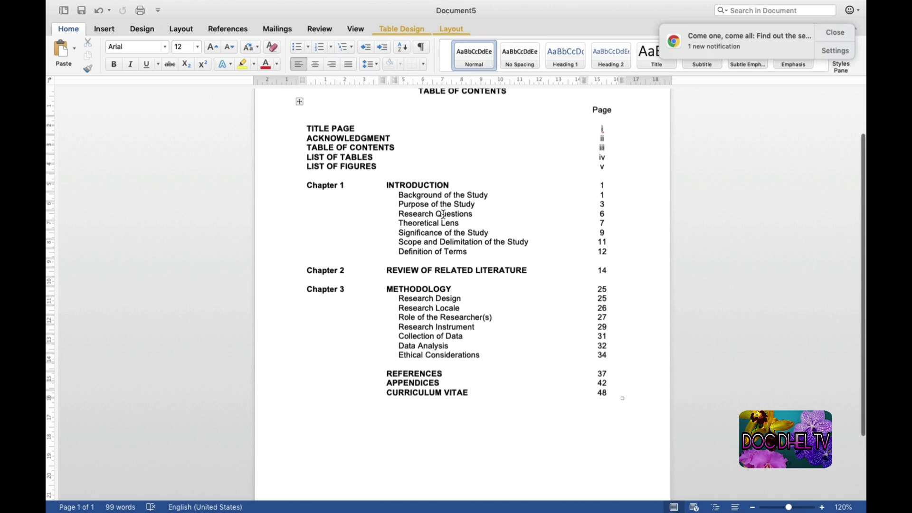
pyautogui.scroll(1, 442, 213)
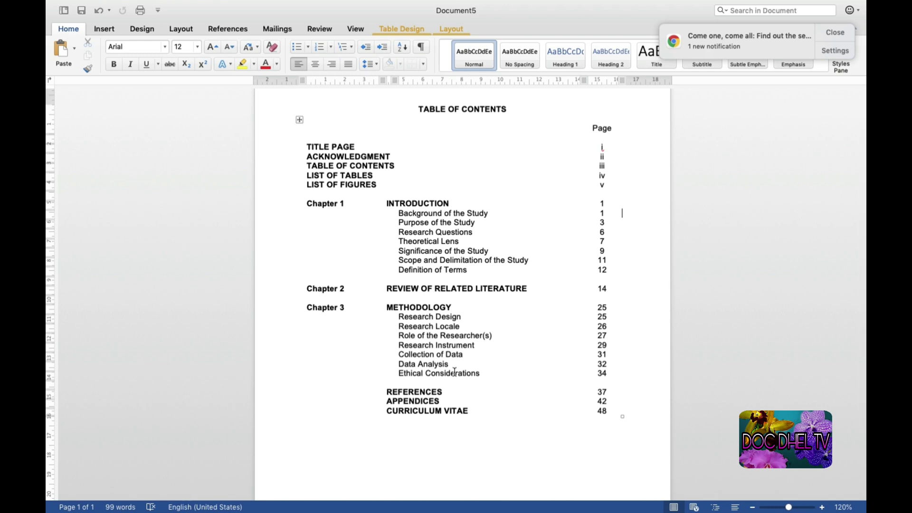
pyautogui.scroll(-2, 454, 371)
pyautogui.scroll(1, 454, 372)
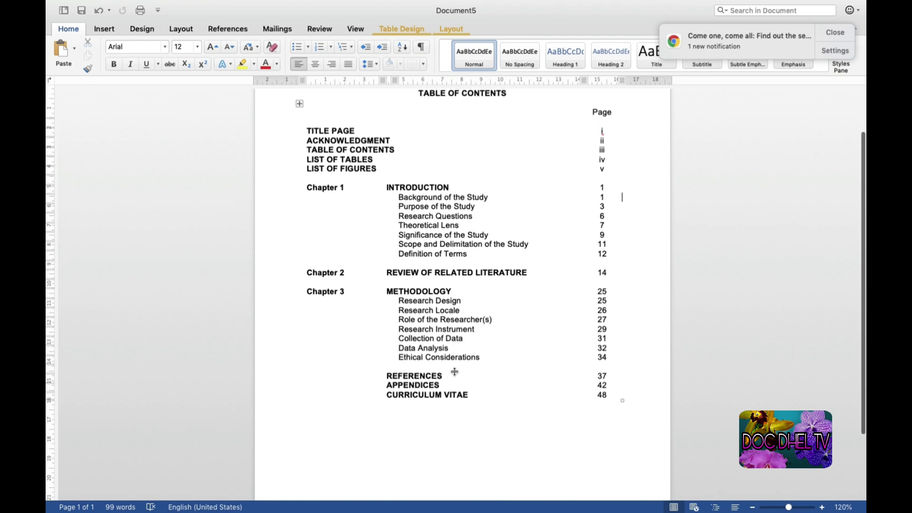